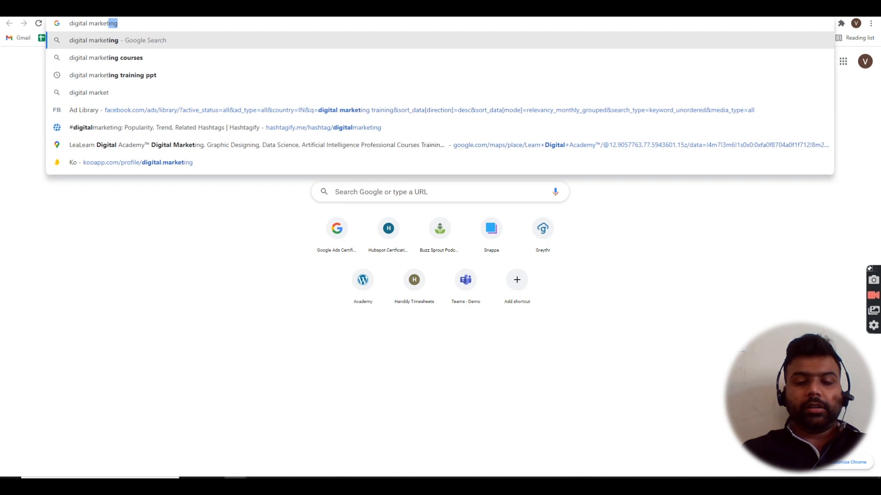
- Finish typing the search query 'digital marketing training' in Chrome's address bar
text(ining)
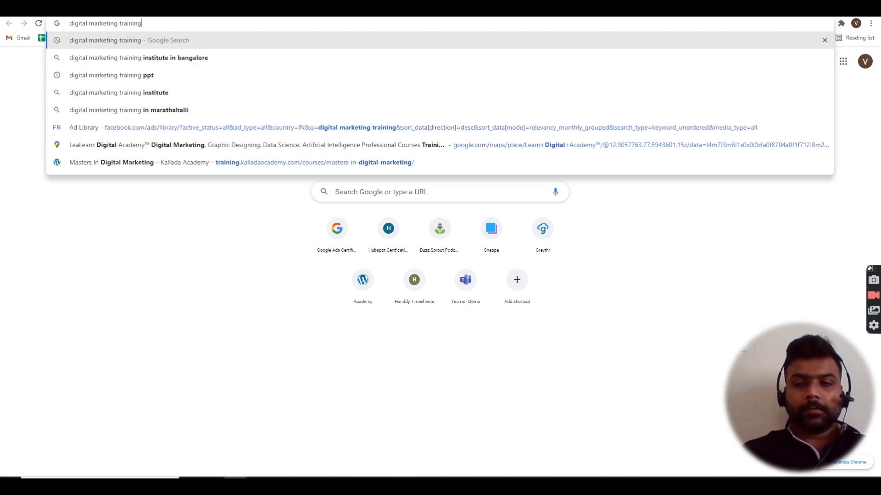
- Run the search, open the Digiperform ad, and highlight its brochure form, tagline and hero heading
key(Return)
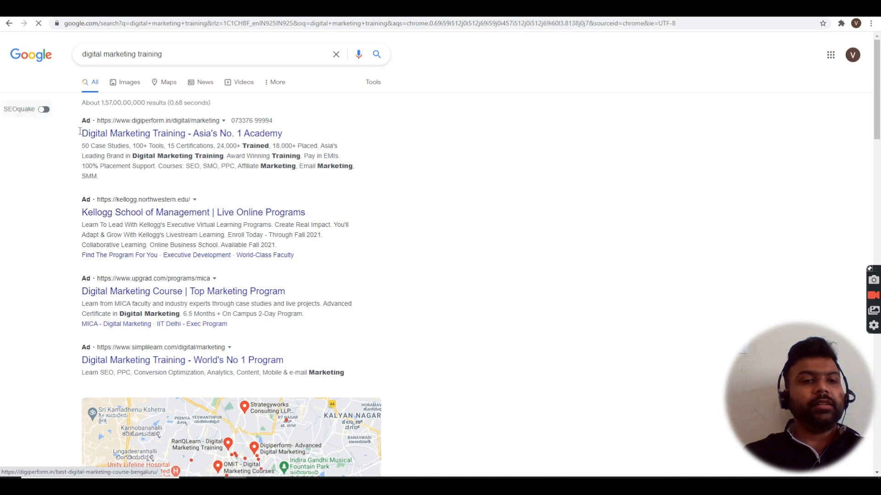
click(113, 134)
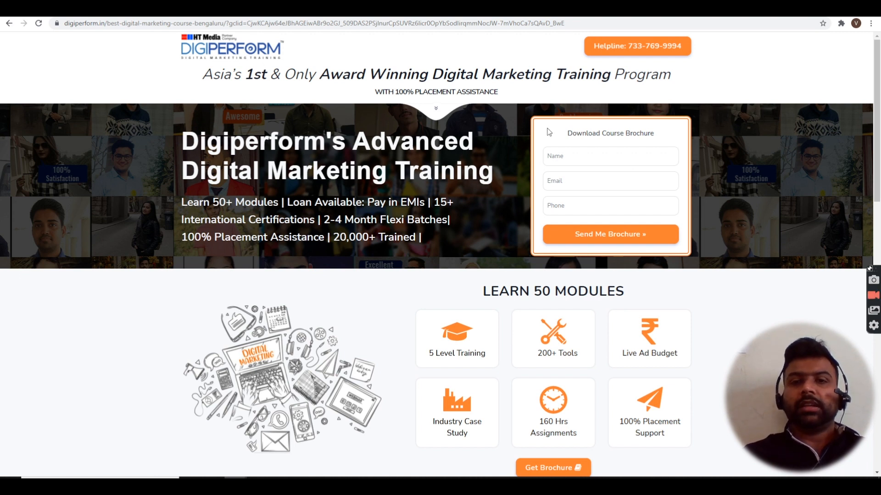
drag(549, 132, 681, 243)
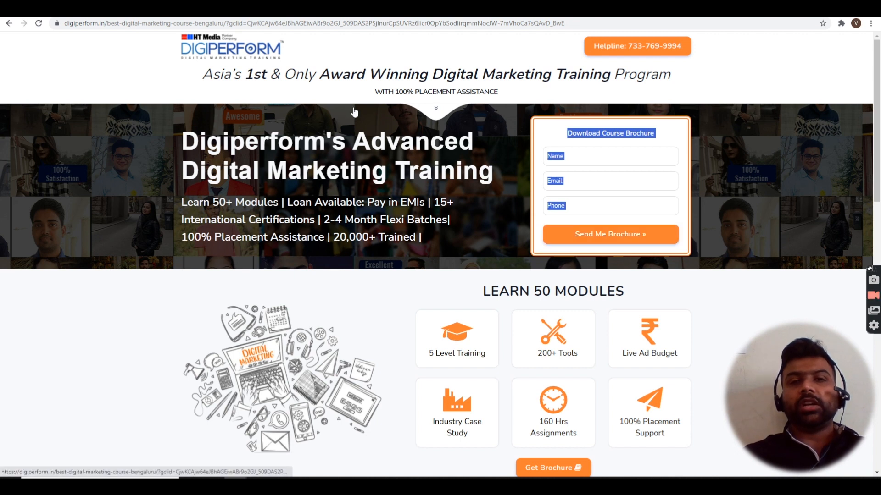
drag(432, 74, 637, 69)
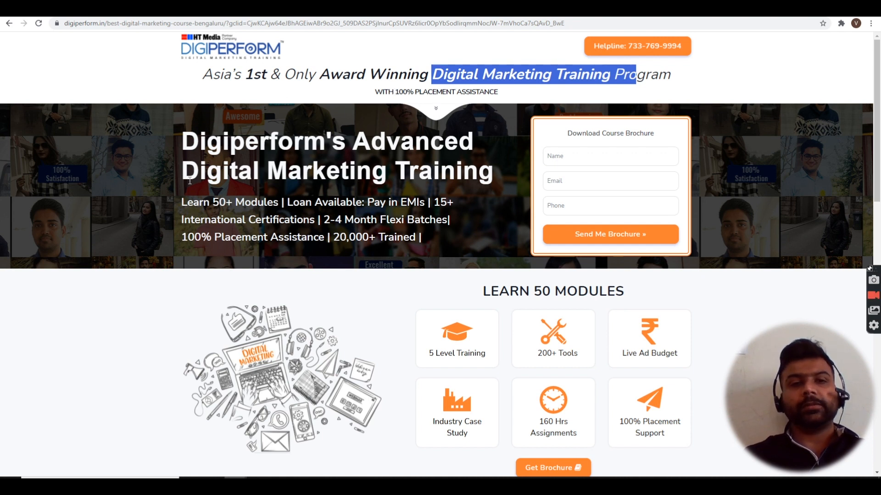
drag(183, 145, 421, 242)
- Scroll through the Digiperform page, highlighting the LEARN 50 MODULES cards, achievements and testimonials
scroll(421, 241, down, 3)
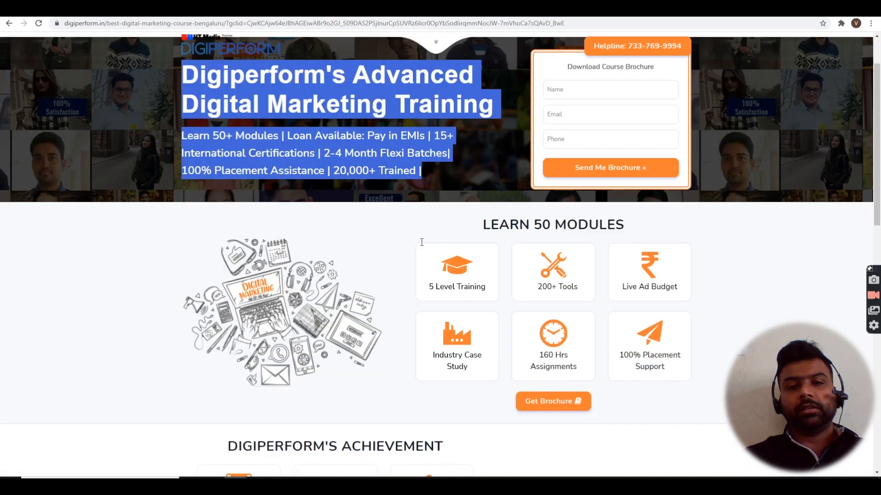
drag(470, 147, 647, 302)
scroll(647, 303, down, 4)
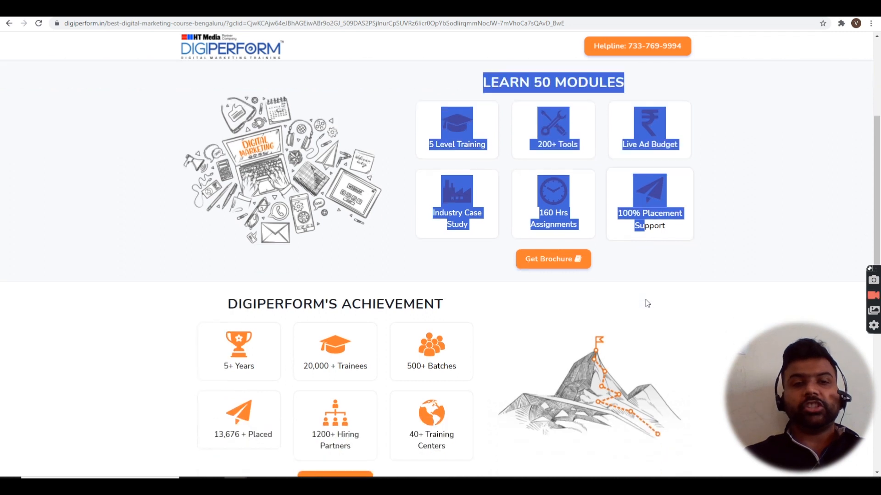
drag(219, 168, 443, 348)
scroll(442, 346, down, 4)
scroll(441, 346, down, 2)
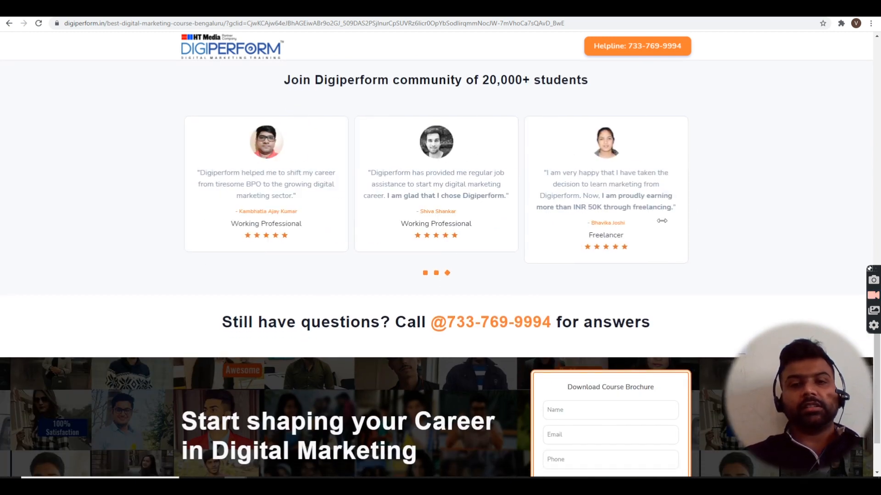
scroll(661, 221, down, 2)
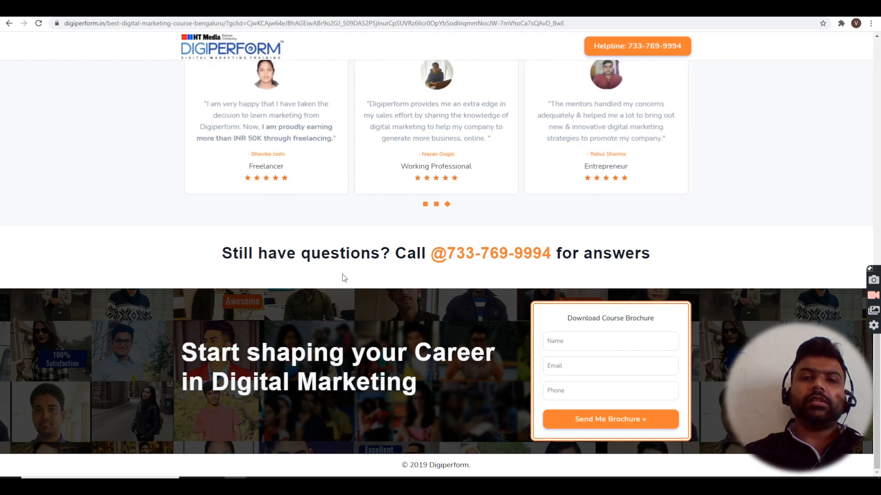
scroll(344, 278, up, 15)
scroll(344, 278, down, 8)
scroll(344, 278, down, 6)
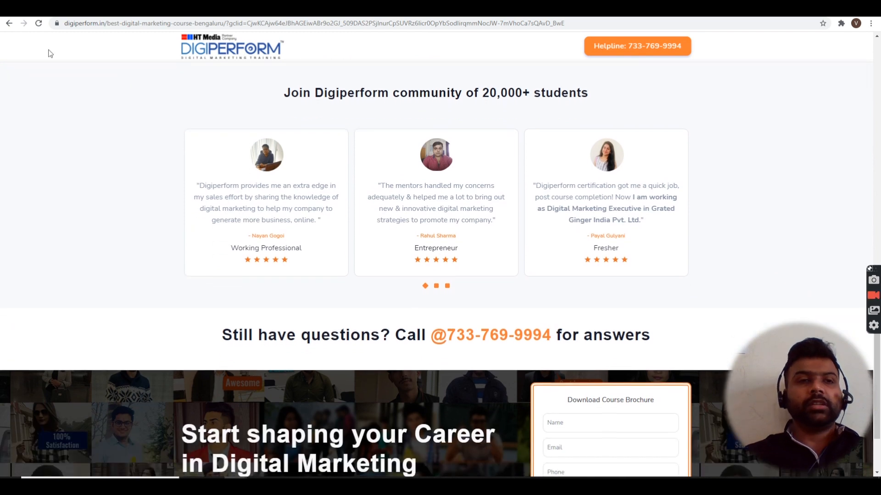
- Return to the results and open Simplilearn's Digital Marketing Specialist page, highlighting its title and seven courses
click(11, 23)
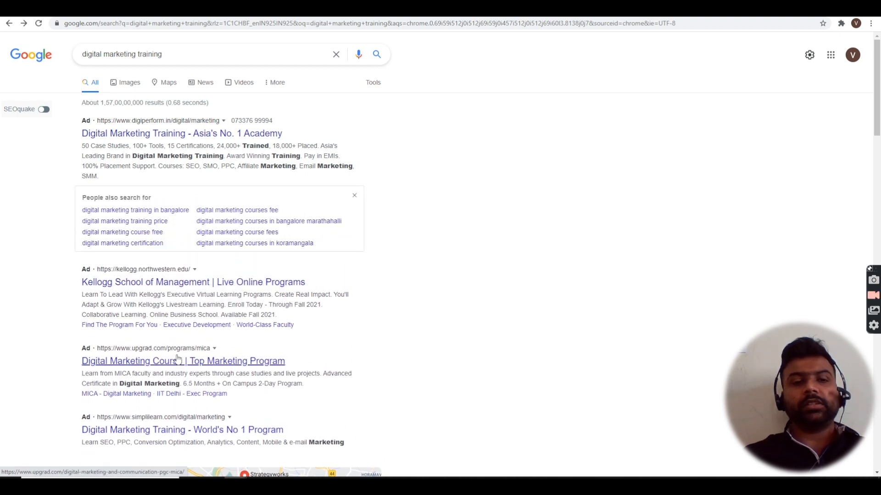
click(180, 432)
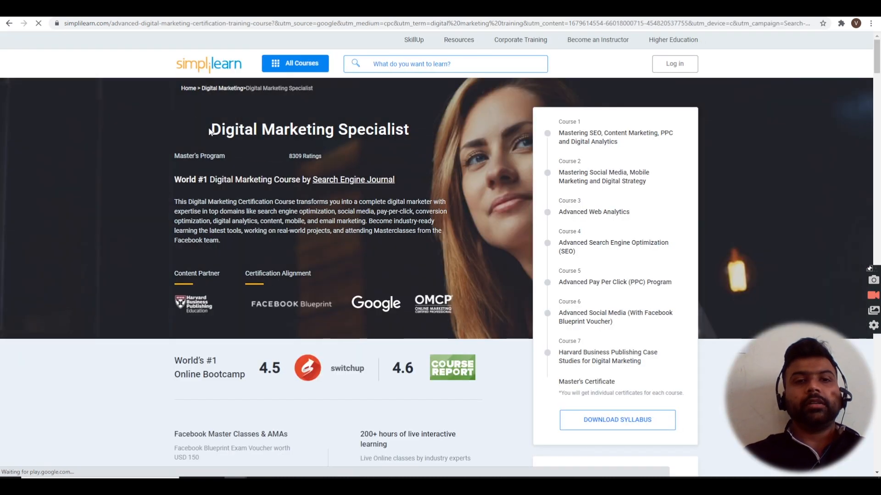
drag(209, 131, 420, 122)
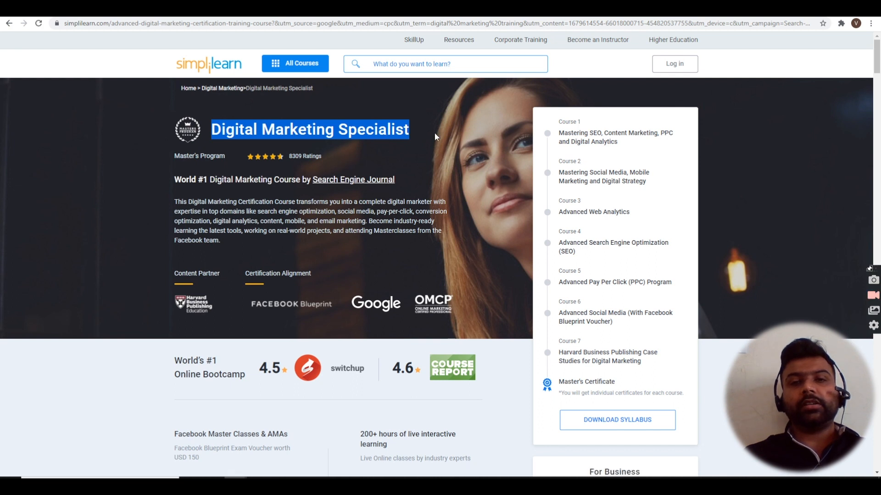
drag(559, 123, 658, 410)
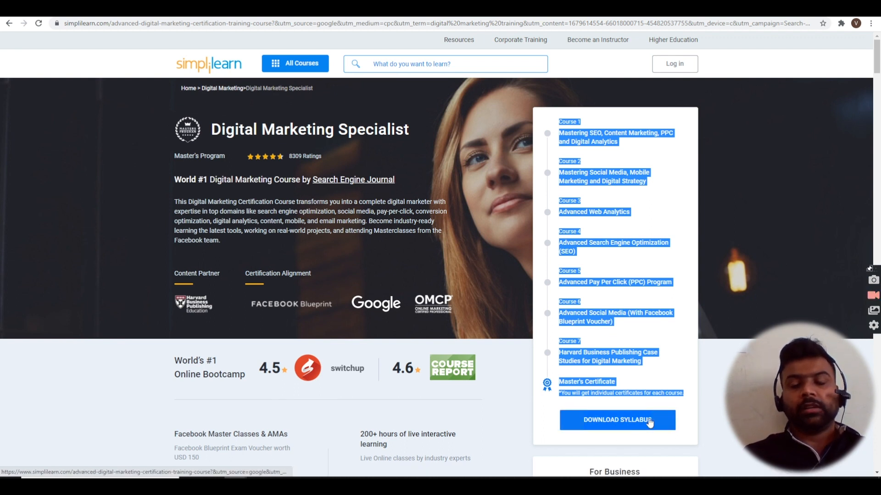
- Open the Download Syllabus form, click into its Email field, then close the form
click(650, 421)
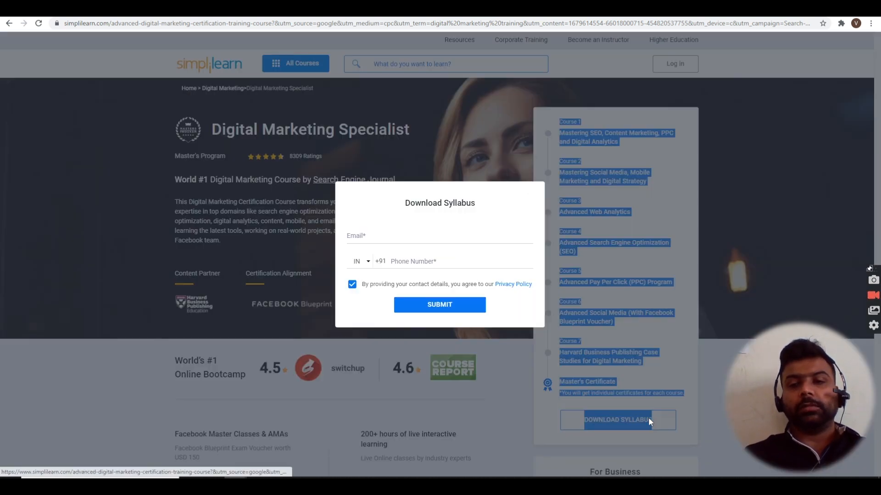
click(431, 236)
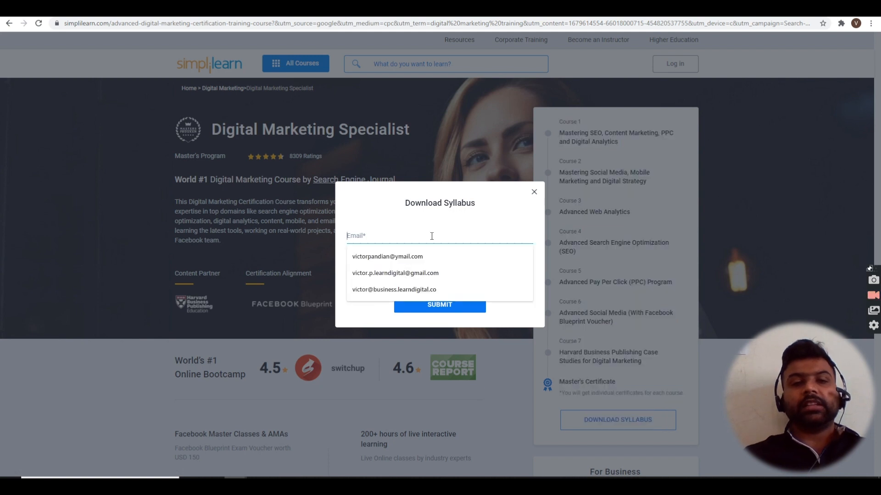
click(526, 326)
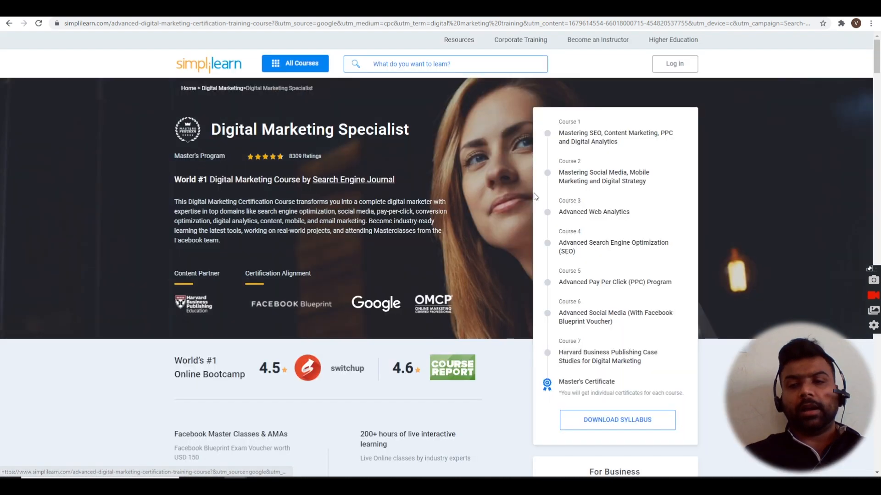
click(534, 195)
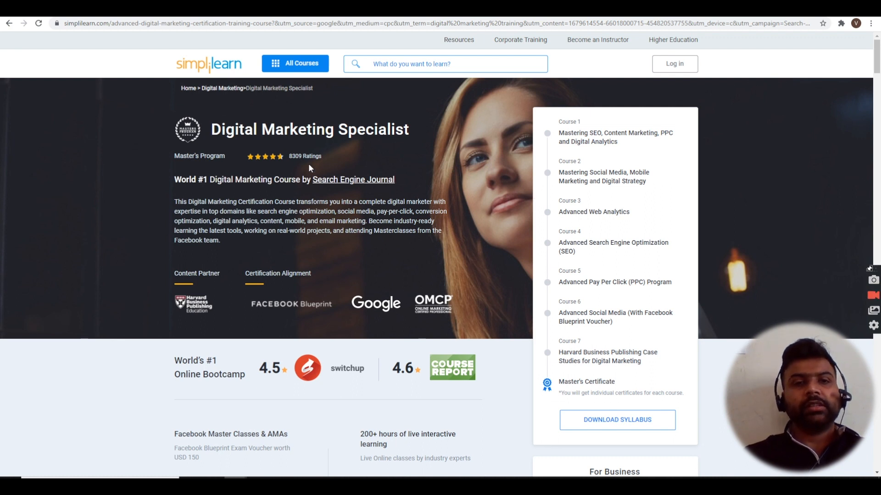
scroll(296, 192, down, 8)
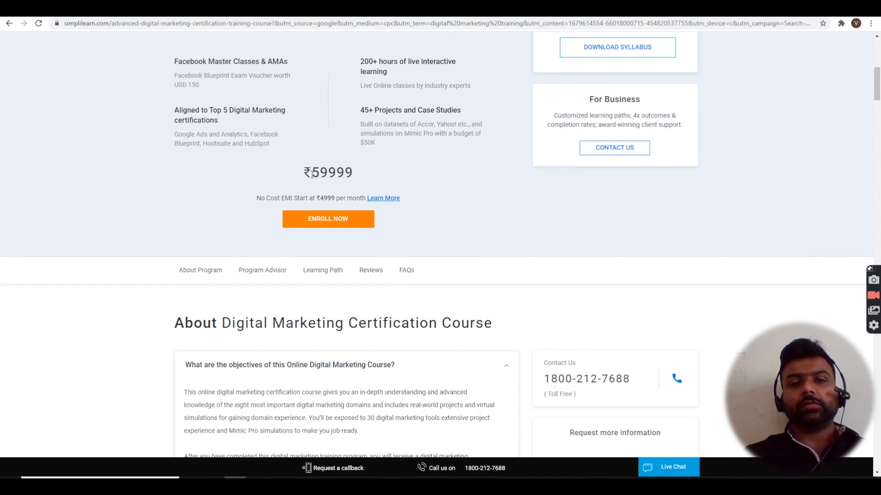
- Highlight the ₹59999 price and scroll down through the Simplilearn course page
drag(311, 175, 384, 168)
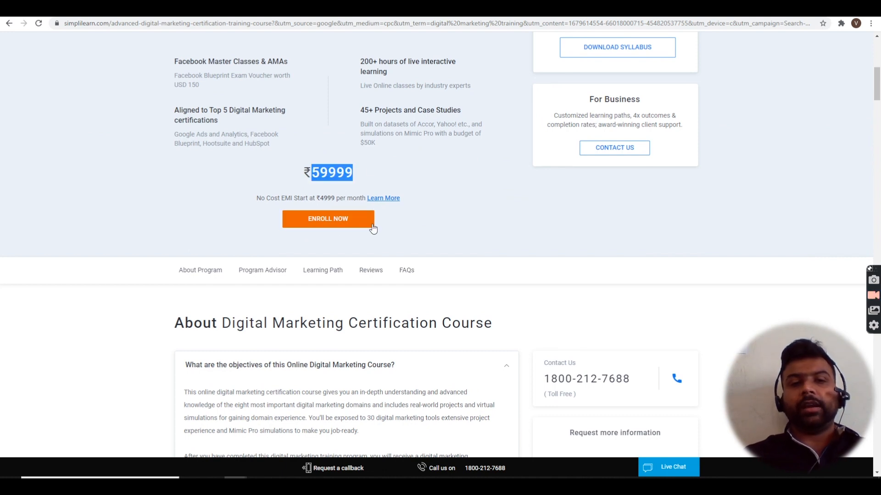
scroll(431, 290, down, 3)
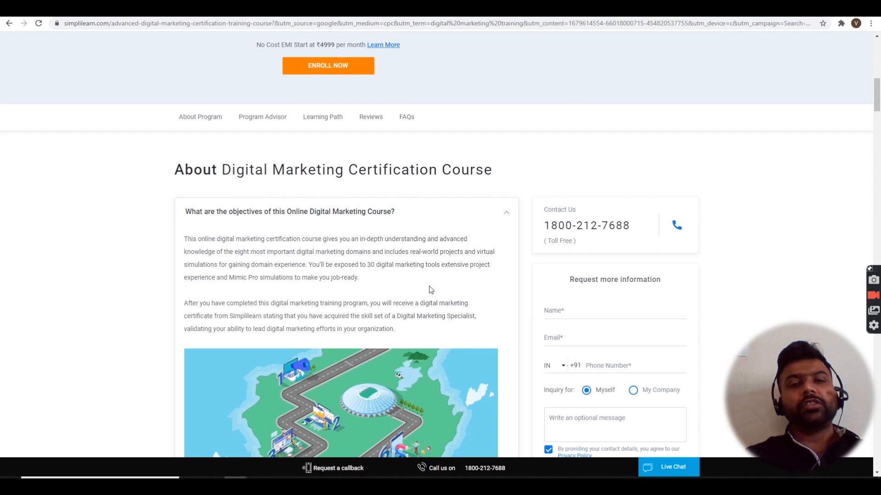
scroll(431, 289, down, 12)
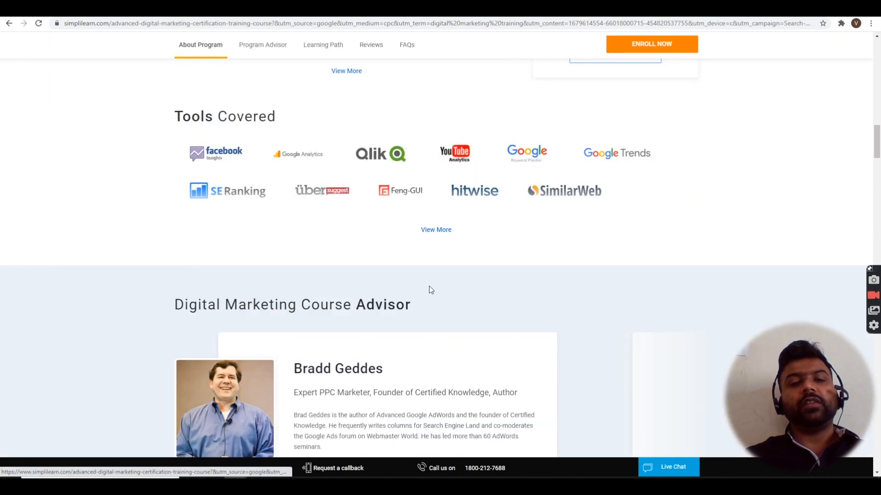
scroll(430, 289, down, 8)
scroll(431, 289, up, 2)
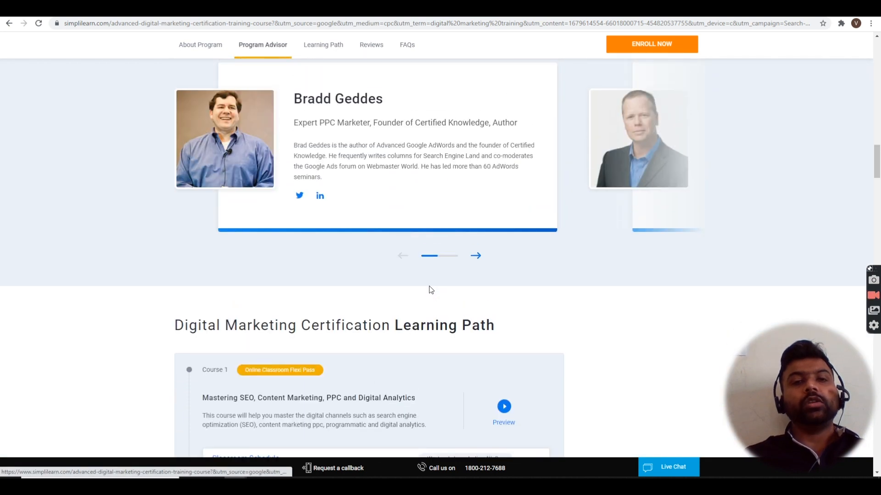
scroll(429, 288, up, 3)
scroll(430, 288, down, 10)
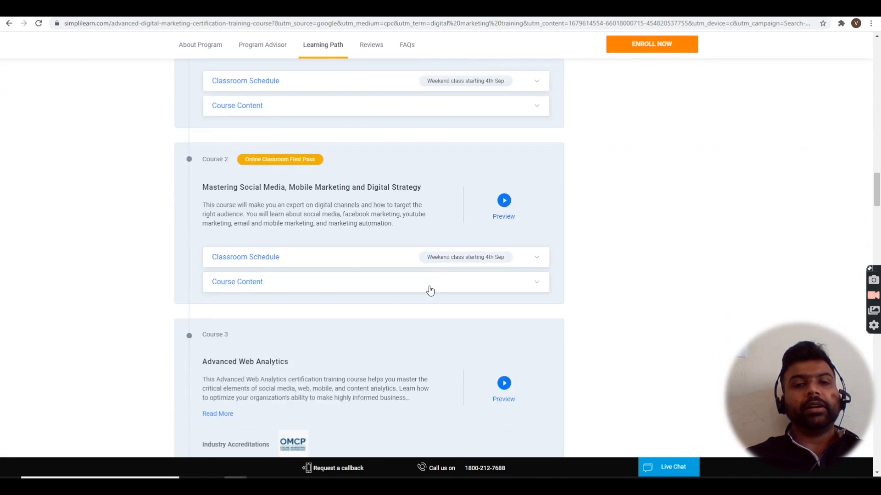
scroll(430, 289, down, 5)
scroll(430, 287, down, 20)
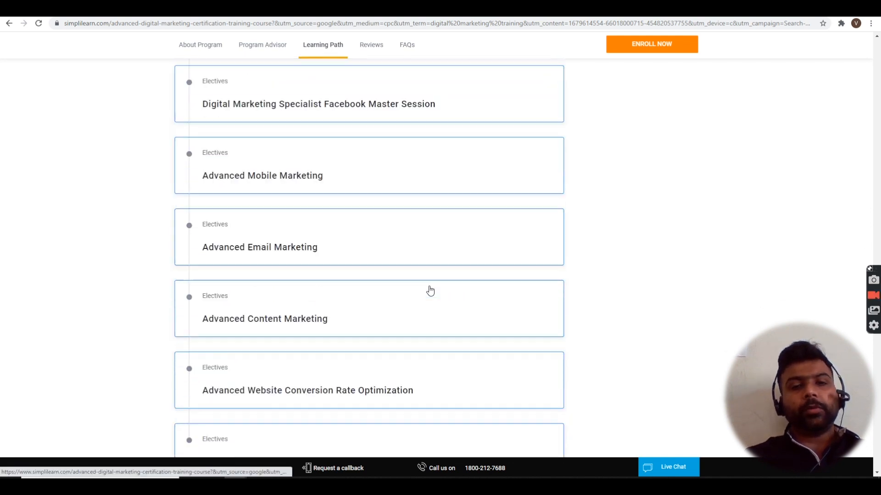
scroll(430, 290, down, 15)
scroll(430, 289, down, 10)
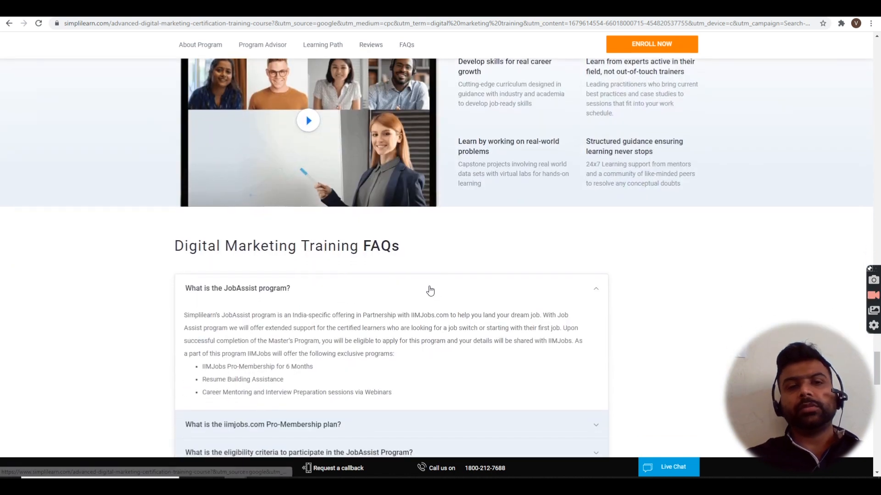
- Scroll back up to the About section, then open a new blank tab
scroll(430, 291, up, 20)
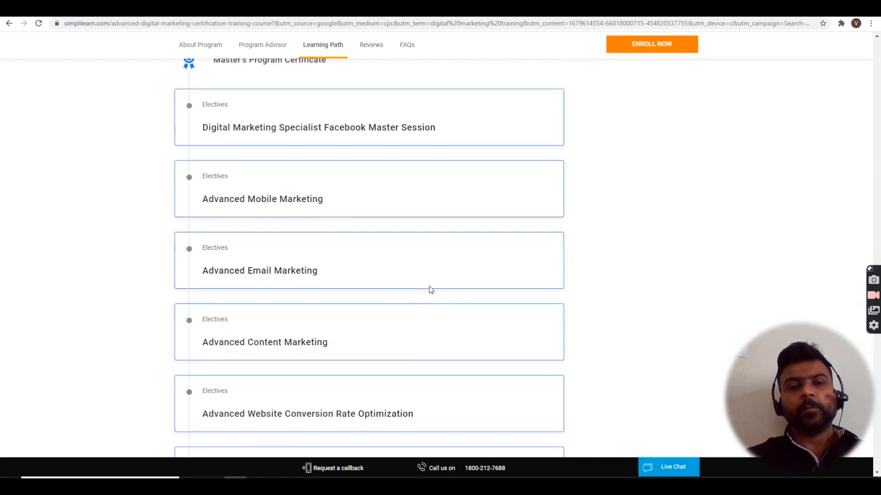
scroll(430, 289, up, 18)
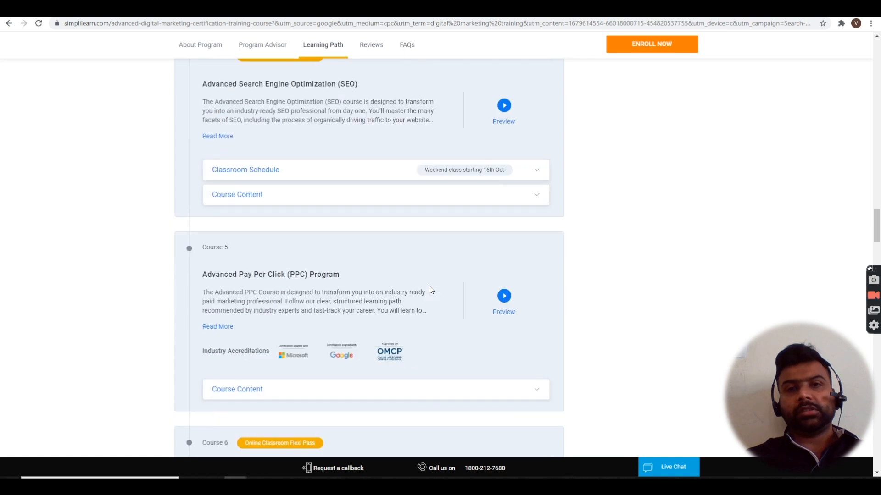
scroll(430, 289, up, 15)
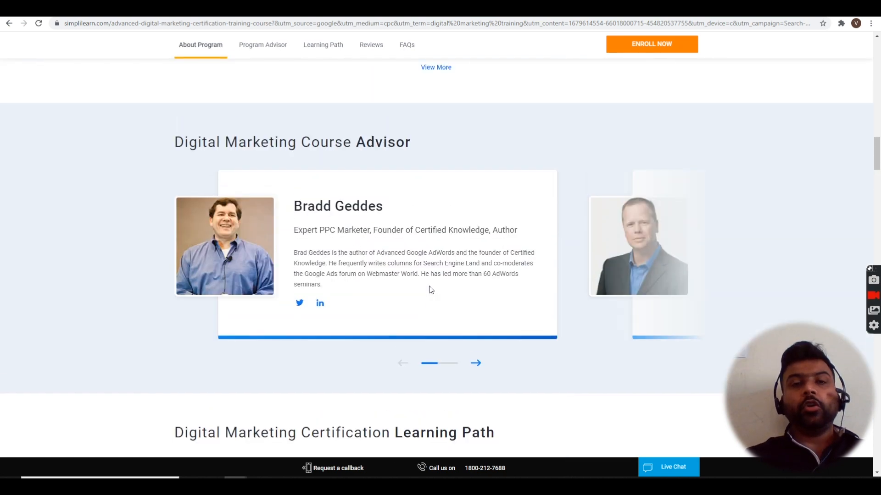
scroll(430, 289, up, 12)
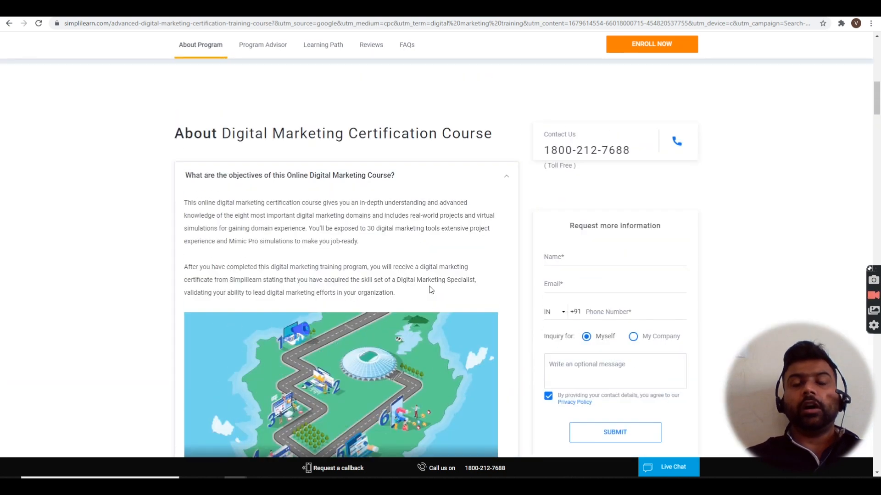
scroll(430, 289, up, 10)
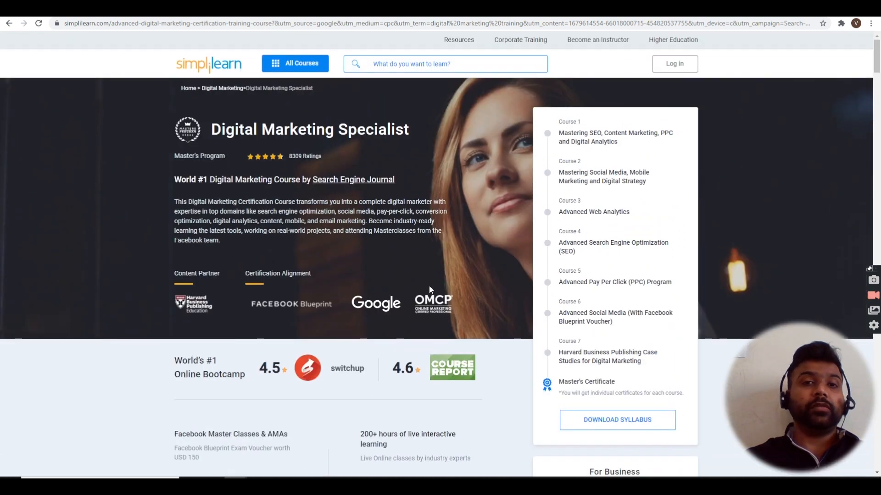
scroll(430, 287, down, 15)
scroll(430, 288, down, 15)
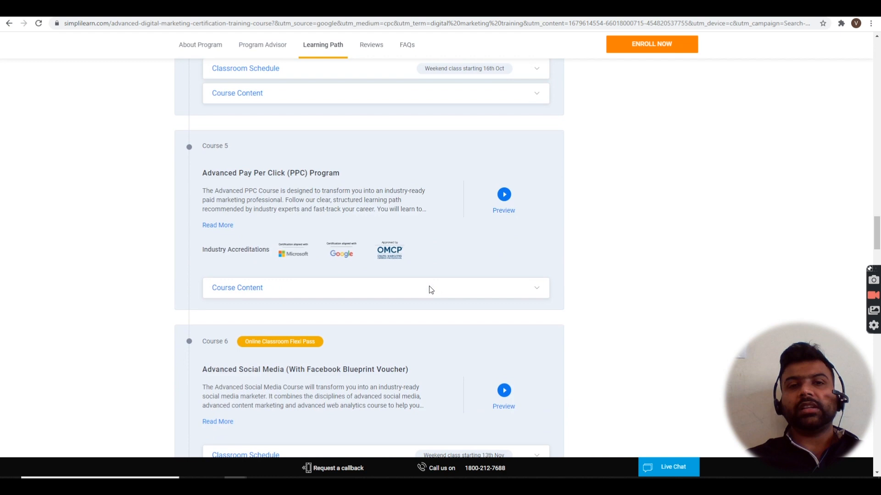
scroll(430, 290, down, 20)
scroll(430, 289, up, 5)
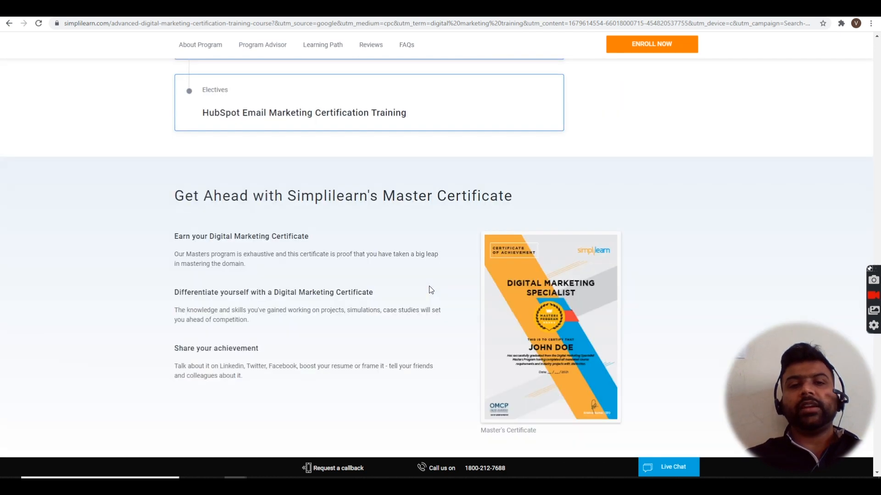
scroll(430, 290, up, 20)
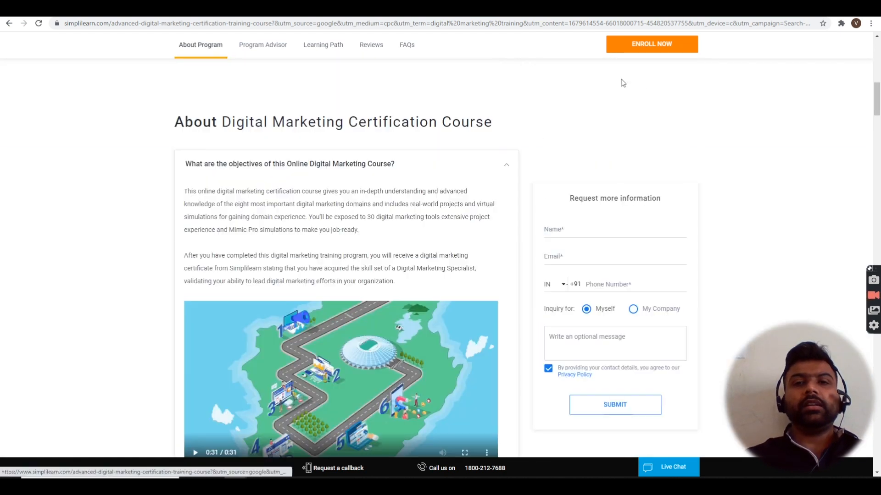
scroll(629, 81, up, 2)
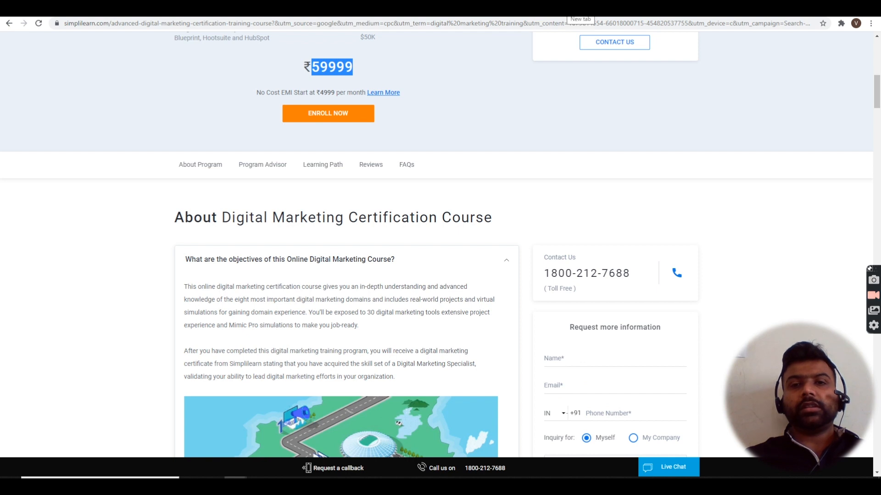
key(ctrl+t)
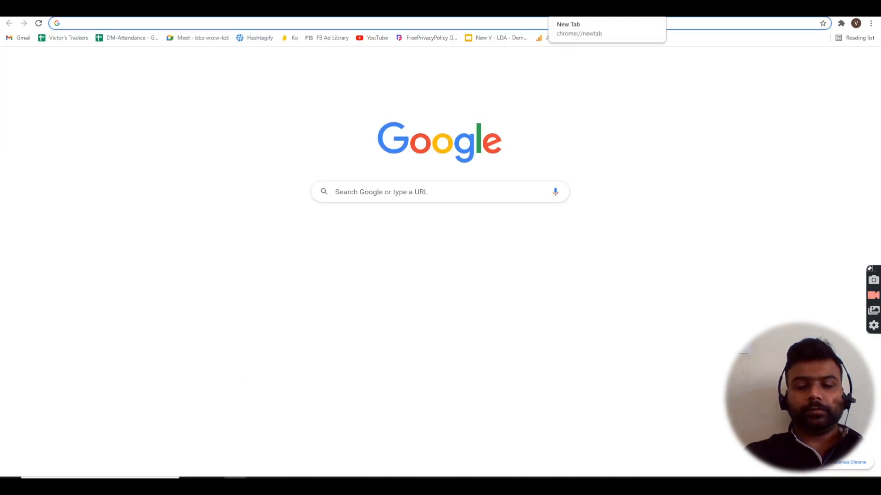
- Load infiniticoncept.in/wp-admin to reach the Infiniti Concept WordPress dashboard
text(i)
key(BackSpace)
text(nfini)
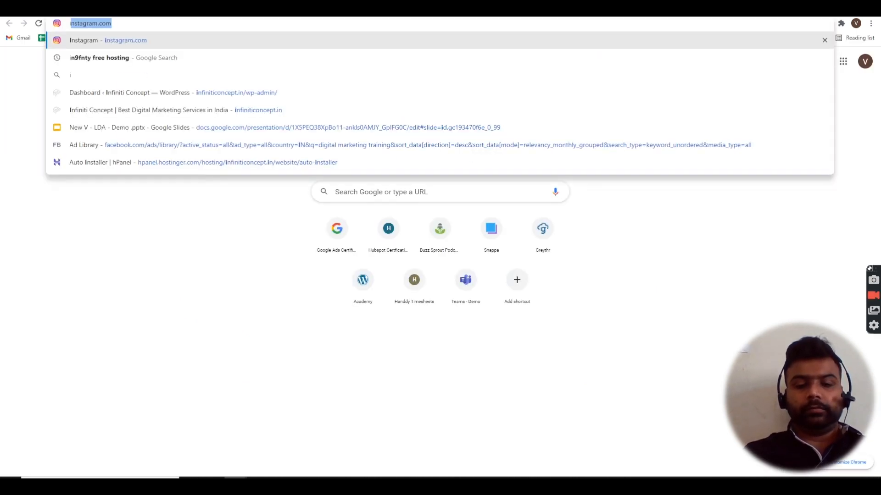
text(ticoncept.in/wp-admin/)
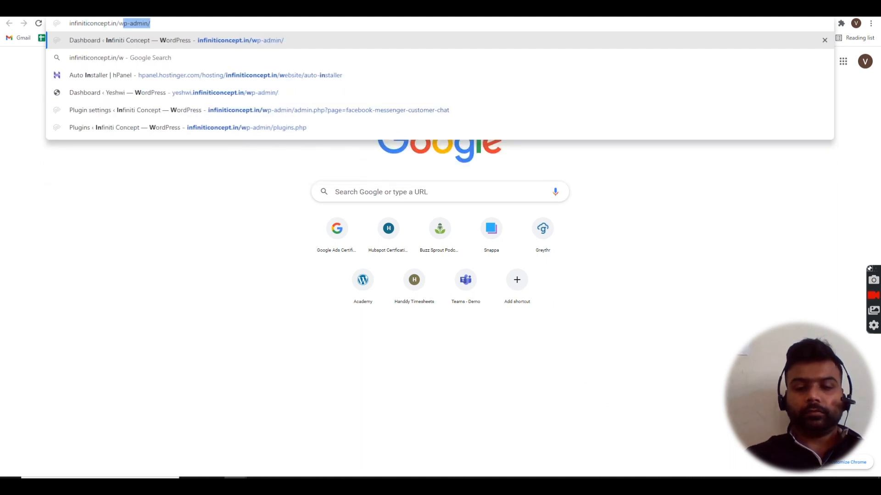
key(Return)
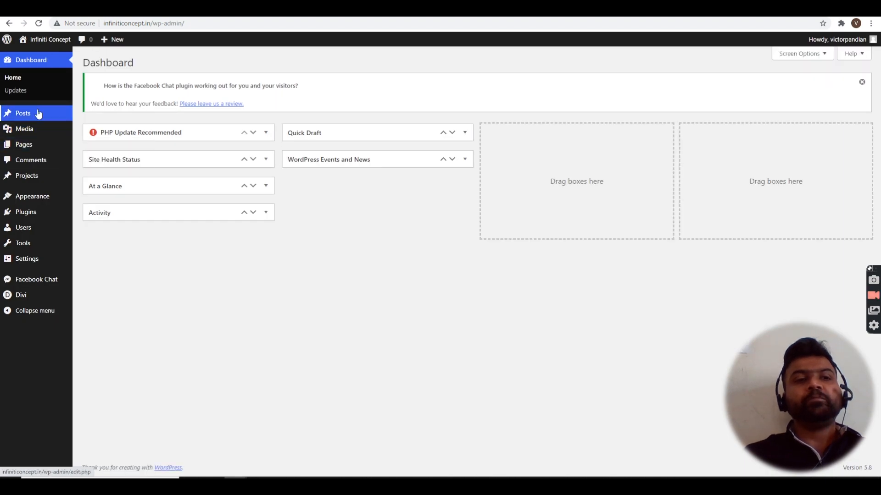
mouse_move(38, 114)
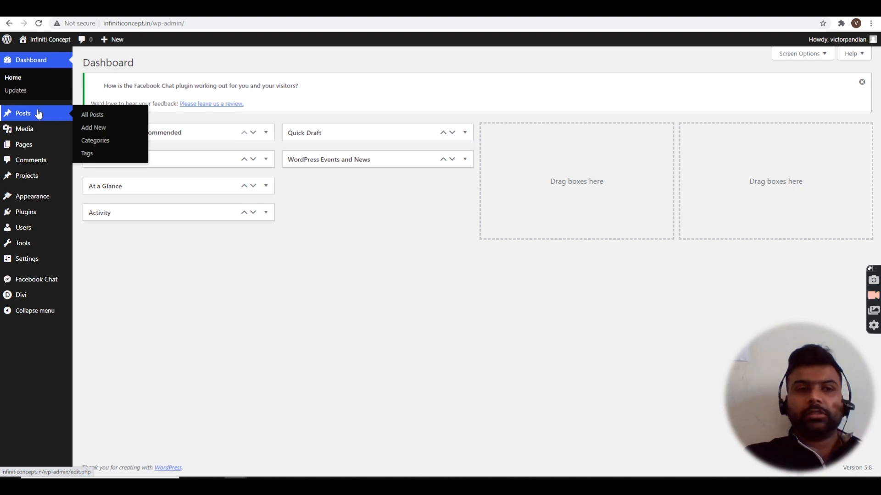
- Add a new page titled Landing Page, publish it, and choose Use Divi Builder
mouse_move(35, 144)
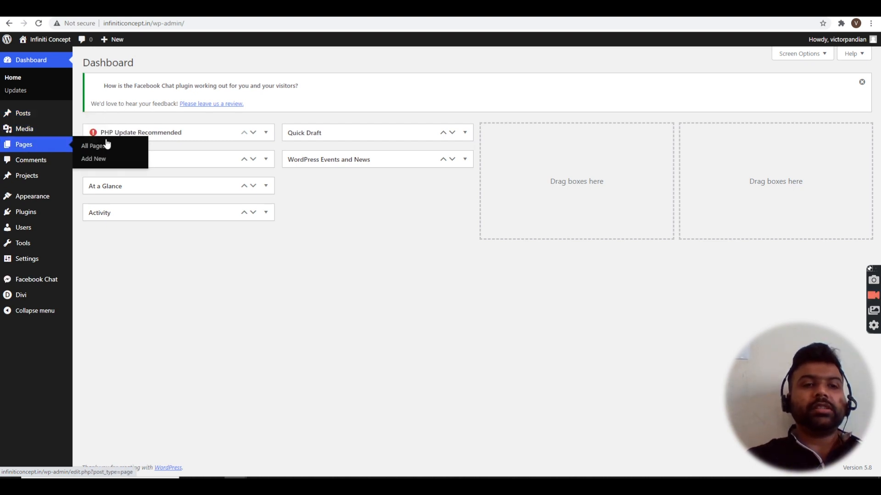
click(106, 160)
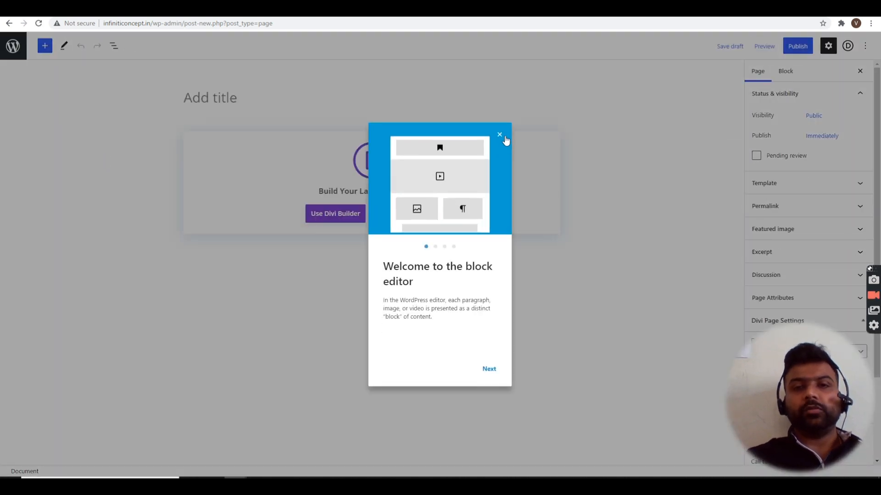
click(501, 136)
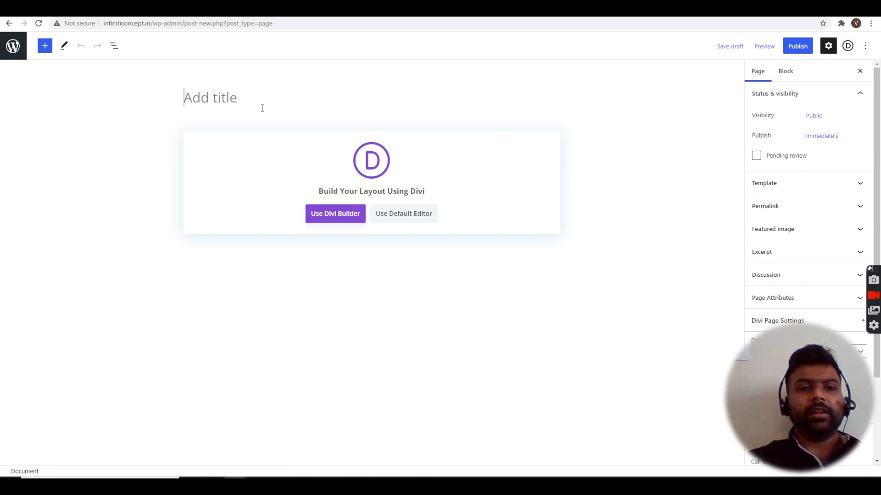
text(Lamd)
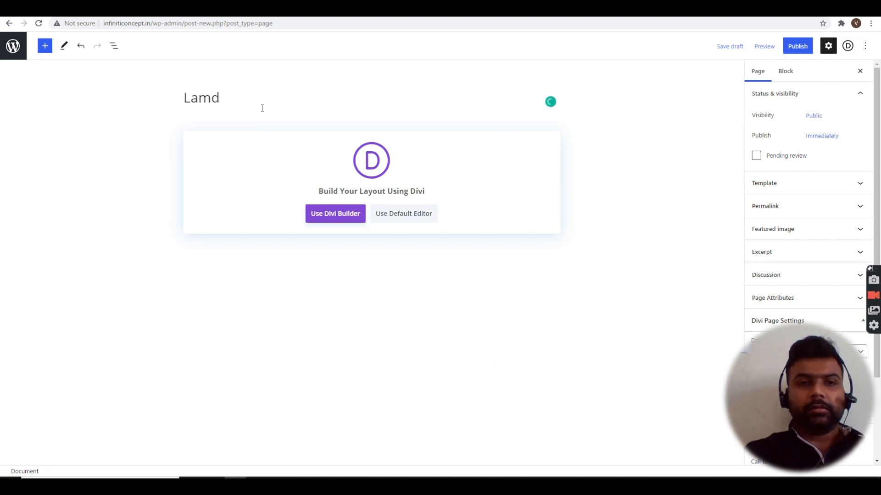
text(nding)
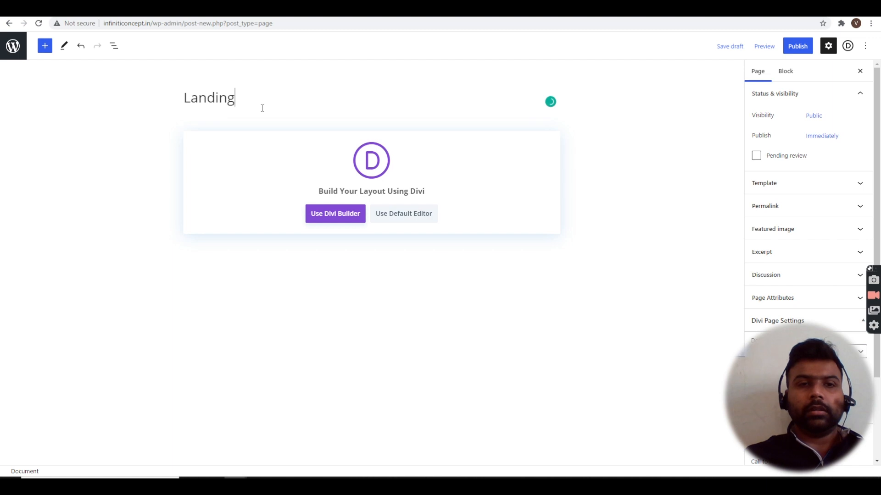
text( Page)
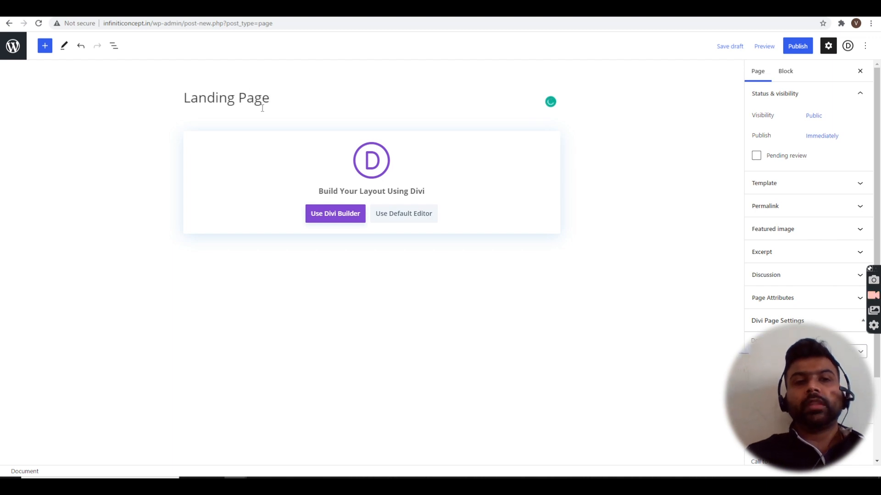
click(797, 47)
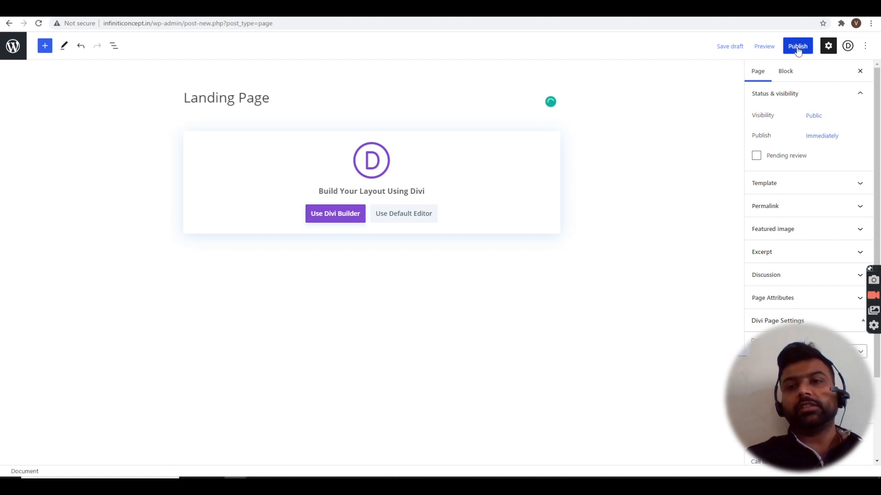
click(798, 47)
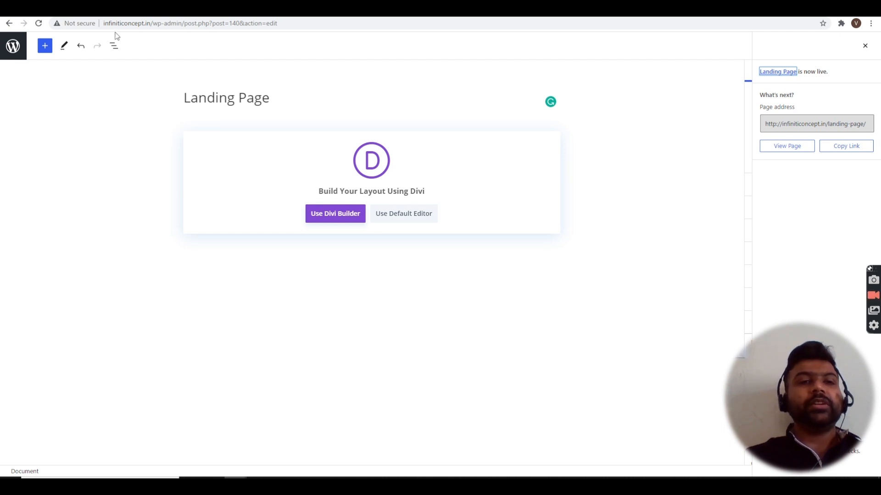
click(330, 217)
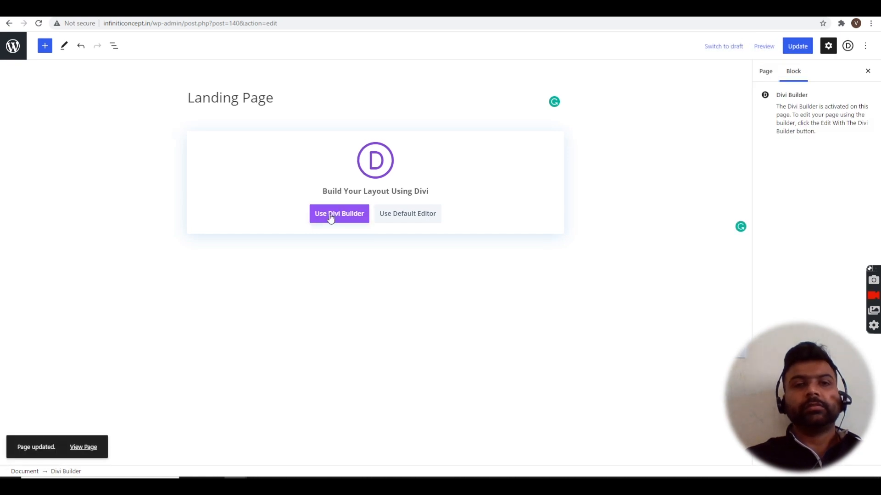
click(13, 46)
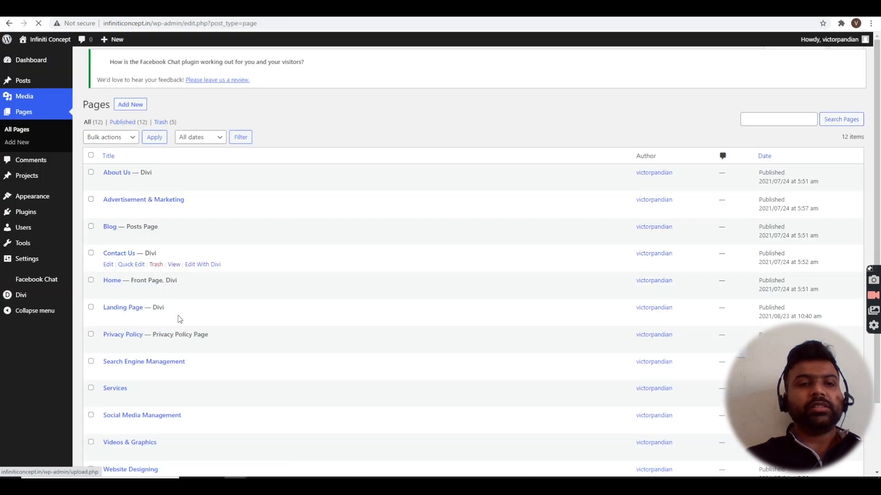
- Open the Landing Page's Edit With Divi link in a new tab, then start another new page
scroll(178, 318, down, 2)
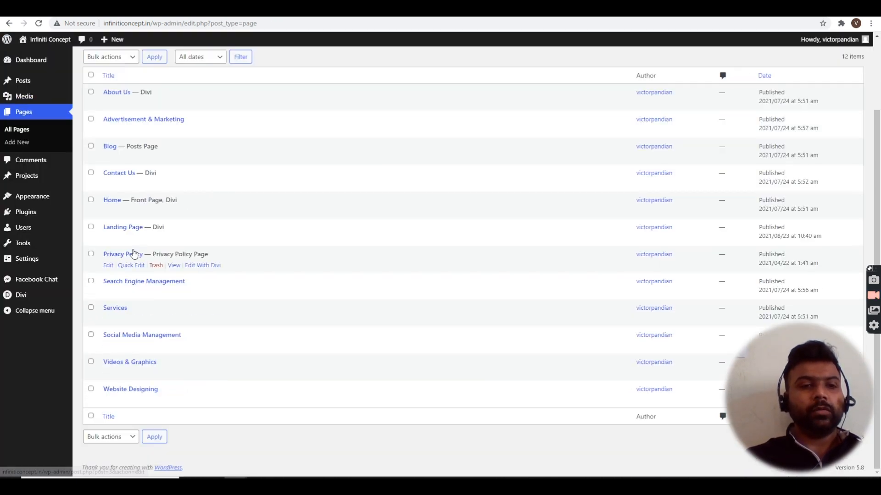
right_click(212, 239)
click(229, 248)
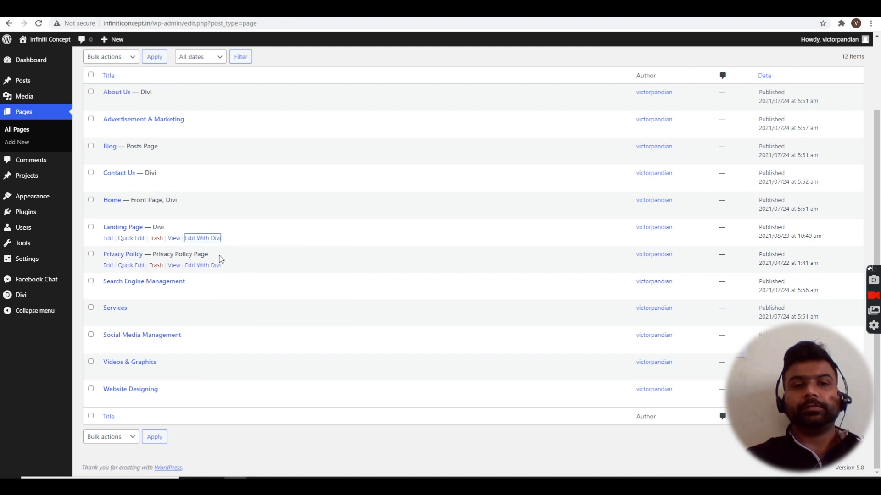
scroll(254, 178, up, 2)
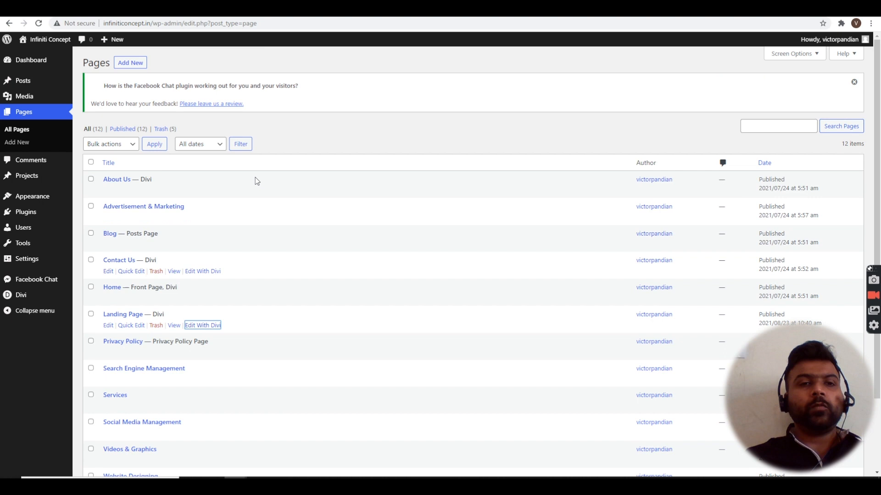
click(140, 66)
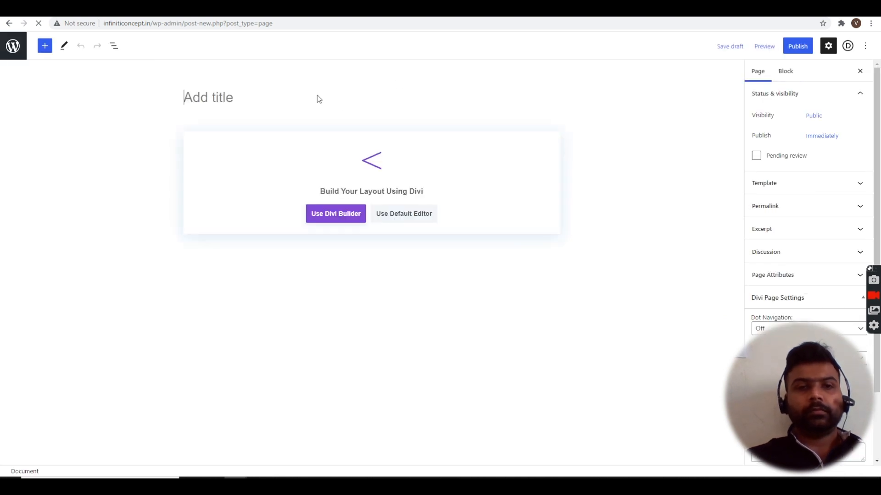
- Title the new page 'Thank You', publish it, enable Divi Builder, and go back to Pages
text(Thank You)
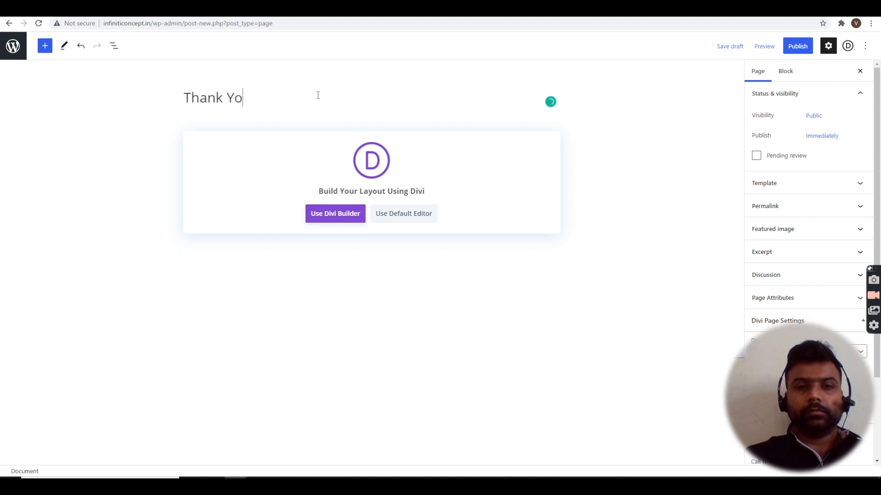
click(802, 47)
click(801, 43)
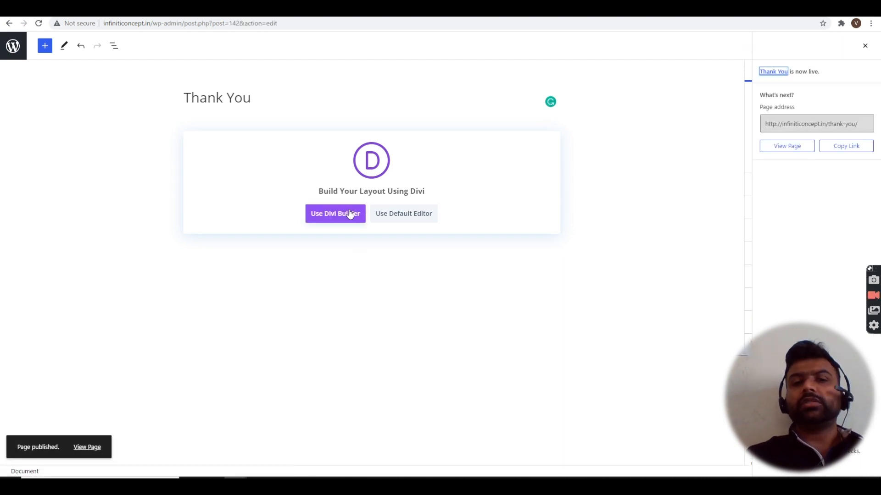
click(350, 214)
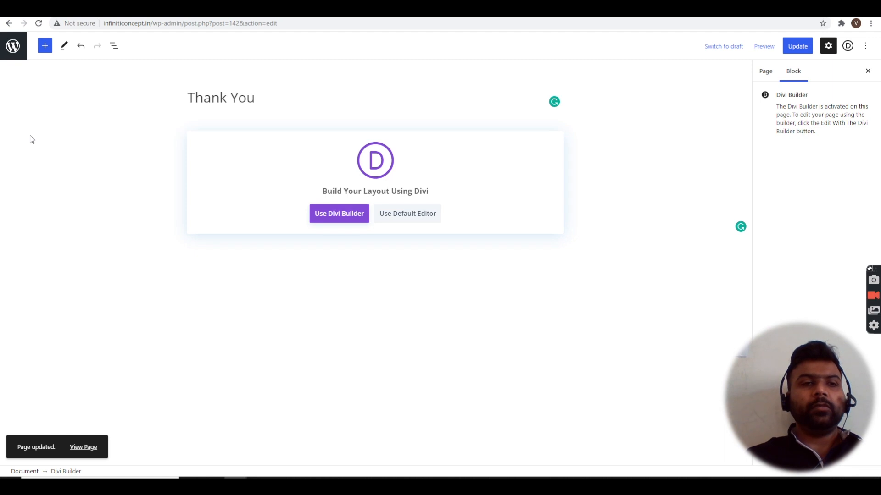
click(15, 58)
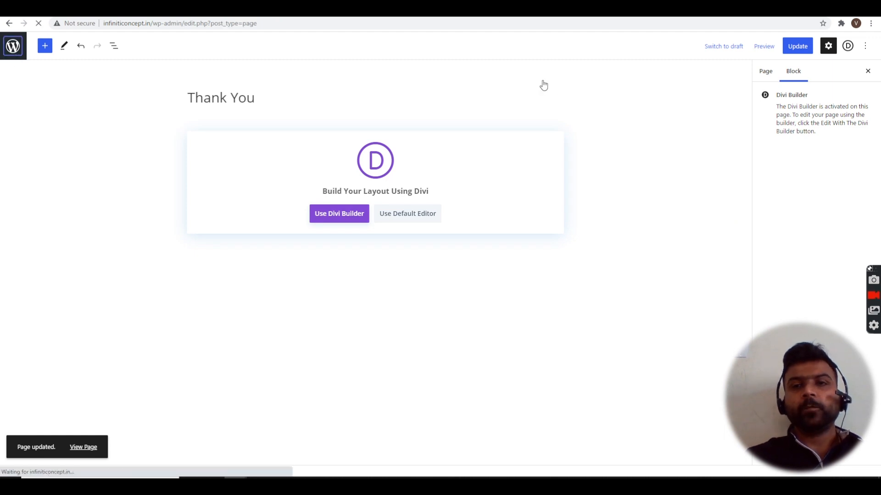
scroll(230, 250, down, 3)
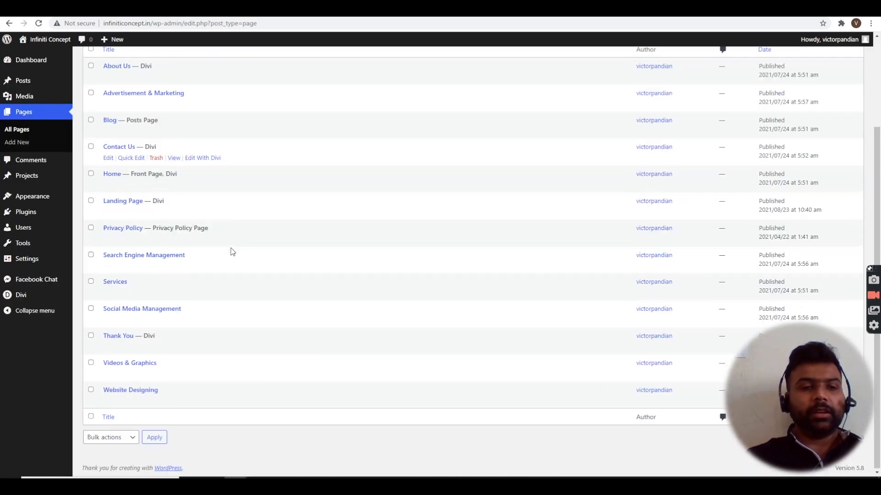
- Open the Thank You page's Divi editor in a new tab, then start Landing Page from a premade layout
right_click(212, 347)
click(223, 354)
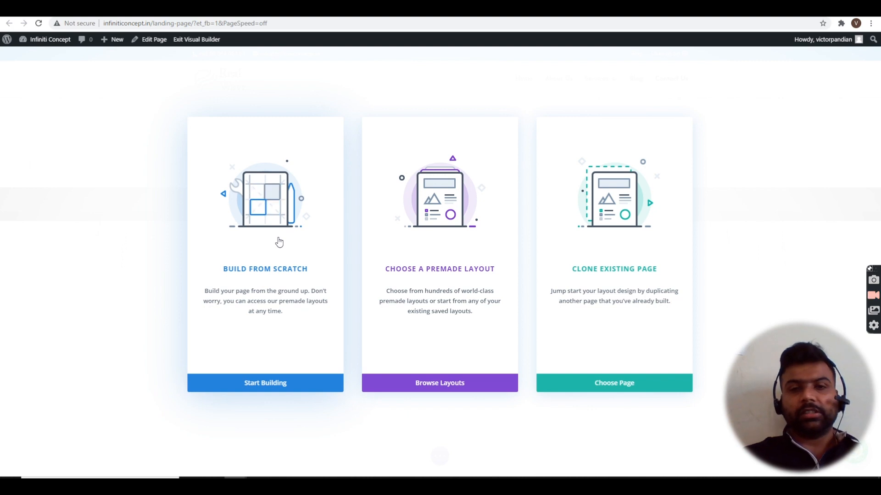
click(455, 269)
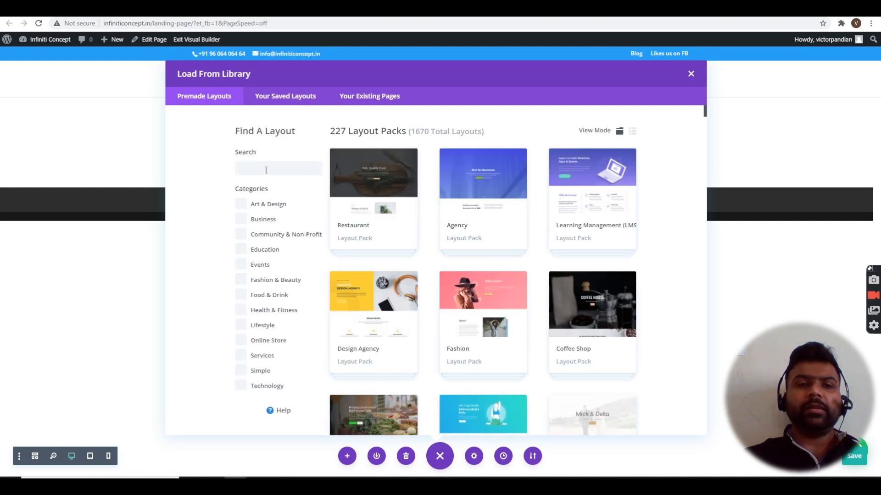
- Search the premade layouts for 'landing page' and scroll through the matching layouts
click(266, 170)
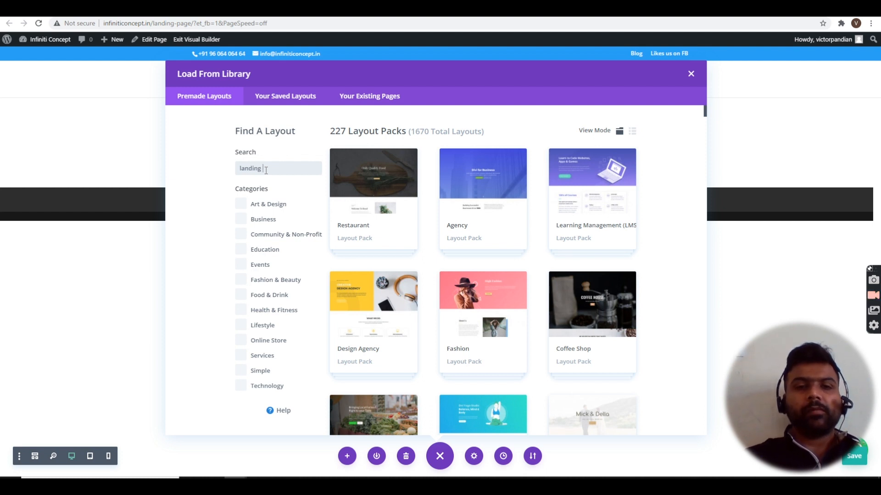
text(landing page)
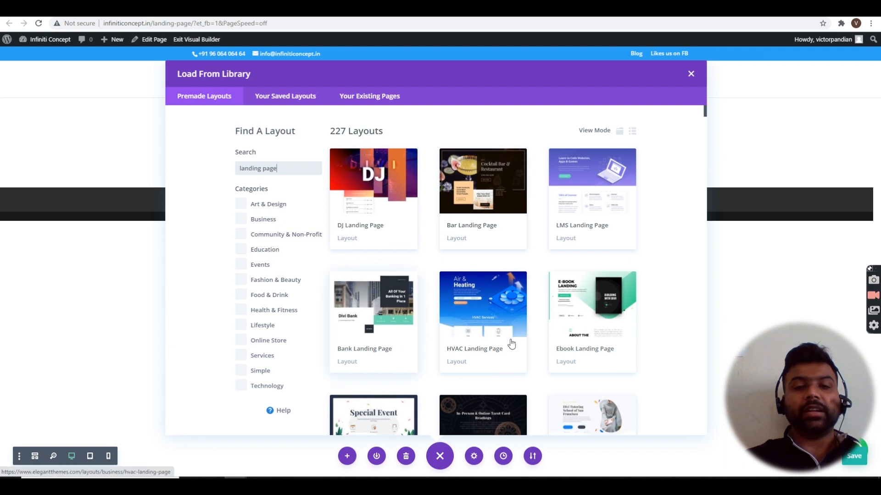
scroll(516, 341, down, 5)
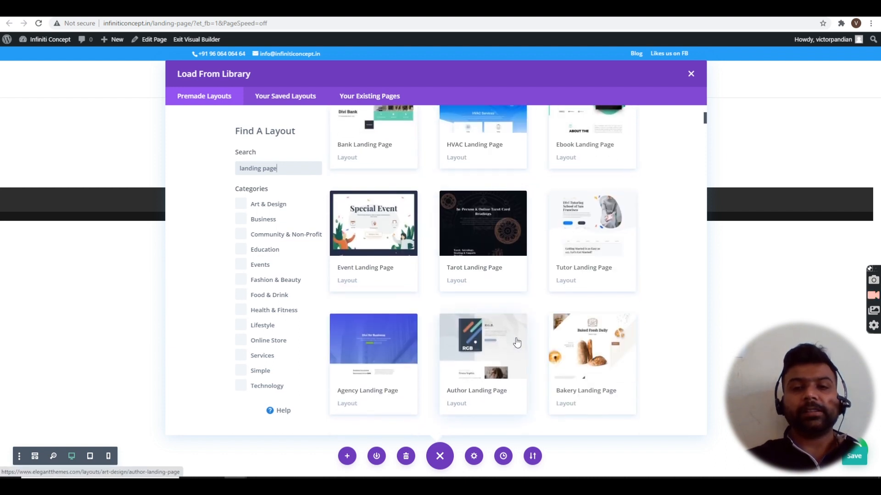
- Scan the premade landing page layouts and open the Design Agency Landing Page's Layout Details
scroll(516, 342, down, 2)
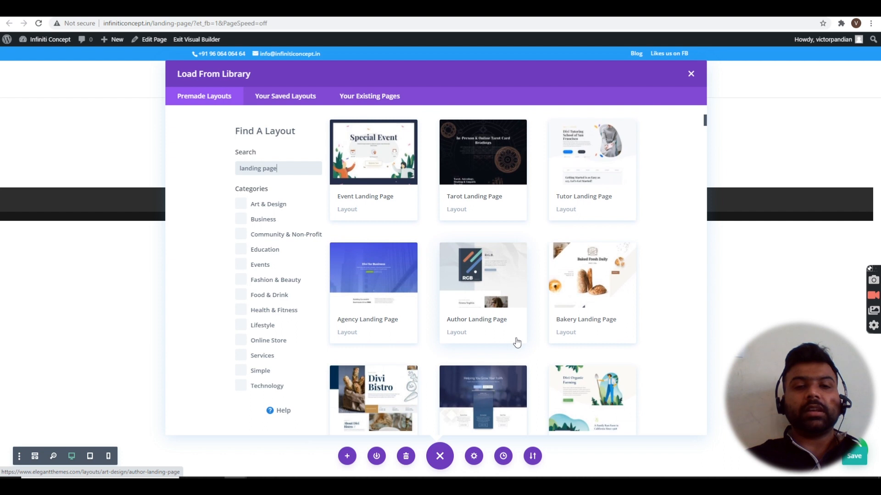
scroll(516, 342, down, 9)
scroll(517, 342, up, 4)
scroll(517, 342, down, 5)
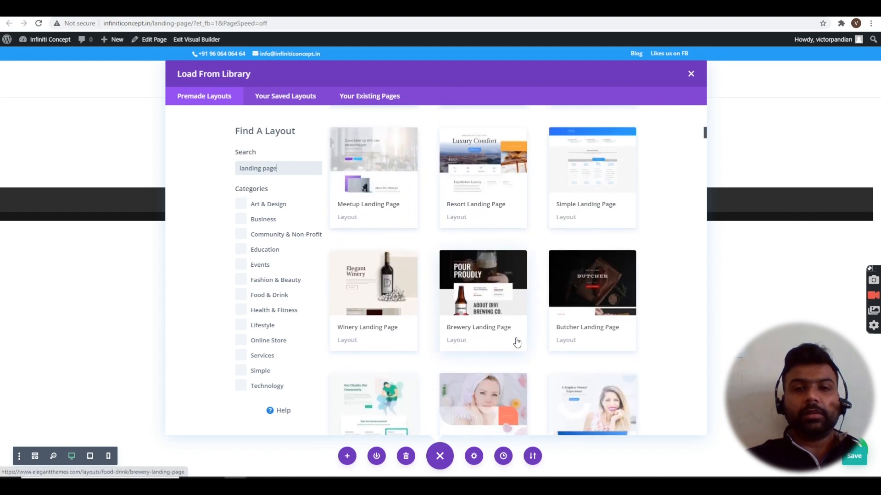
scroll(517, 342, down, 5)
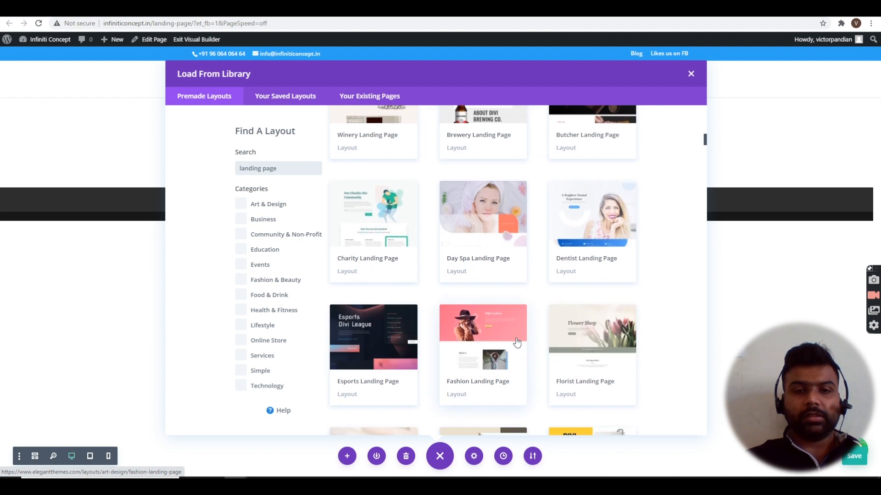
scroll(517, 342, down, 9)
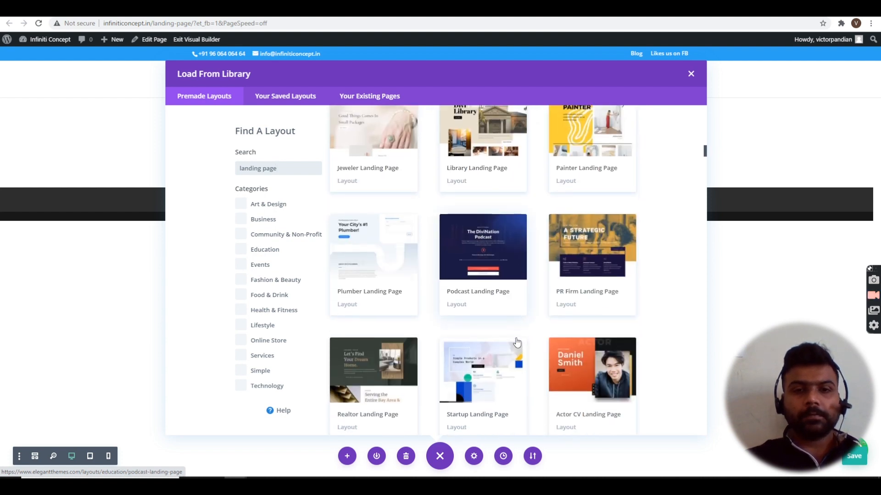
scroll(517, 342, down, 7)
scroll(517, 341, down, 9)
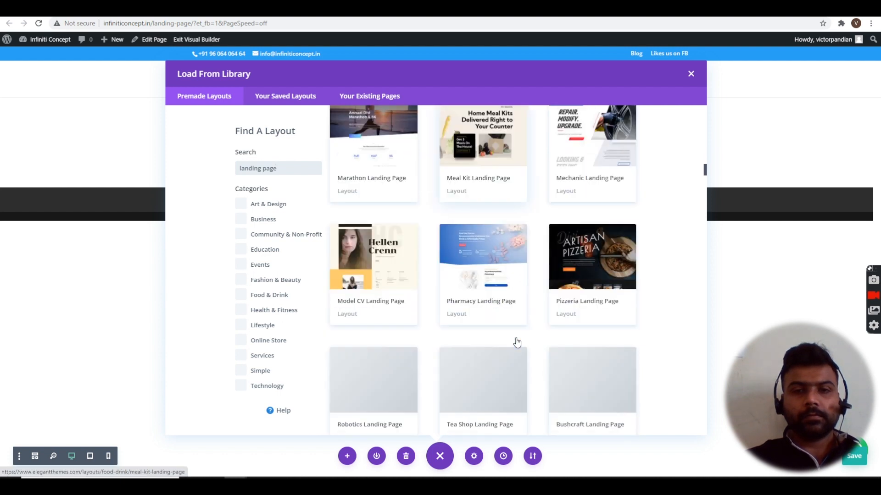
scroll(517, 342, down, 4)
scroll(517, 342, up, 3)
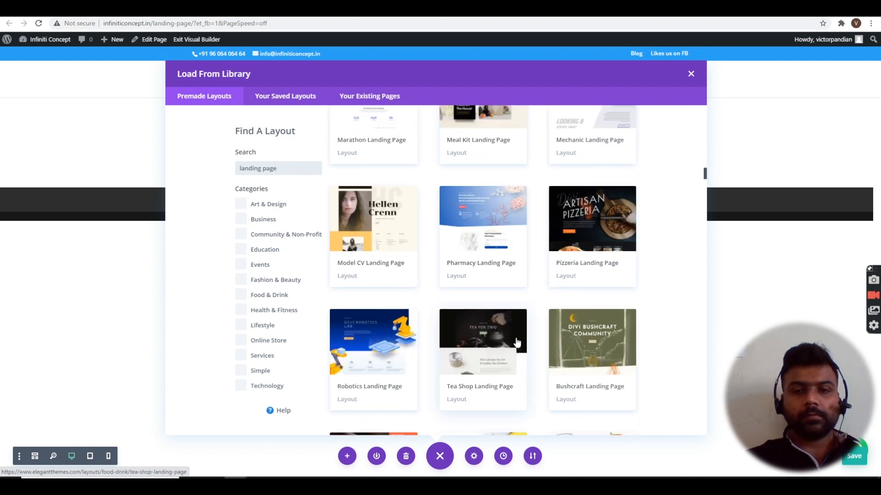
scroll(517, 342, down, 7)
scroll(517, 342, down, 8)
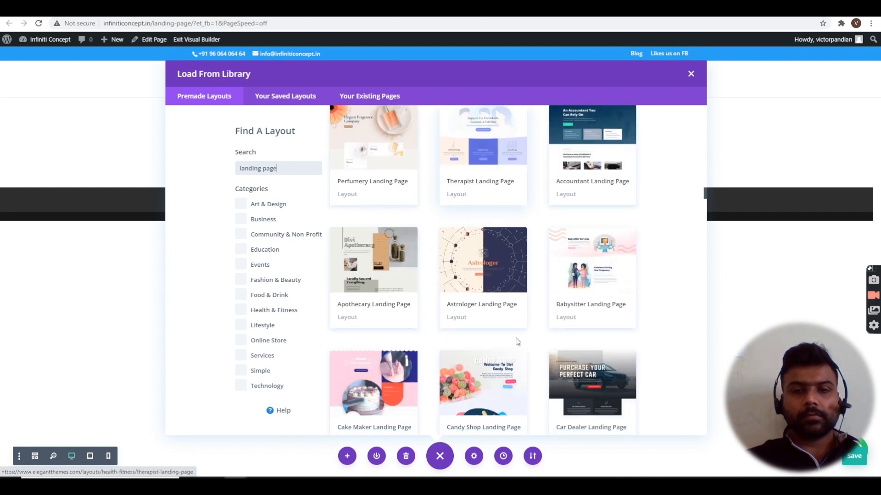
scroll(517, 342, down, 4)
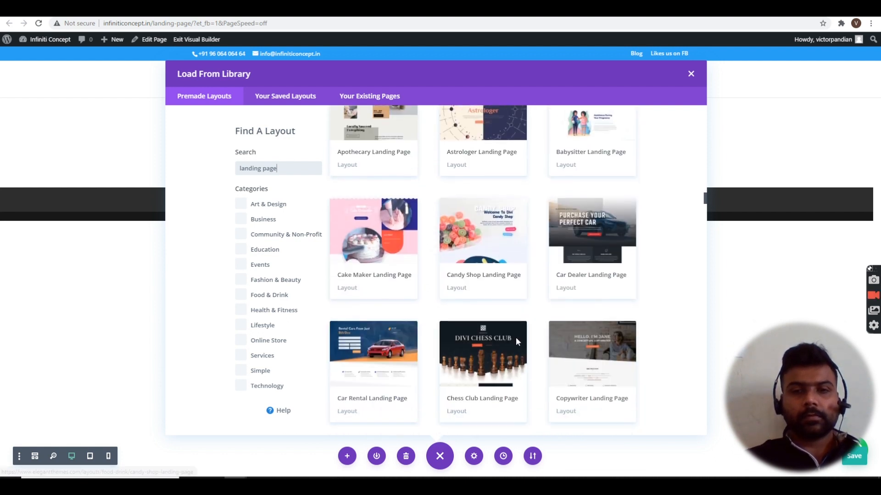
scroll(517, 342, down, 6)
scroll(517, 342, down, 4)
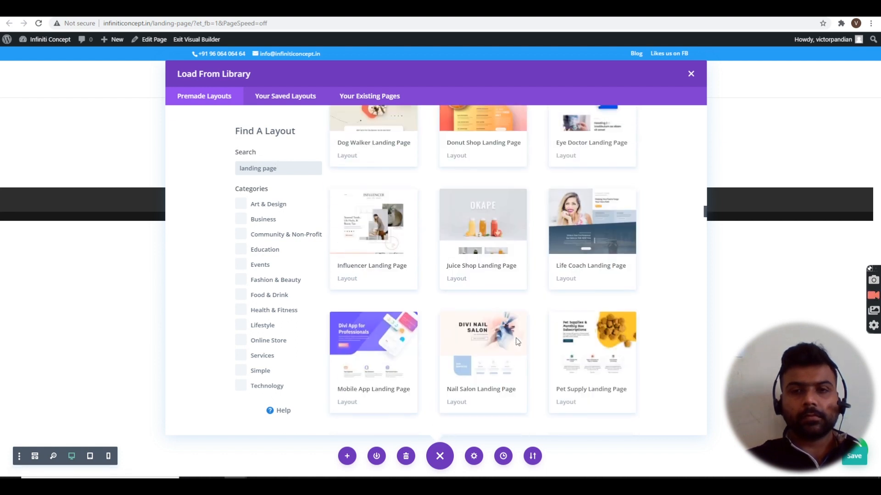
scroll(517, 342, down, 8)
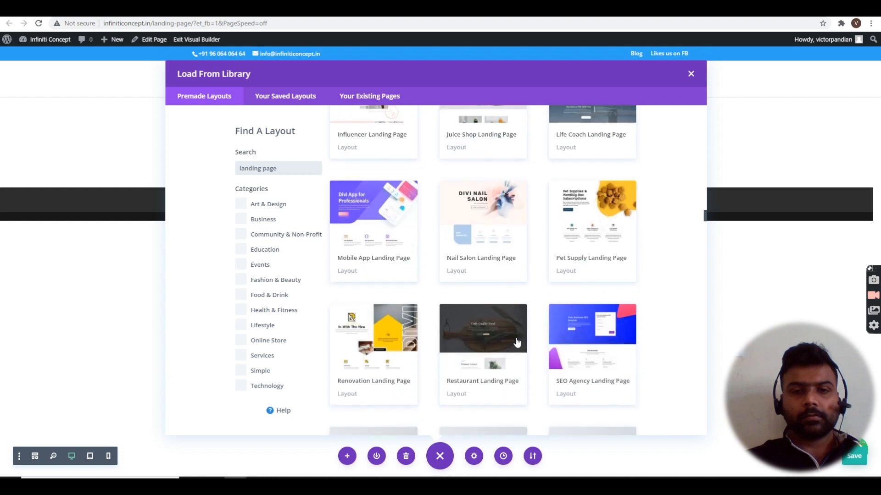
scroll(517, 342, down, 6)
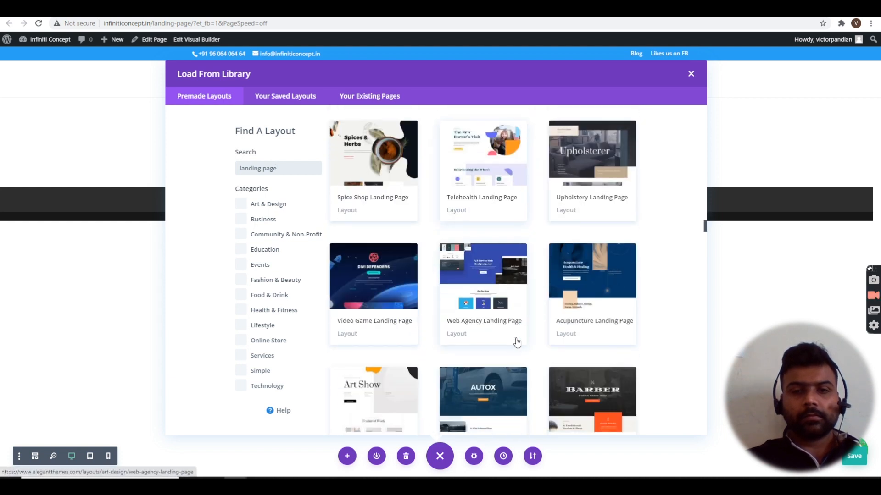
scroll(516, 341, down, 8)
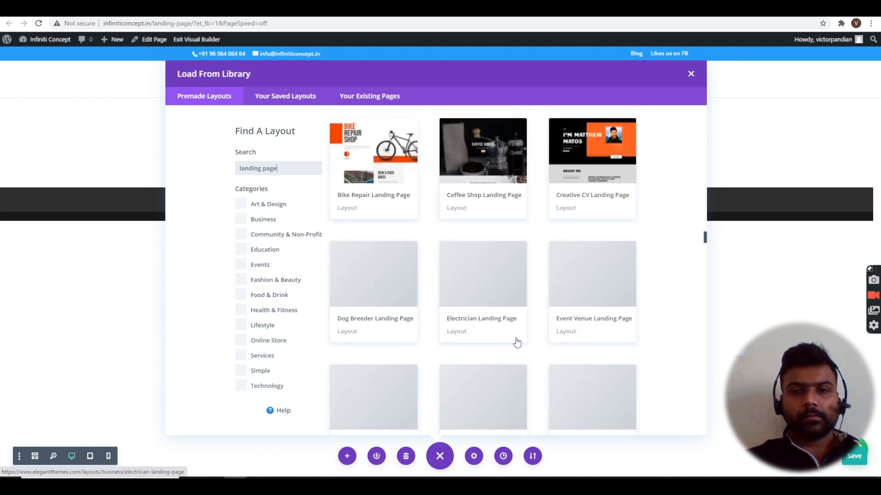
scroll(517, 342, down, 8)
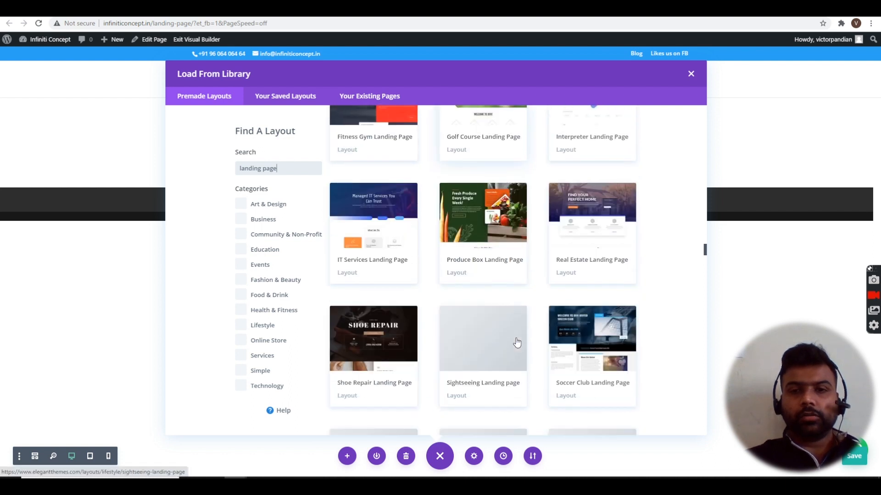
scroll(517, 342, down, 6)
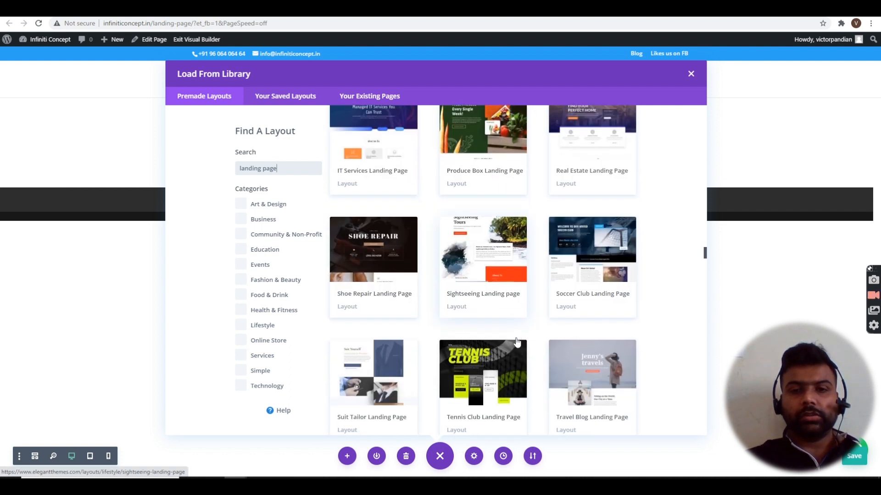
scroll(517, 342, down, 10)
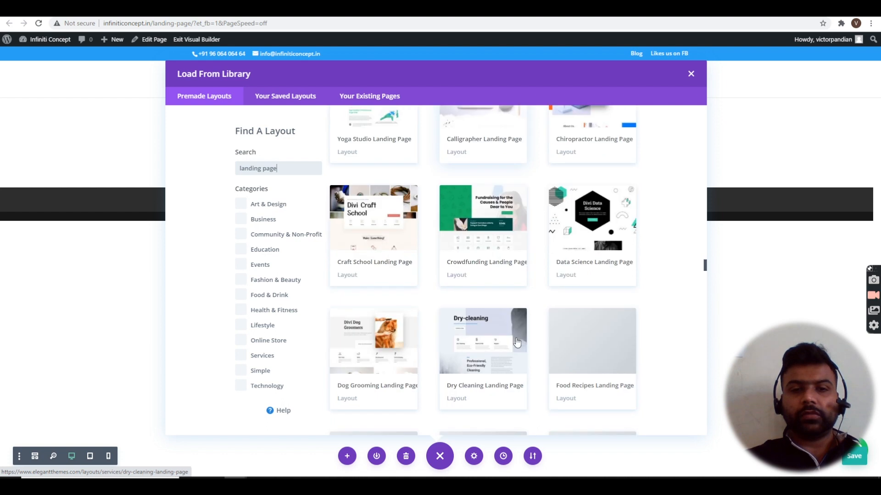
scroll(517, 342, down, 3)
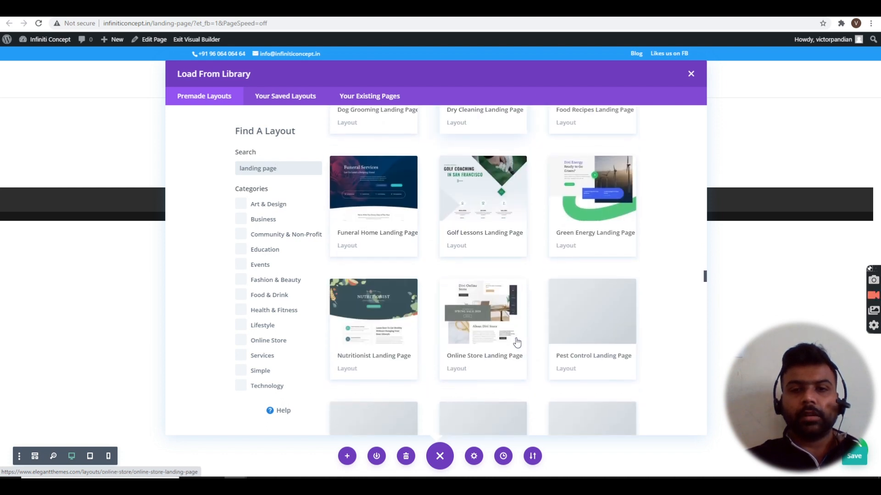
scroll(517, 342, down, 1)
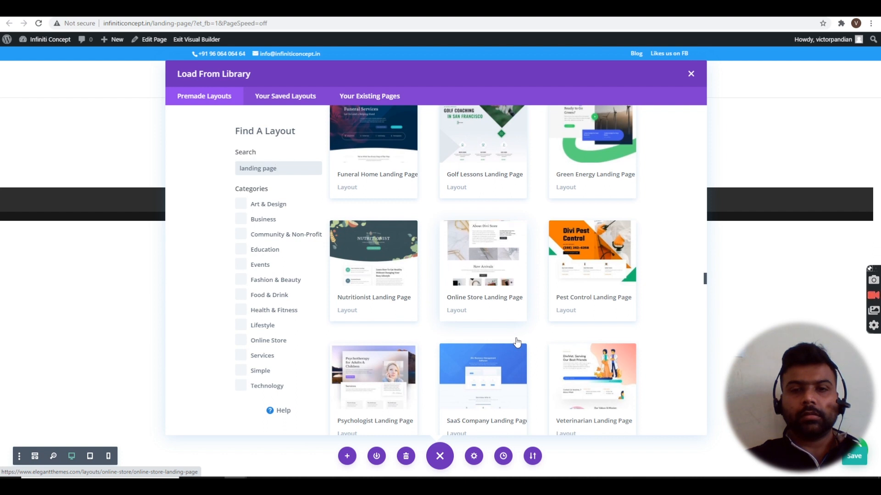
scroll(517, 342, down, 1)
scroll(517, 342, down, 2)
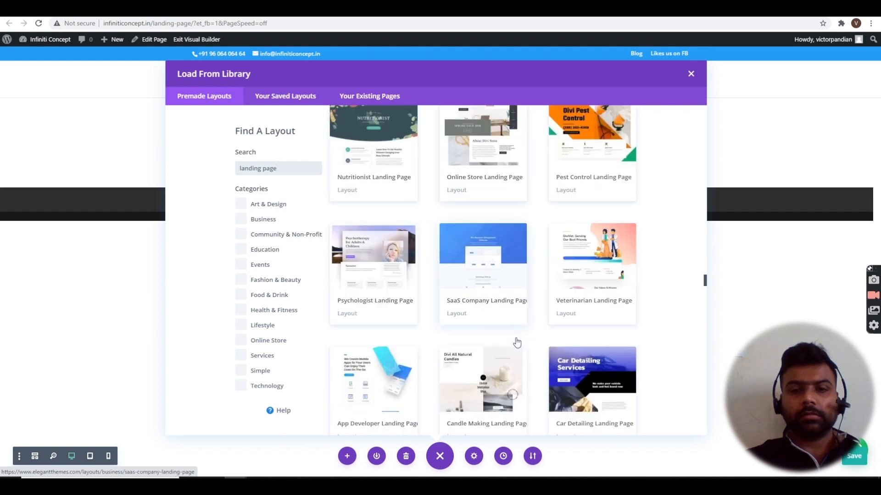
scroll(517, 342, down, 1)
scroll(517, 342, down, 4)
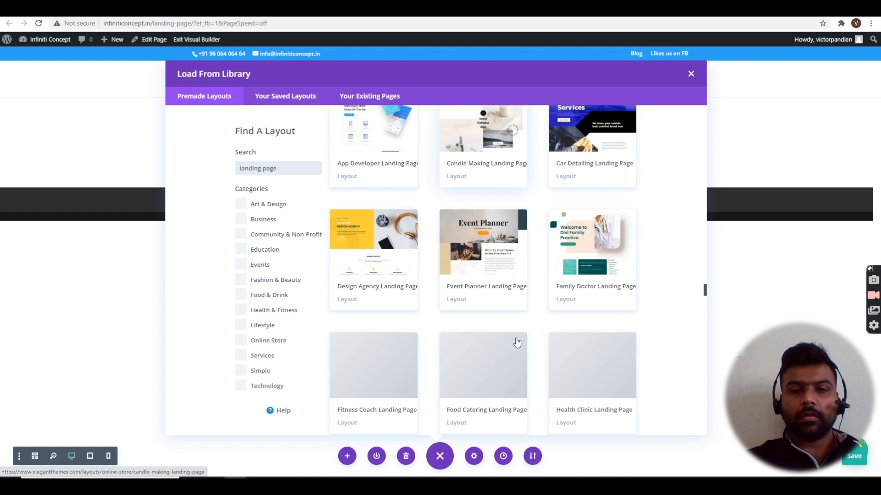
scroll(517, 342, up, 2)
scroll(517, 341, down, 1)
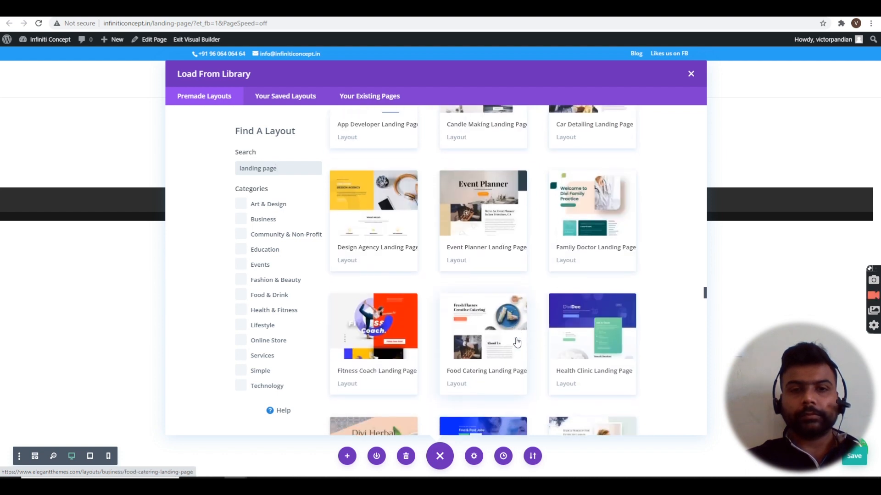
scroll(517, 342, up, 1)
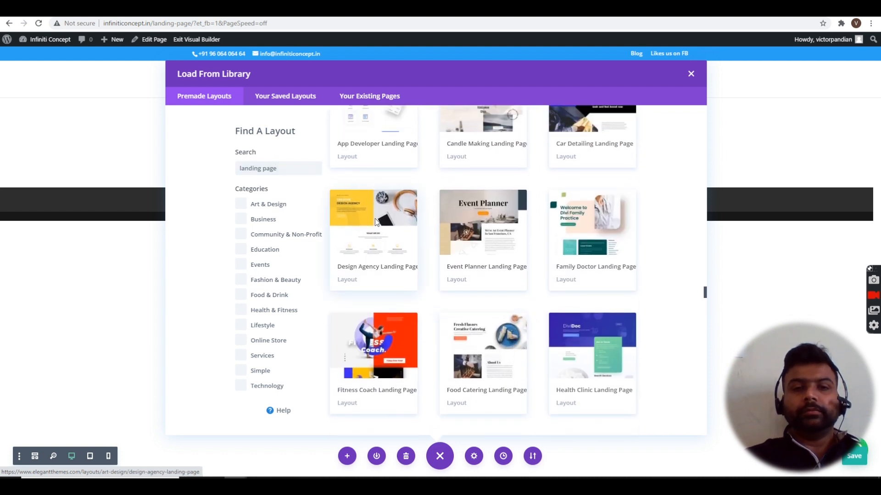
click(375, 224)
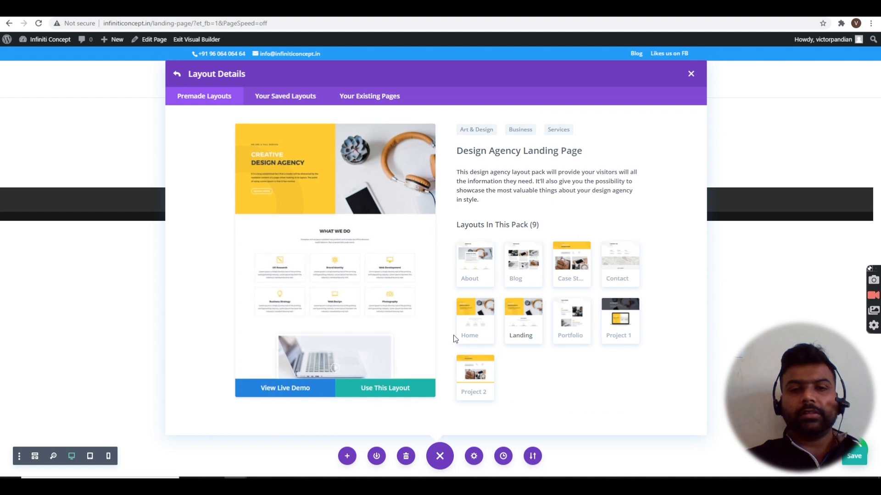
- Apply the Design Agency Landing Page layout with Use This Layout
click(417, 391)
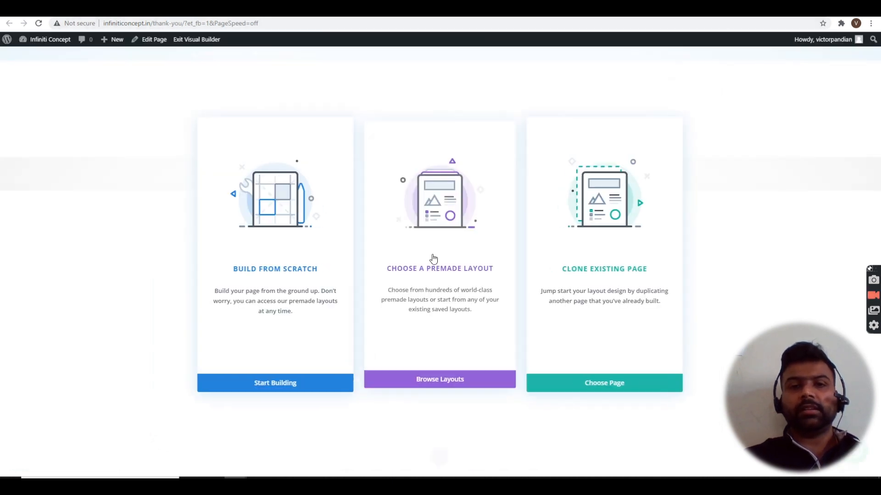
- Start the thank-you page from scratch with a one-column row holding an Image module
click(295, 259)
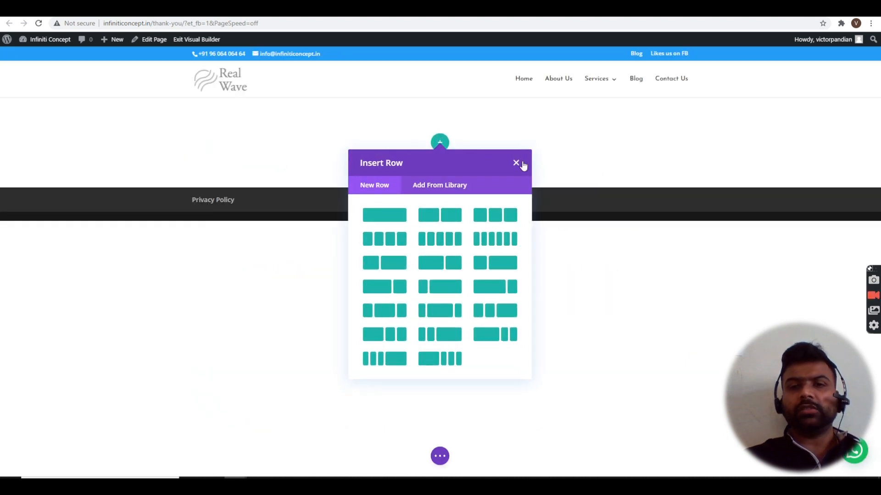
click(516, 163)
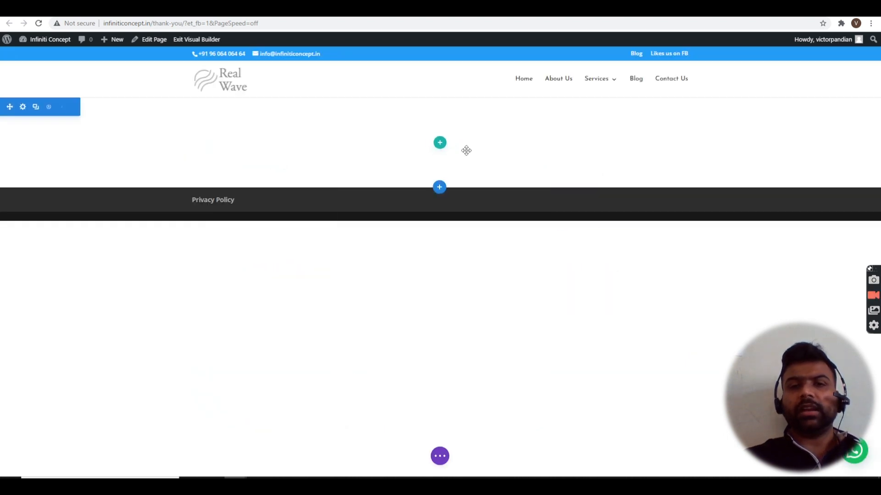
click(439, 143)
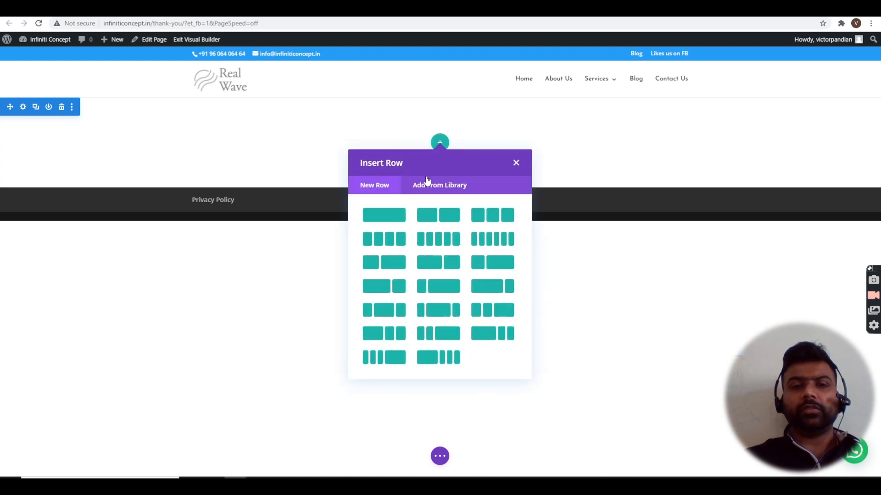
click(395, 219)
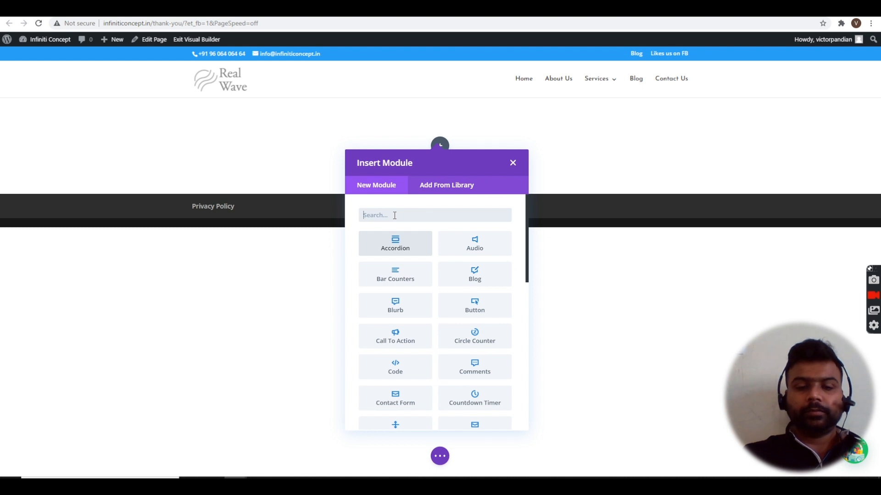
text(im)
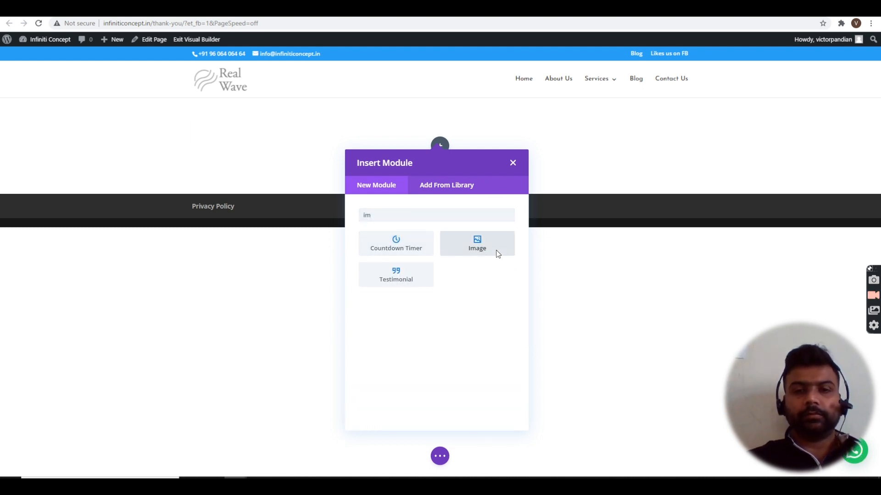
click(498, 254)
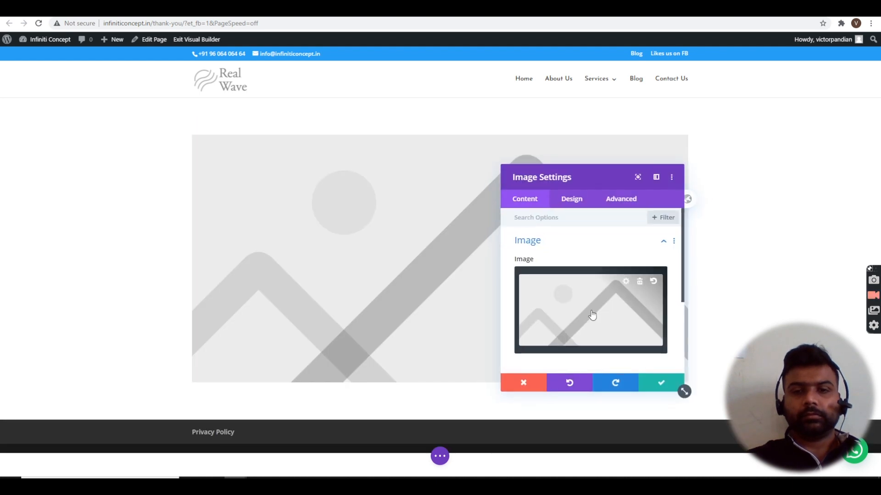
click(591, 314)
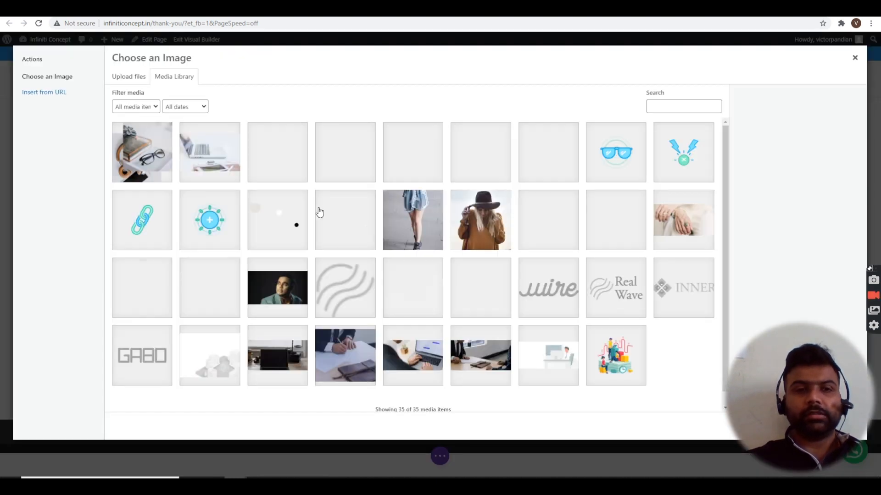
- Upload the thank-you lettering JPG from Downloads and insert it into the Image module
click(132, 79)
click(498, 248)
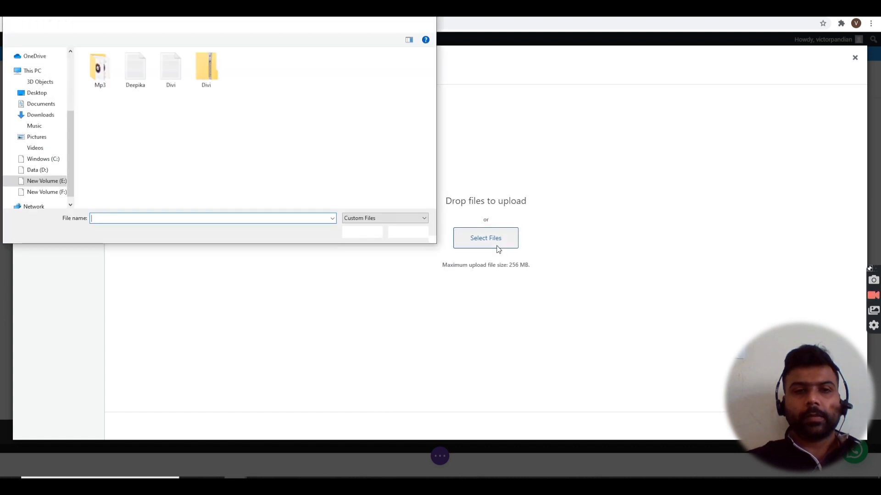
click(53, 116)
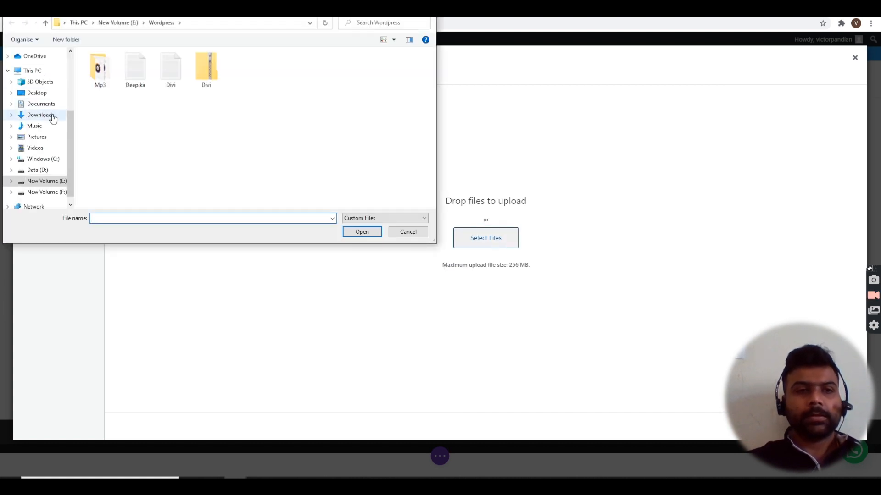
scroll(250, 168, down, 8)
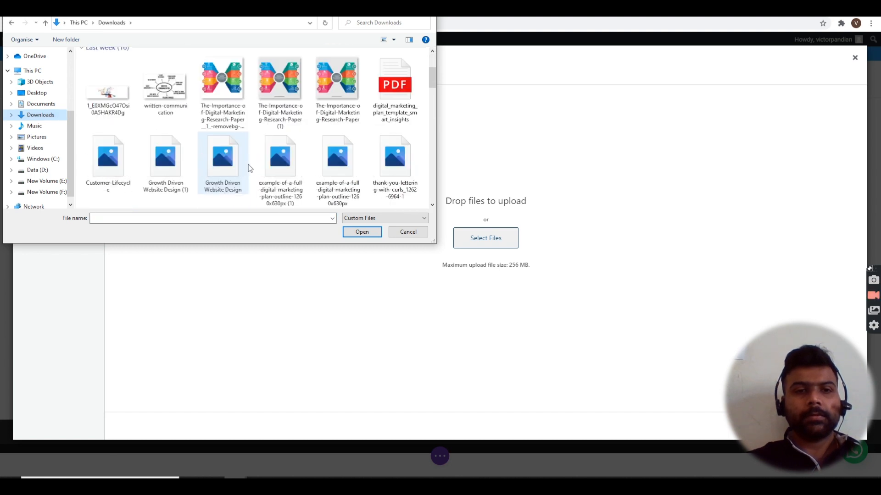
scroll(250, 168, up, 8)
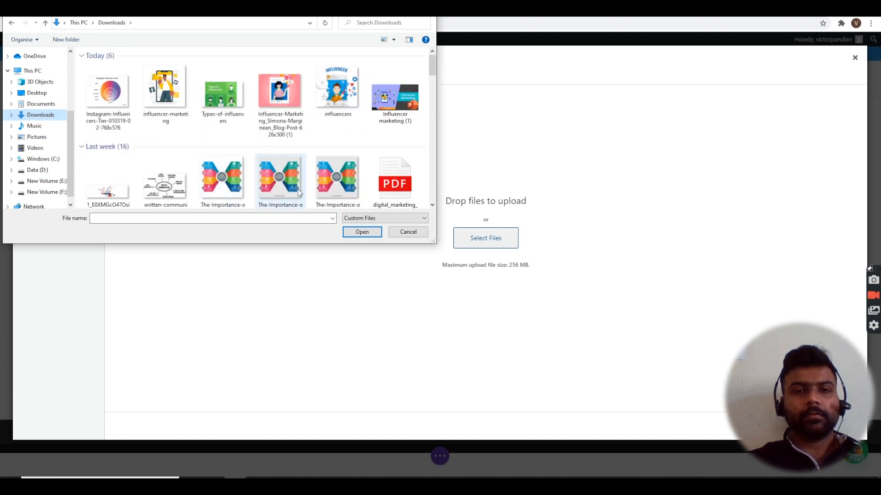
scroll(333, 135, down, 3)
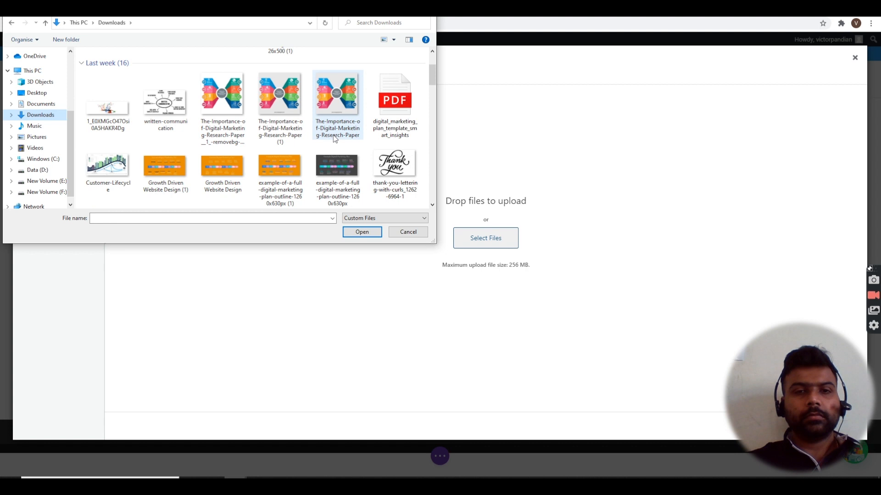
double_click(409, 175)
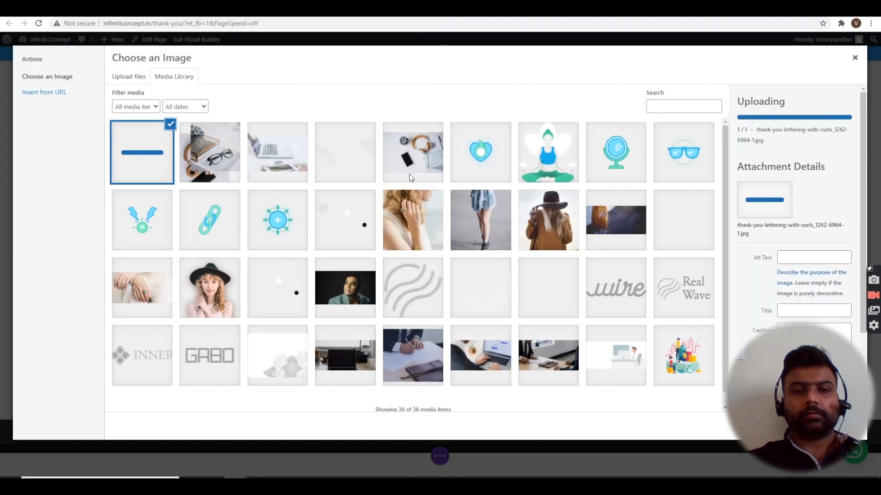
mouse_move(842, 418)
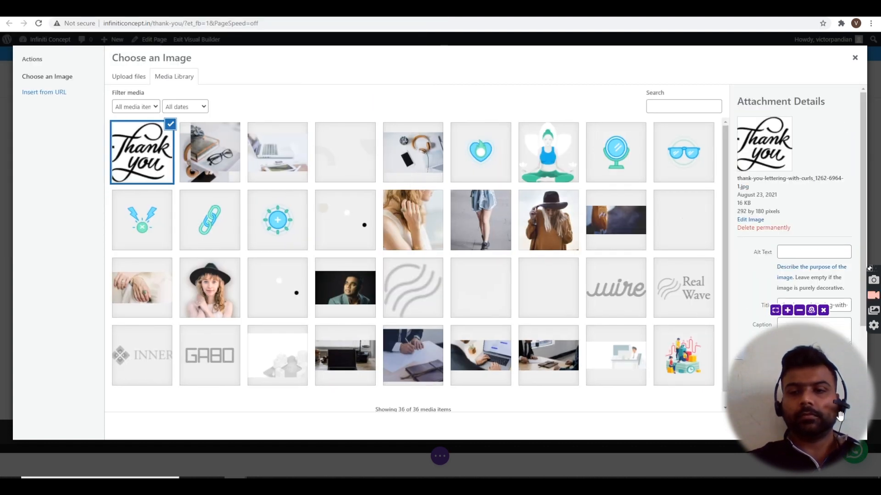
drag(851, 427, 814, 411)
click(842, 430)
- Set the image's alignment to center and save the Image module
mouse_move(775, 408)
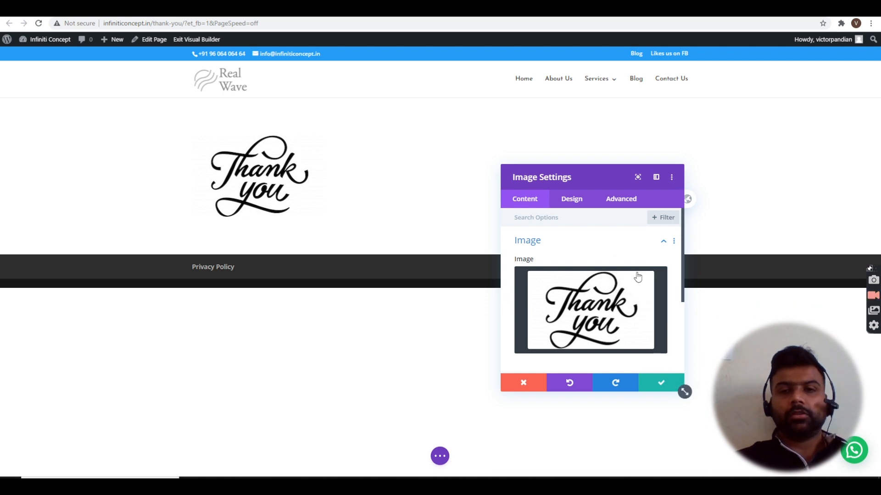
click(570, 197)
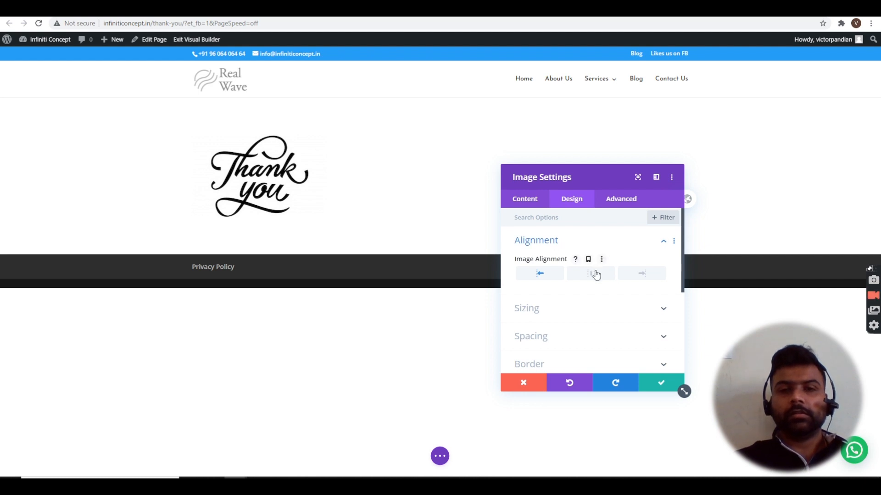
click(592, 273)
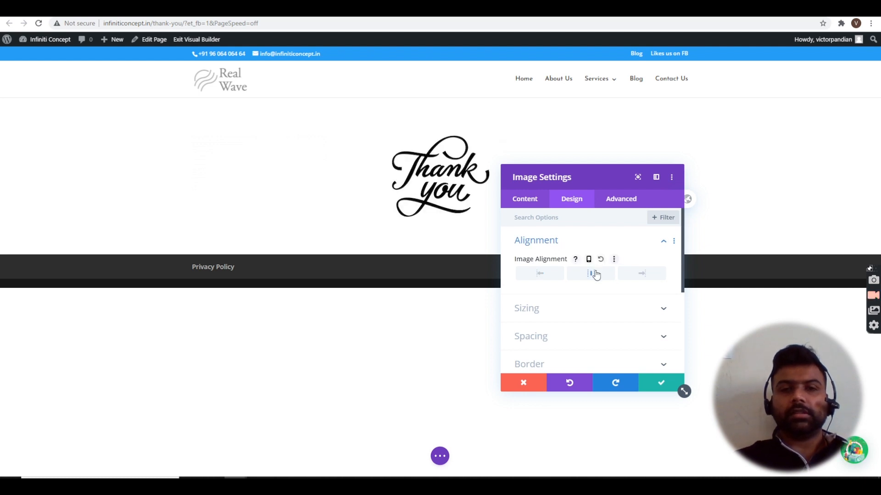
click(663, 382)
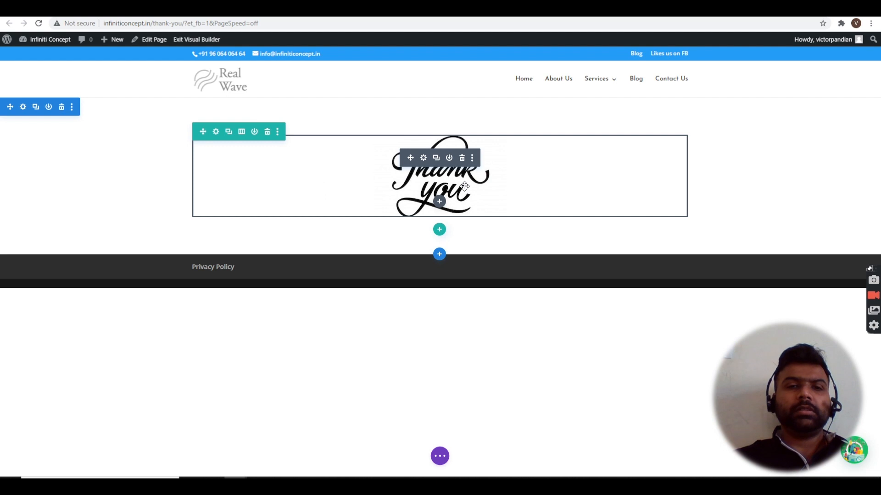
mouse_move(432, 168)
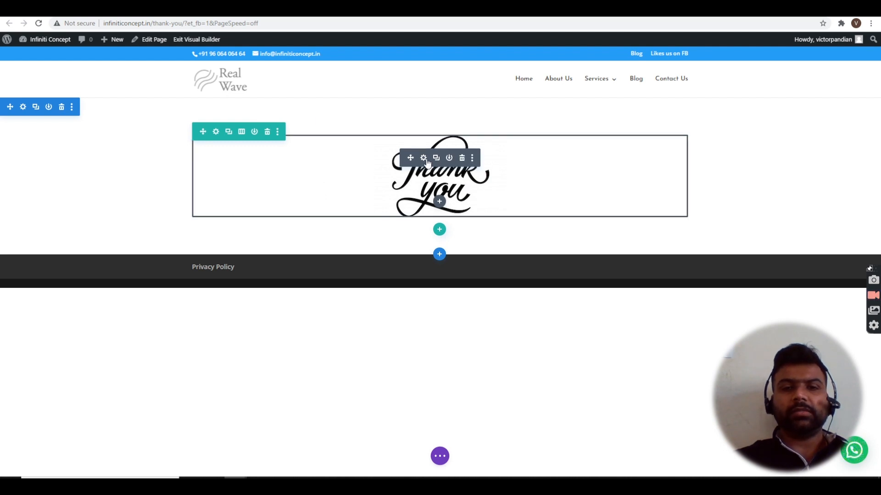
click(424, 159)
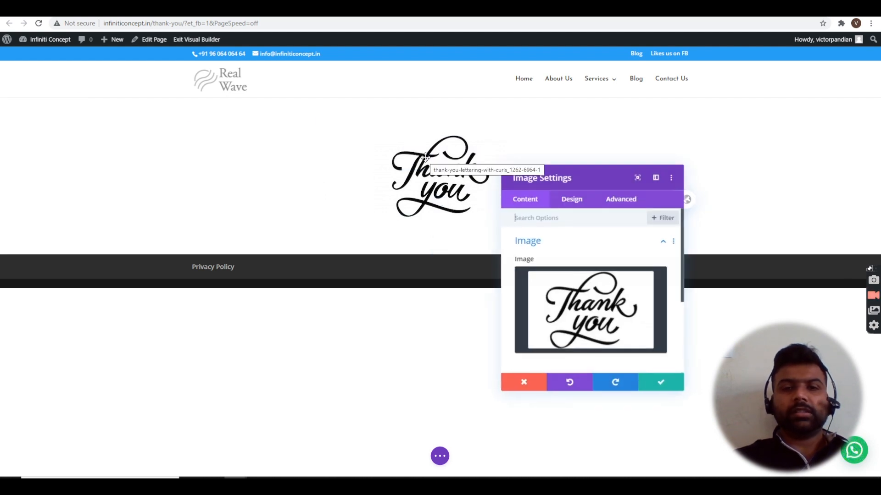
click(523, 384)
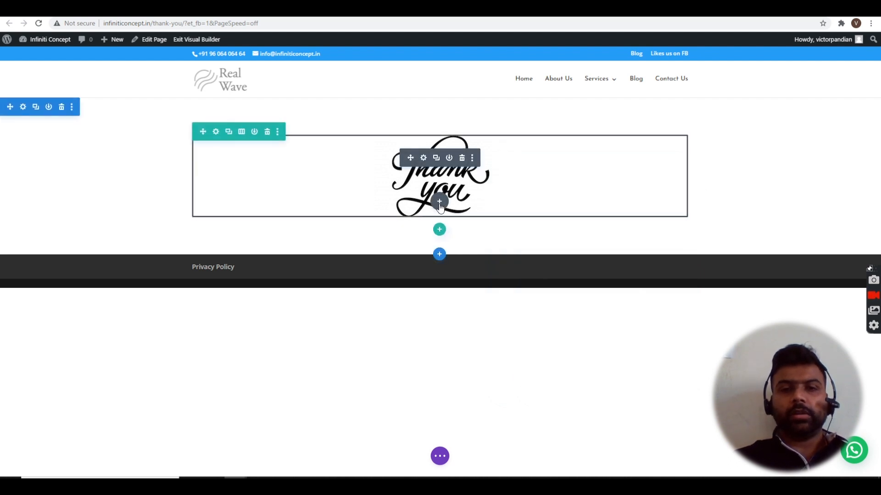
click(439, 202)
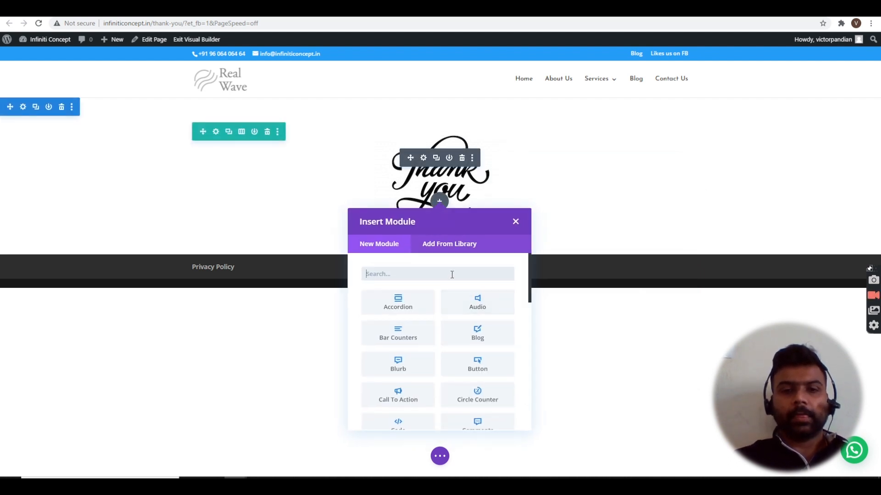
- Add a centred Text module reading 'Thank you for submitting the form, we will get intouch soon'
text(text)
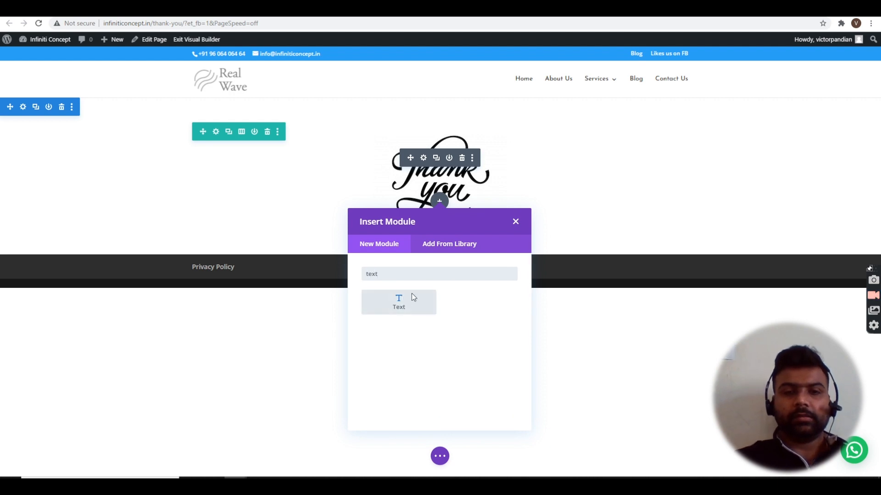
click(404, 306)
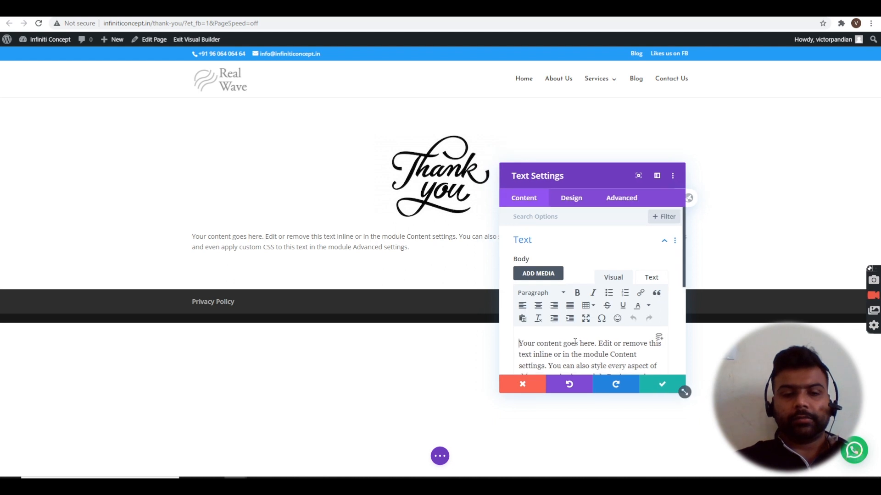
key(ctrl+a)
text(Th)
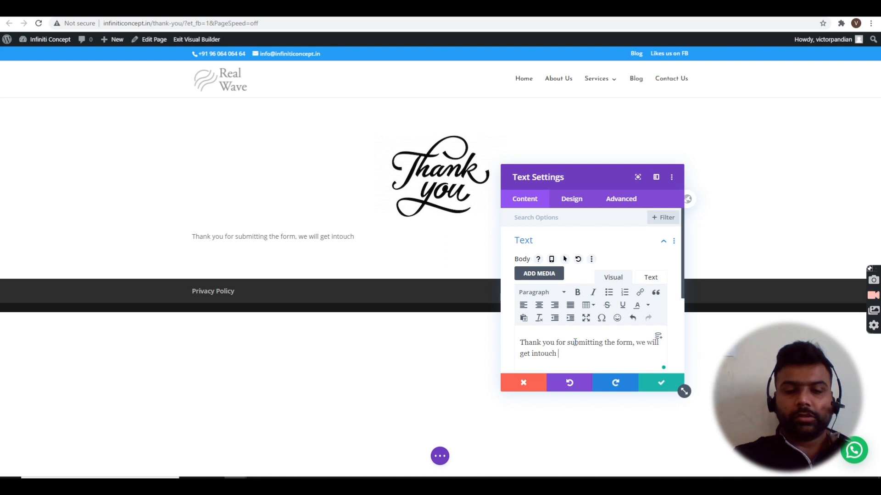
key(ctrl+a)
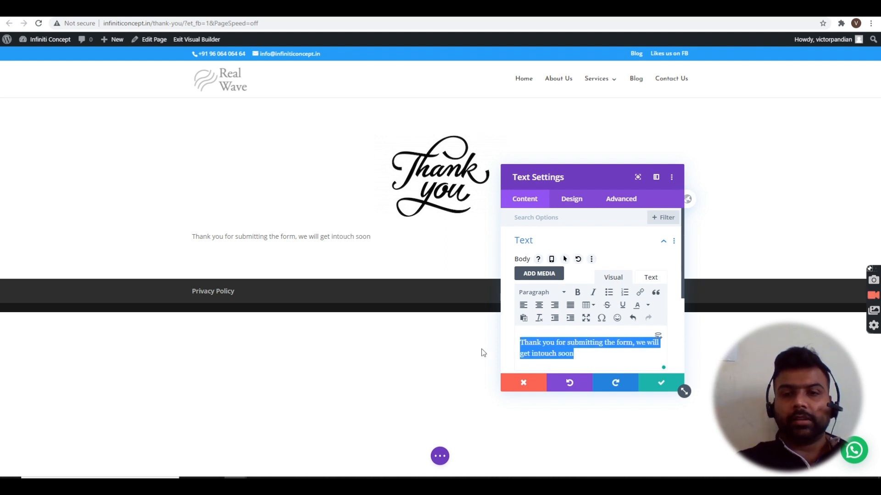
click(539, 306)
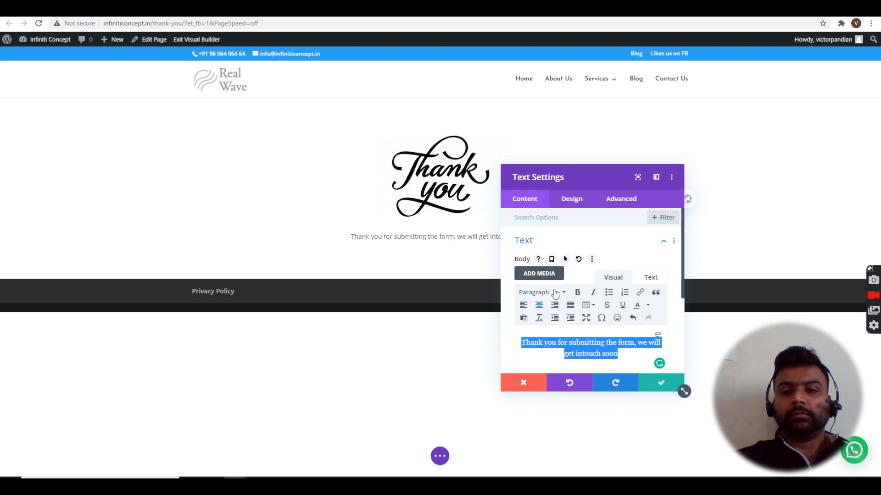
- Format the message as Heading 1 with Asap Condensed heading font and save the module
click(555, 293)
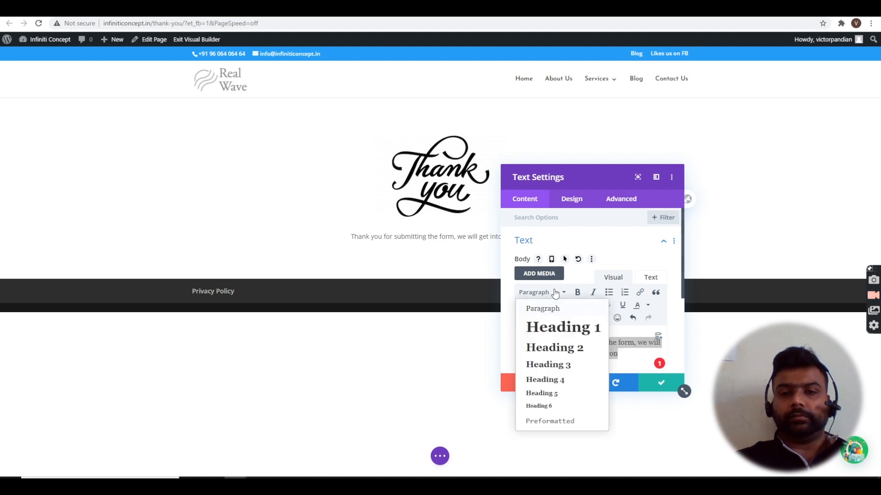
click(560, 336)
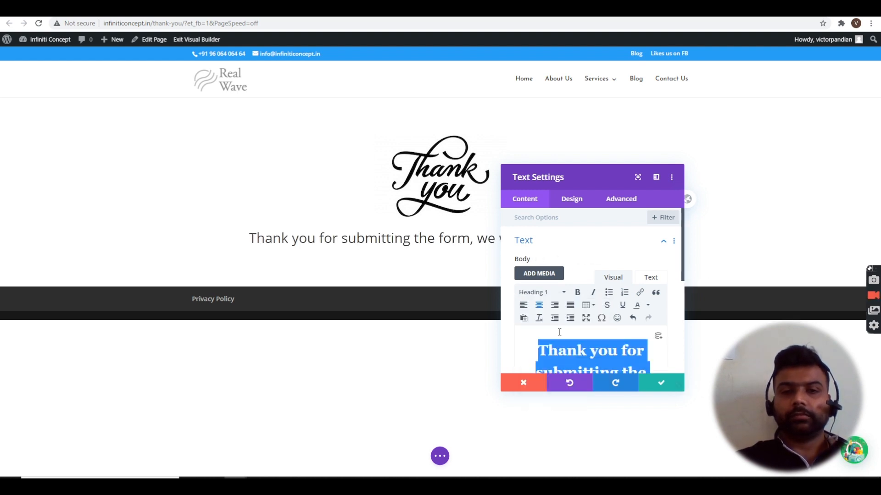
click(572, 201)
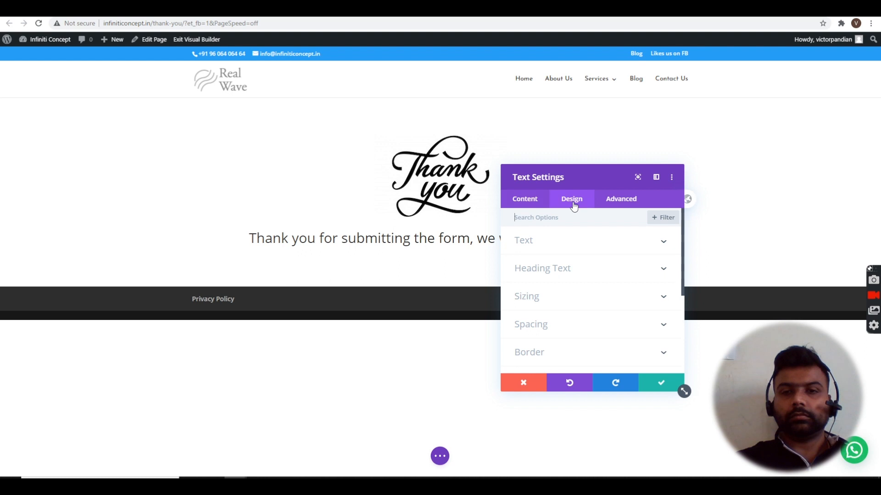
click(579, 274)
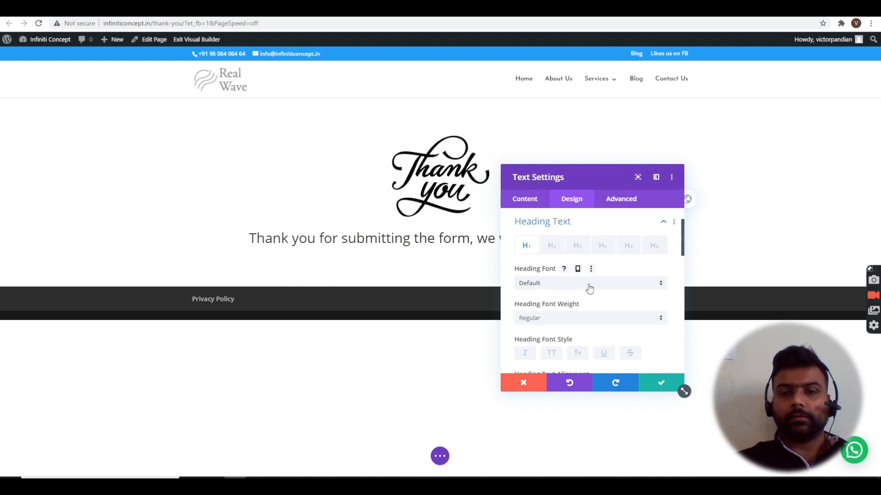
click(590, 283)
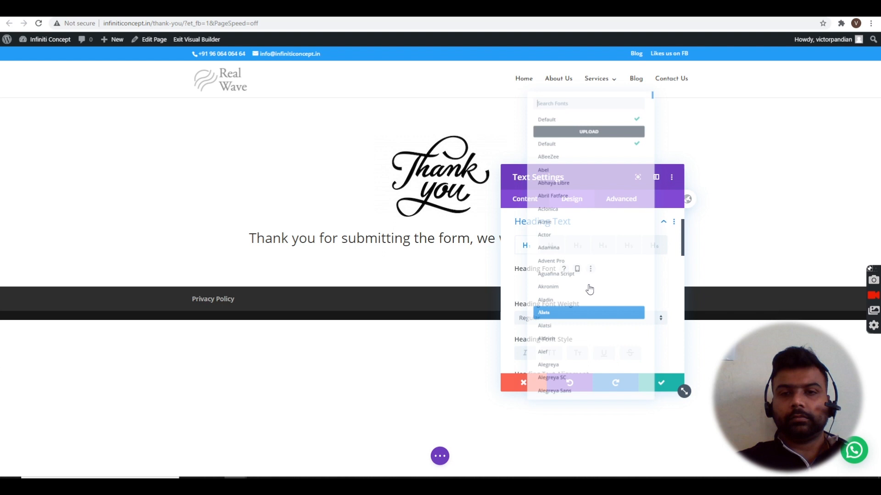
scroll(590, 288, down, 15)
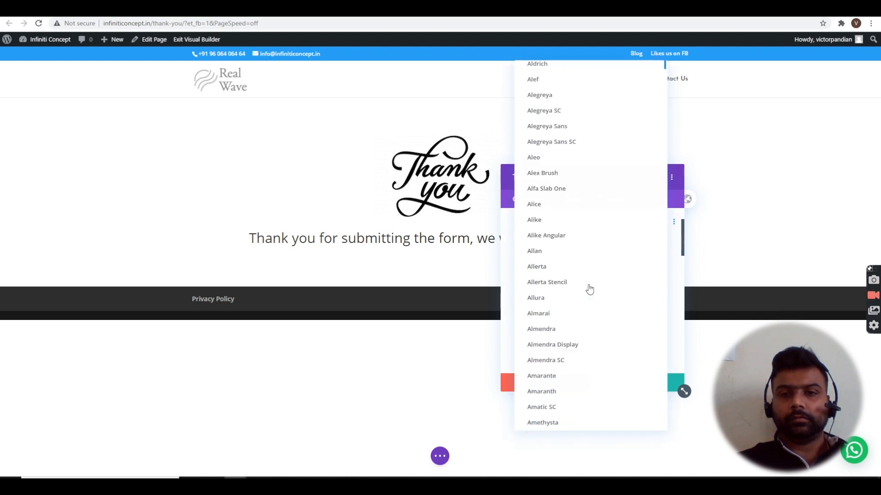
scroll(590, 288, down, 3)
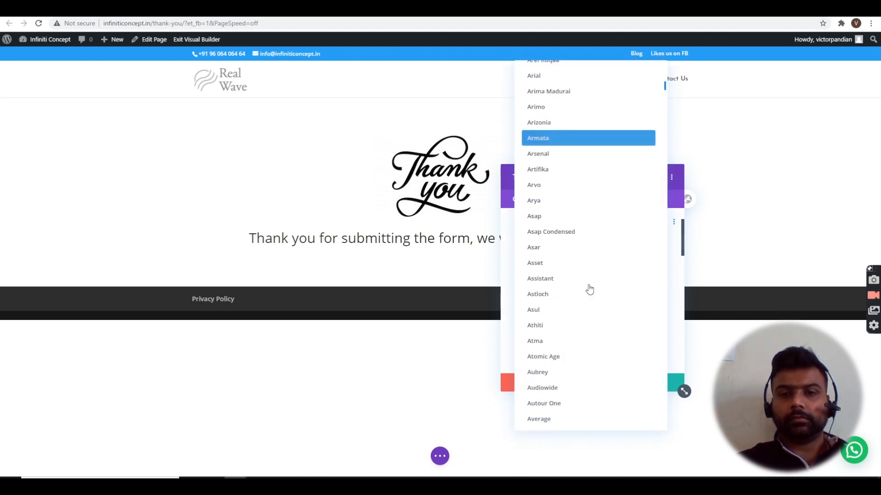
click(563, 225)
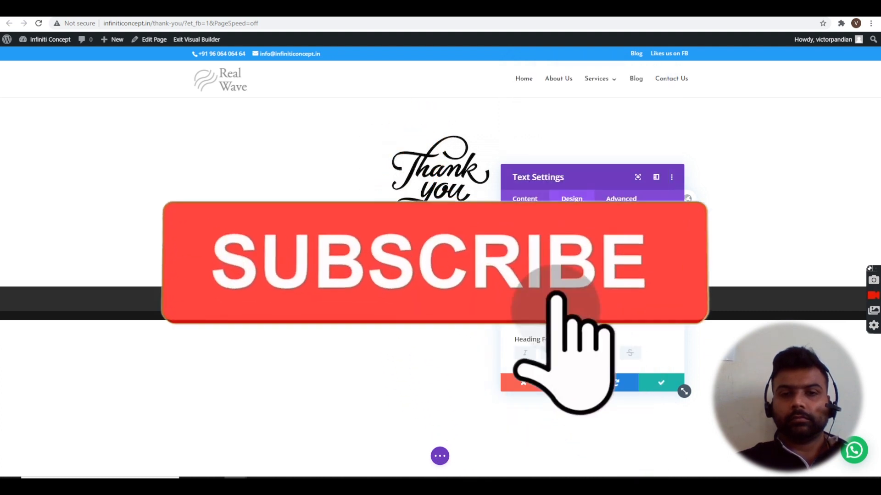
click(658, 384)
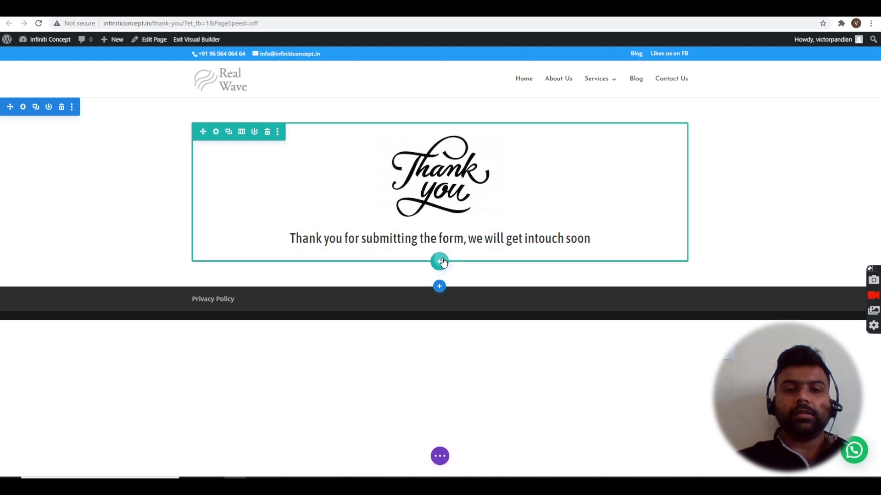
- Add a one-column row below the message containing a Button module
click(442, 262)
click(398, 130)
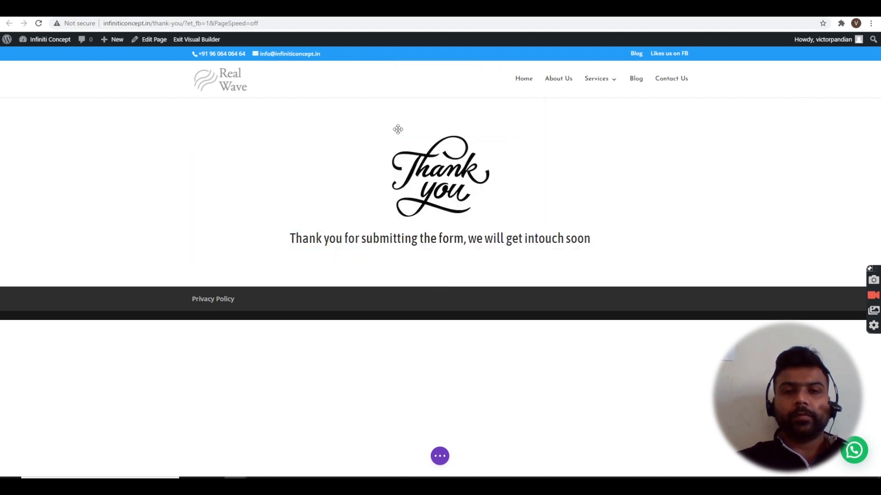
text(button)
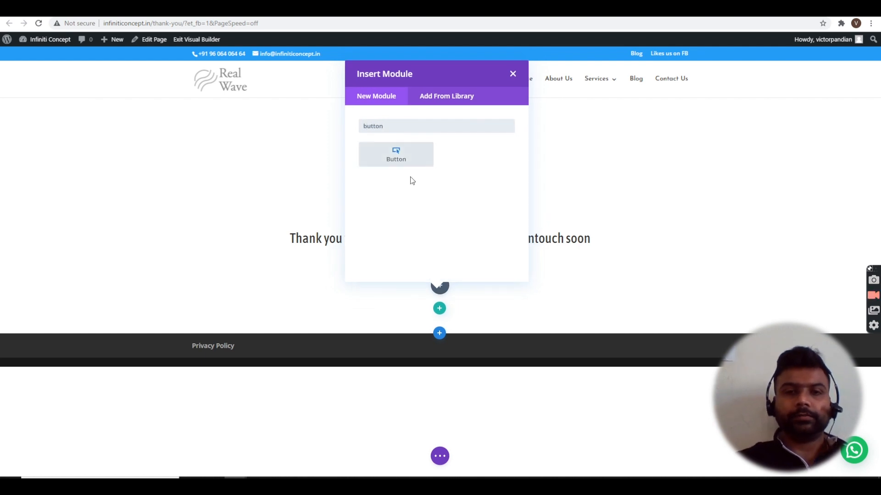
click(407, 160)
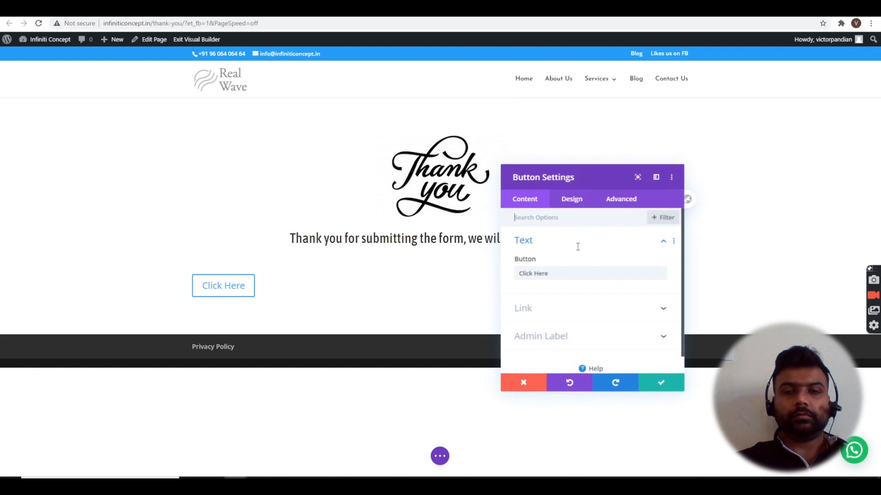
- Enable custom button styles with white text and a red background
click(572, 200)
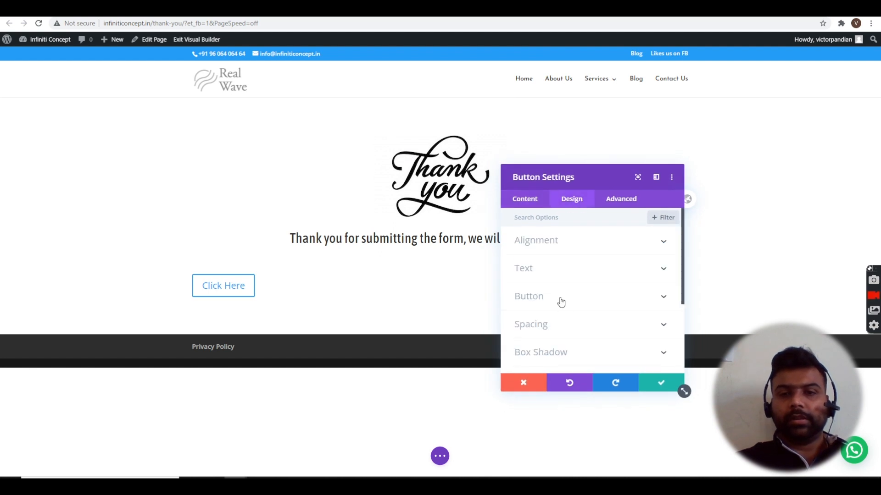
click(561, 302)
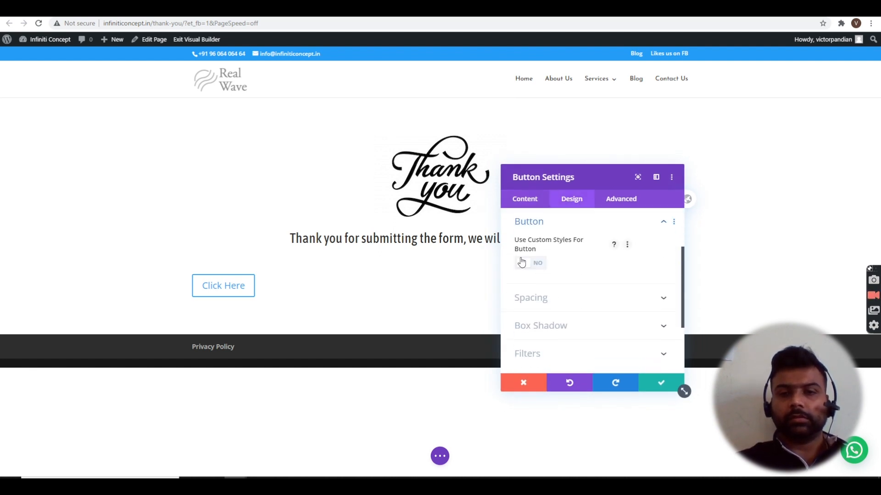
click(537, 268)
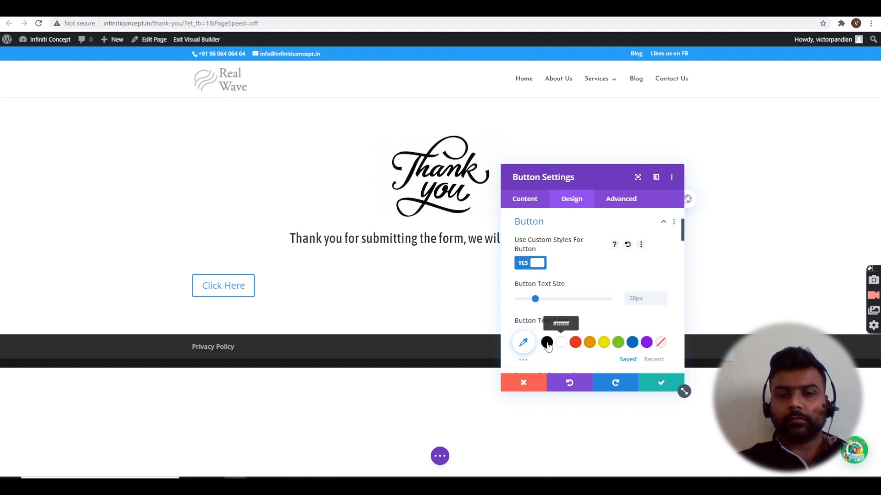
click(576, 344)
scroll(633, 322, down, 2)
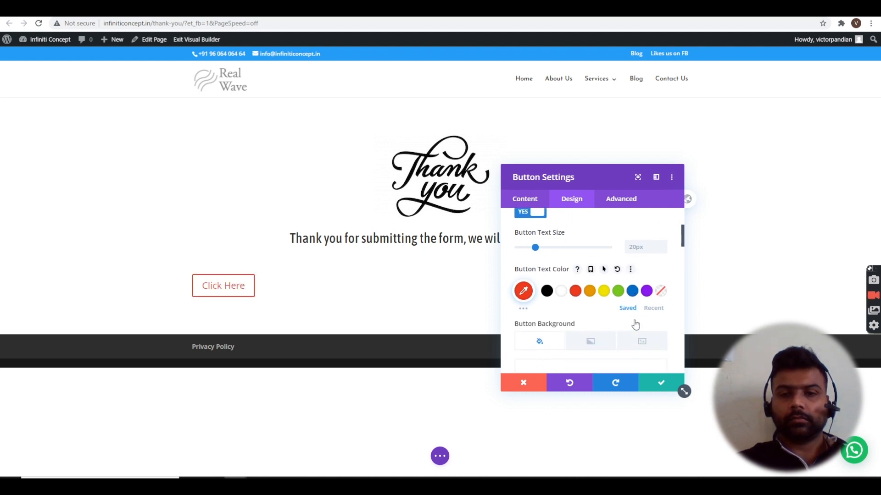
scroll(636, 324, down, 4)
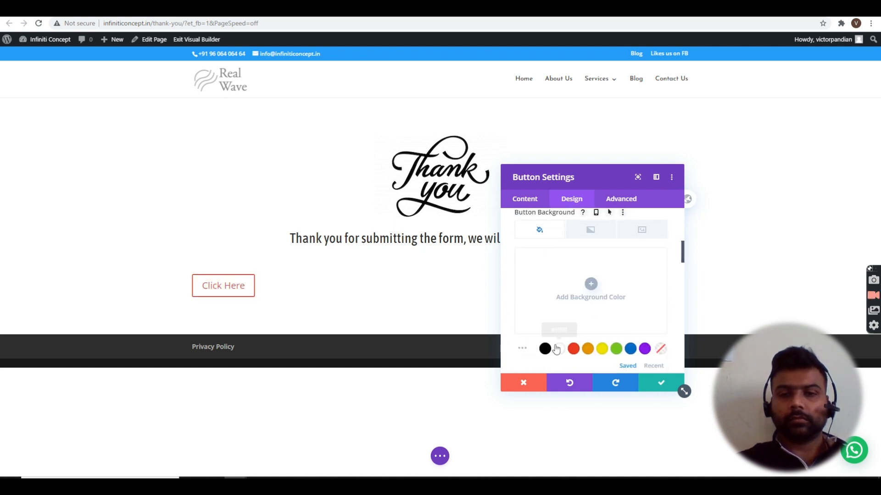
click(618, 288)
scroll(617, 288, down, 2)
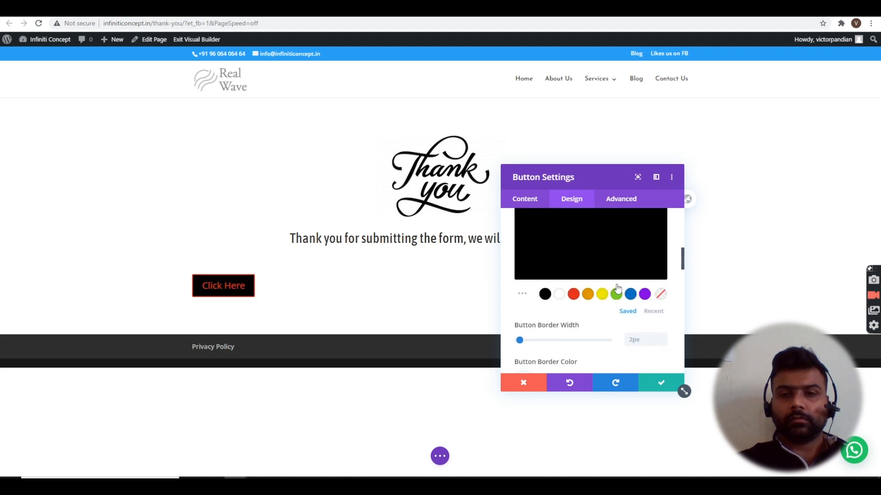
scroll(618, 288, down, 2)
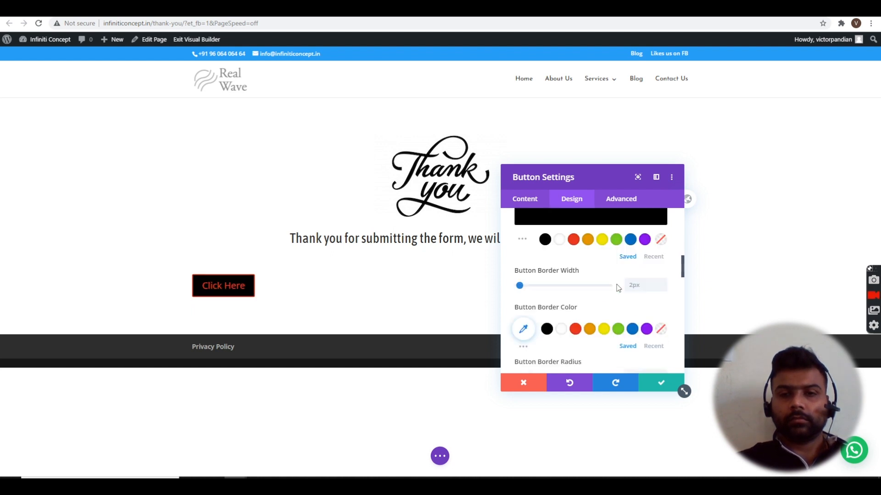
scroll(617, 288, up, 1)
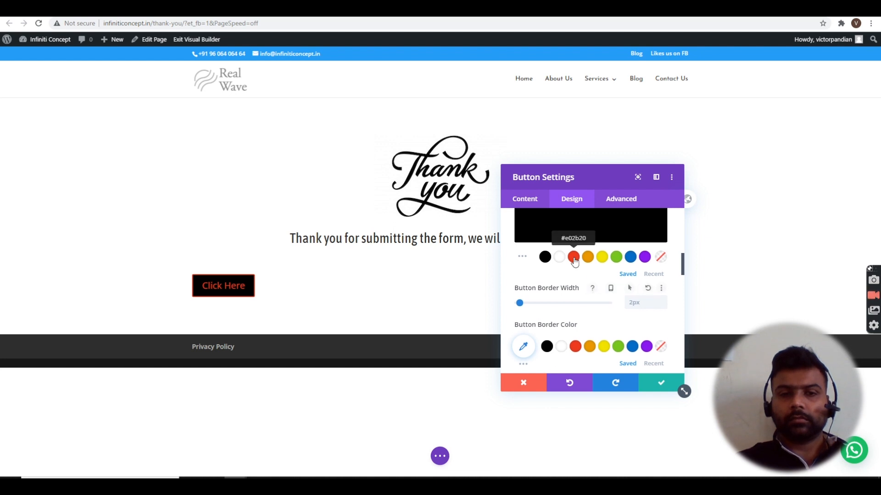
scroll(593, 242, up, 3)
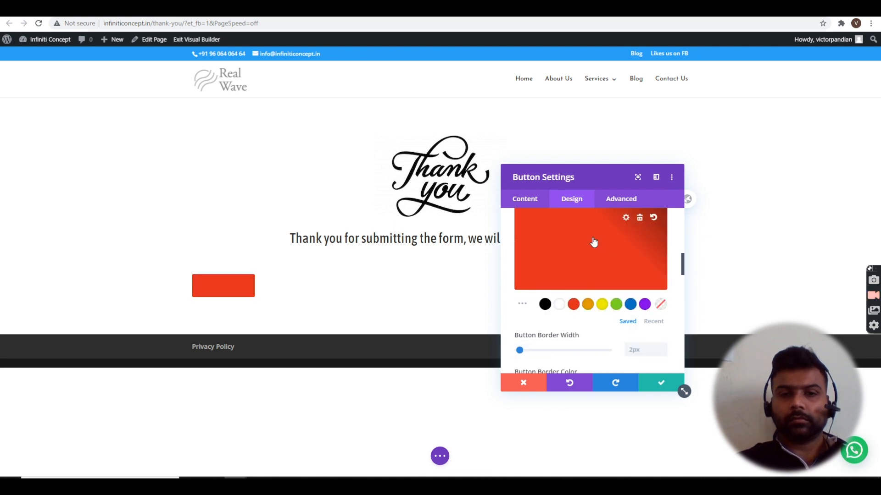
scroll(593, 241, down, 2)
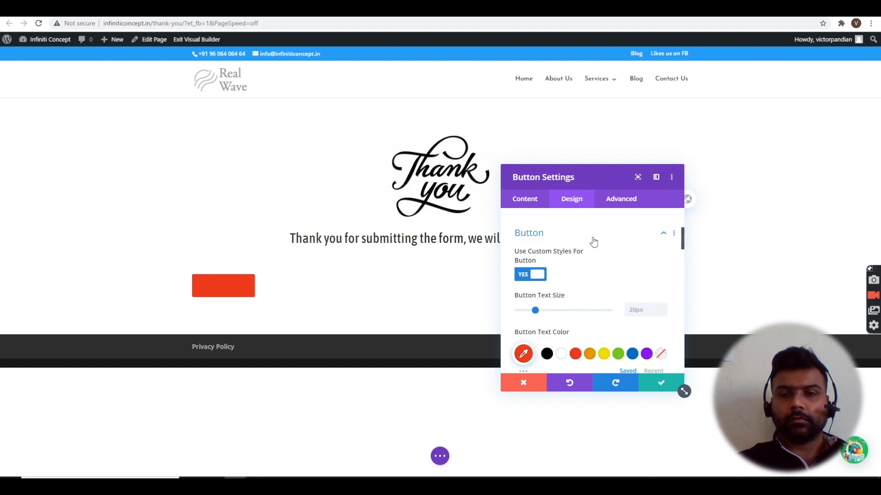
click(562, 355)
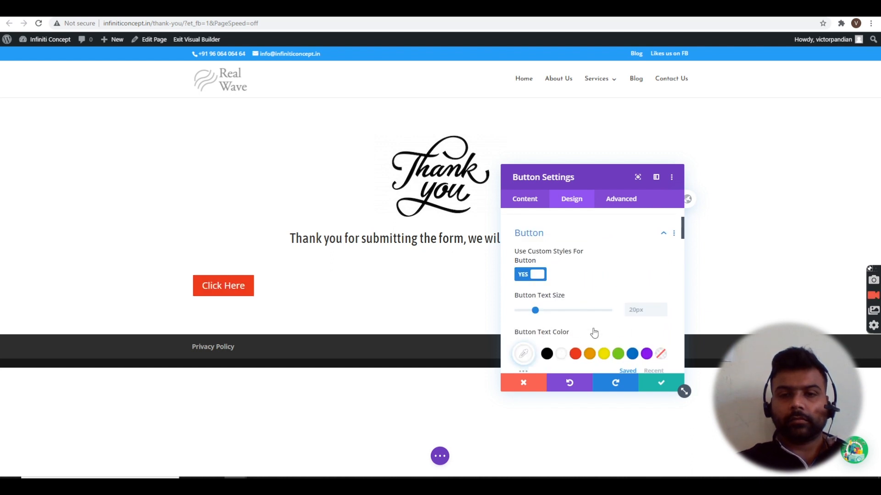
- Give the button a right-pointing triangle icon and centre-align it
scroll(595, 332, down, 1)
scroll(585, 255, down, 5)
scroll(586, 254, down, 5)
scroll(585, 254, down, 2)
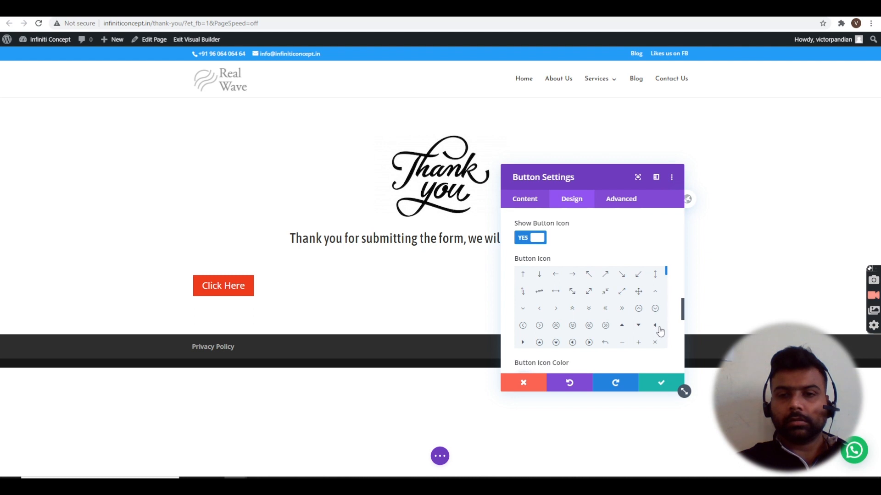
click(523, 343)
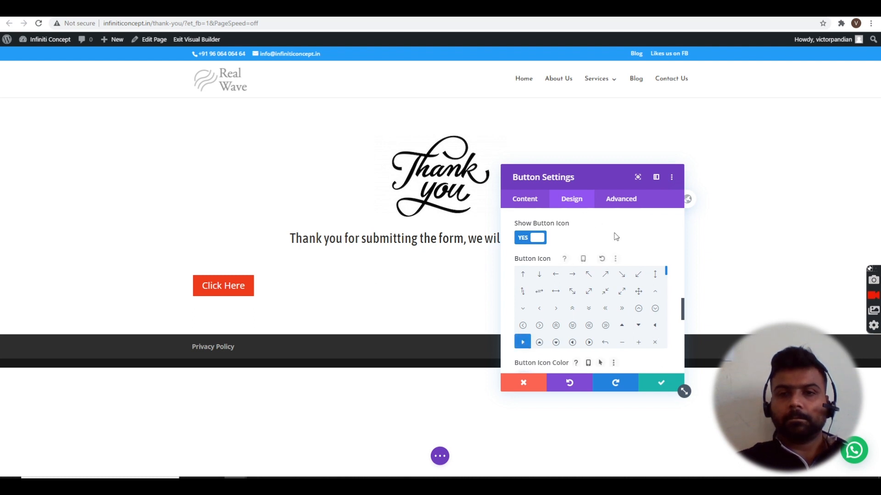
scroll(616, 237, up, 10)
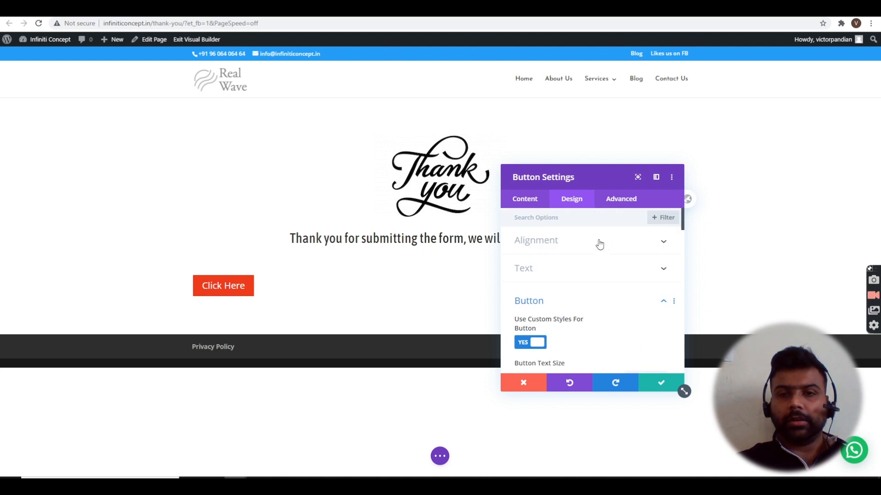
click(599, 244)
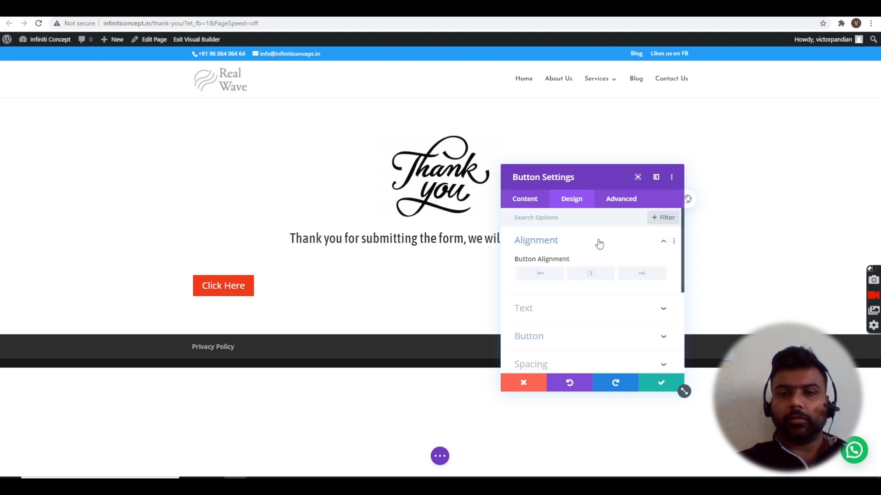
click(593, 275)
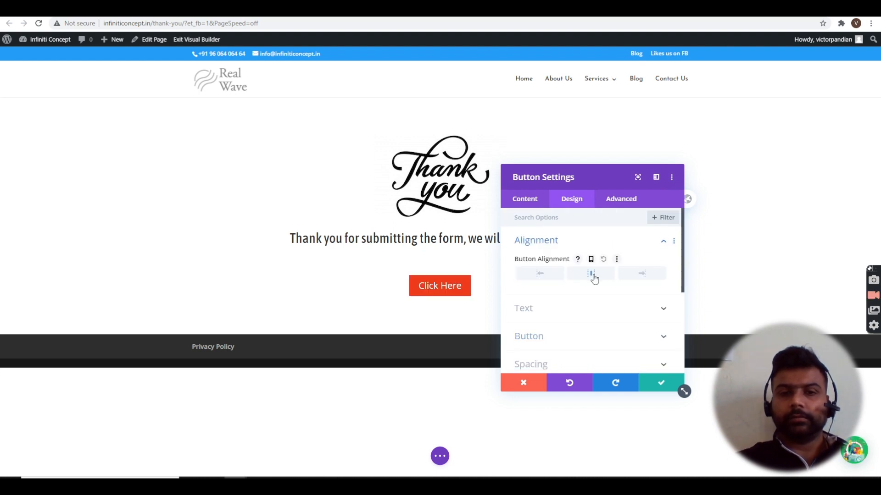
- Change the button text from Click Here to Learn More
click(530, 200)
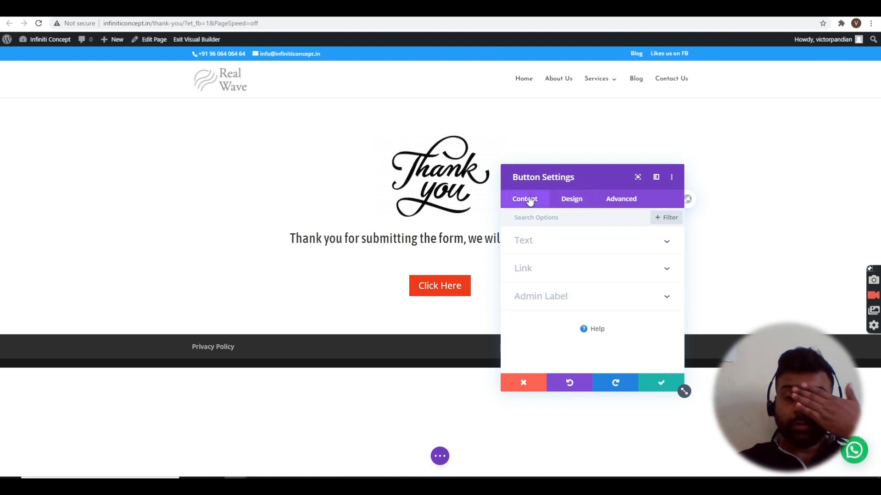
click(558, 250)
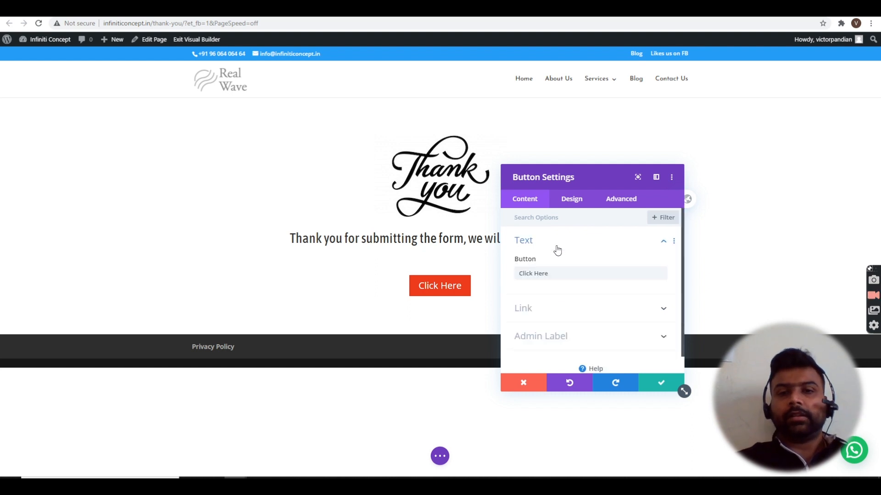
triple_click(567, 273)
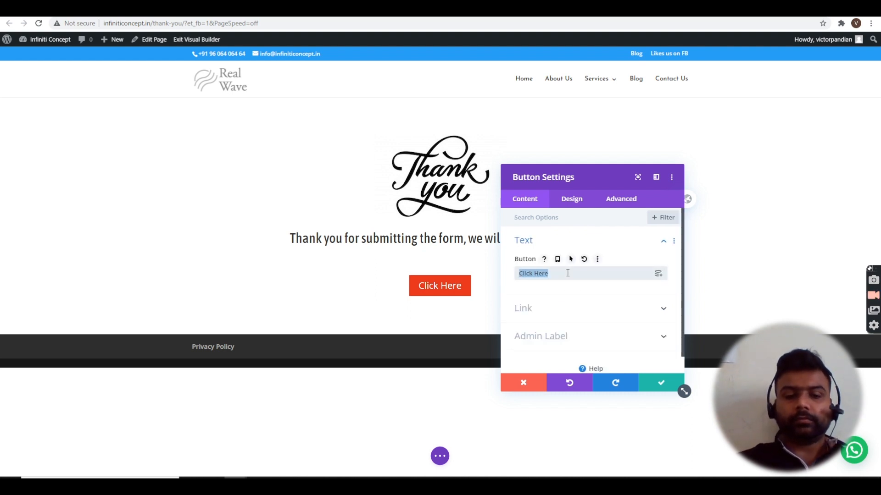
text(Learn )
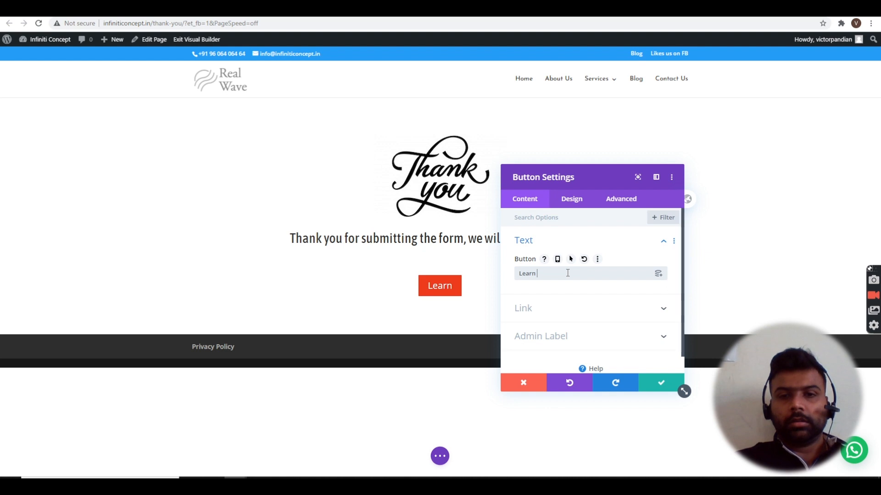
text(More)
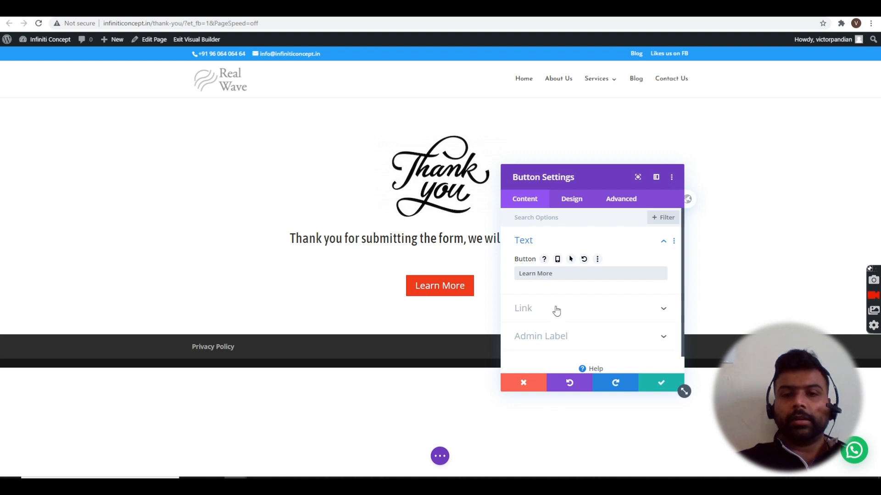
- Set the button's Link URL to the Blog page address and save the button
click(556, 312)
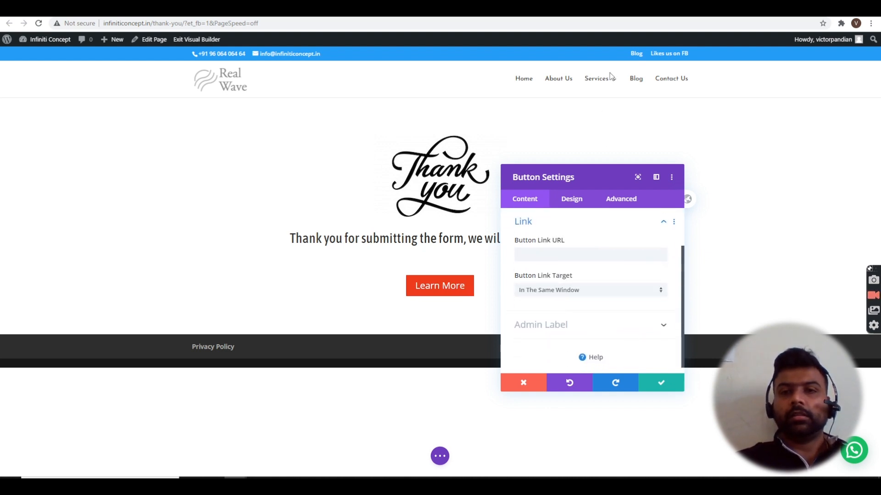
right_click(640, 82)
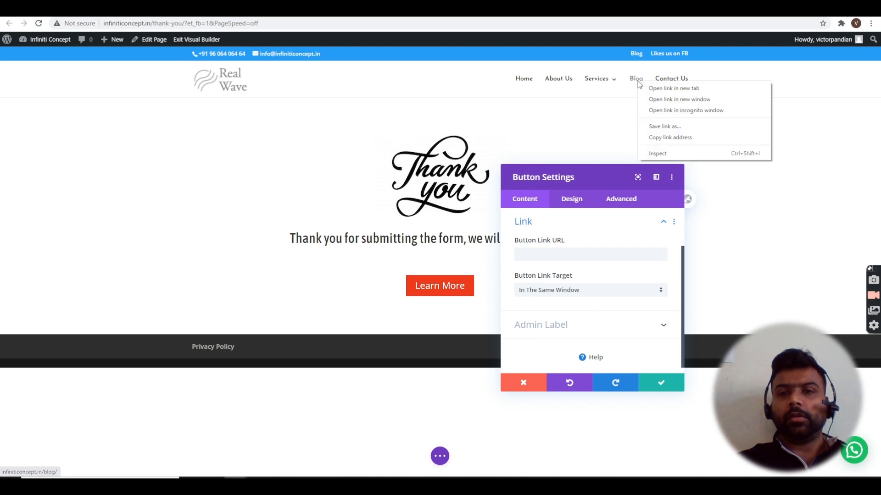
click(670, 137)
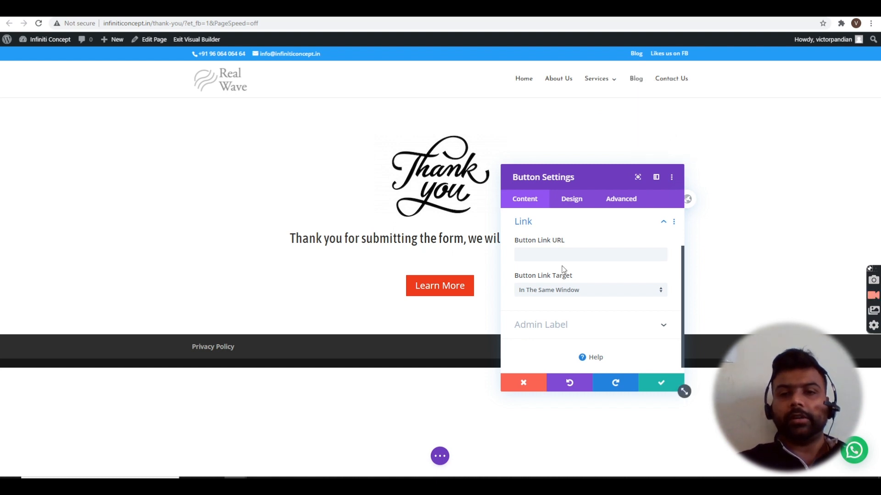
key(ctrl+v)
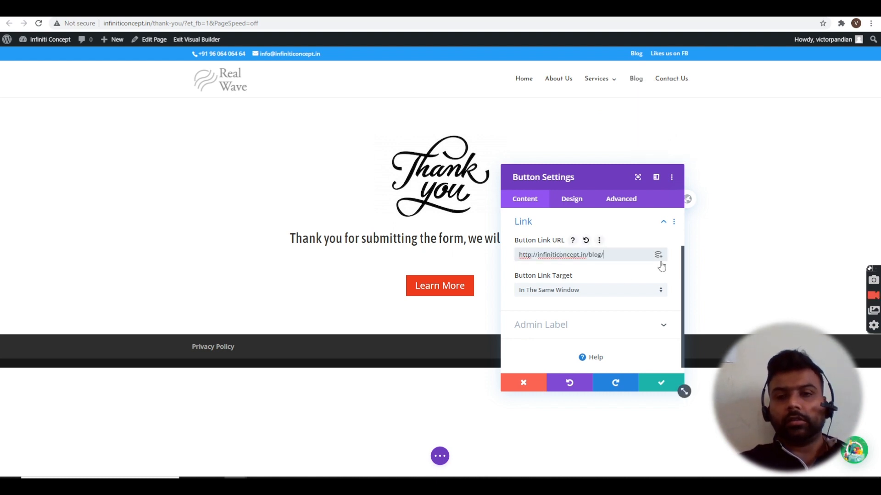
click(651, 381)
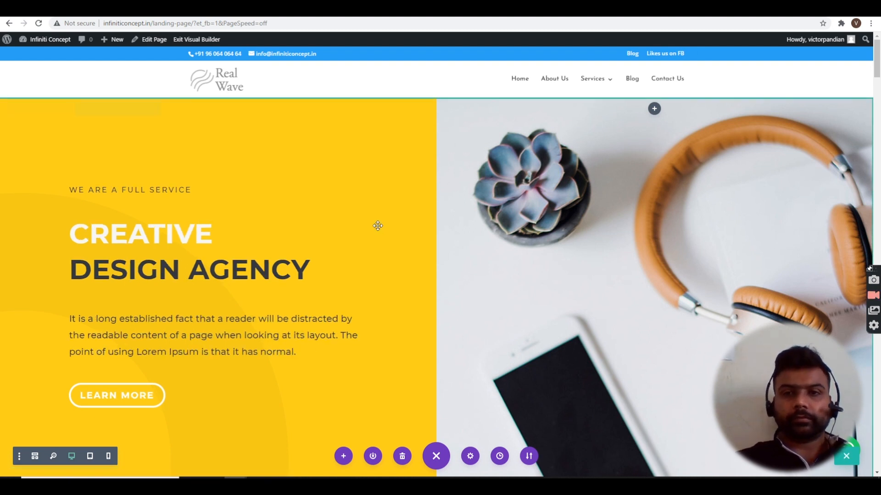
- Scroll from the hero down to the Say Hello contact form near the footer
scroll(378, 225, down, 2)
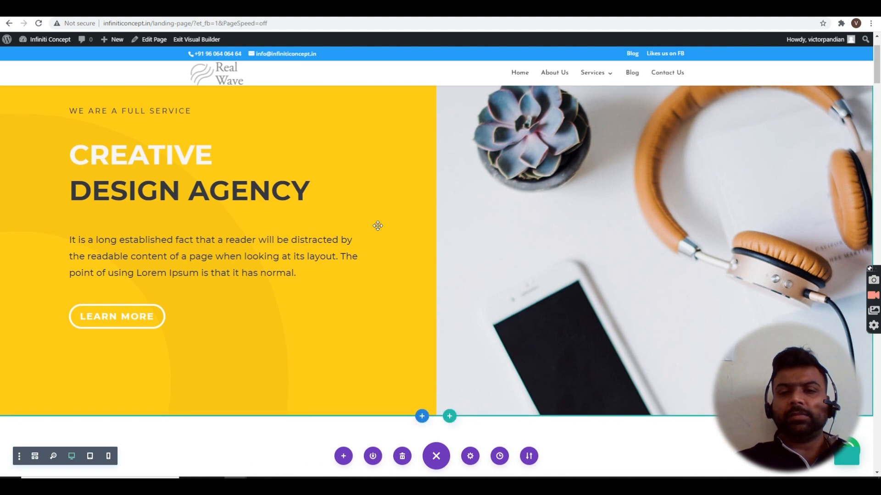
scroll(378, 226, up, 2)
scroll(378, 225, down, 8)
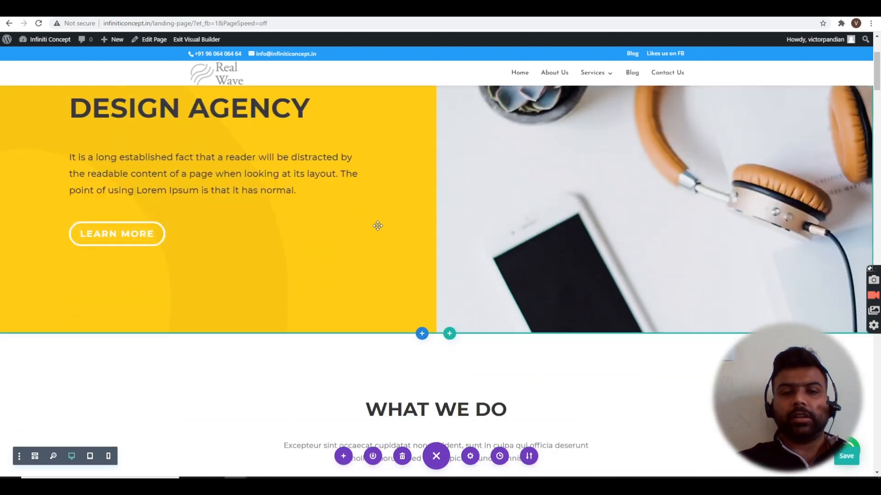
scroll(378, 226, down, 15)
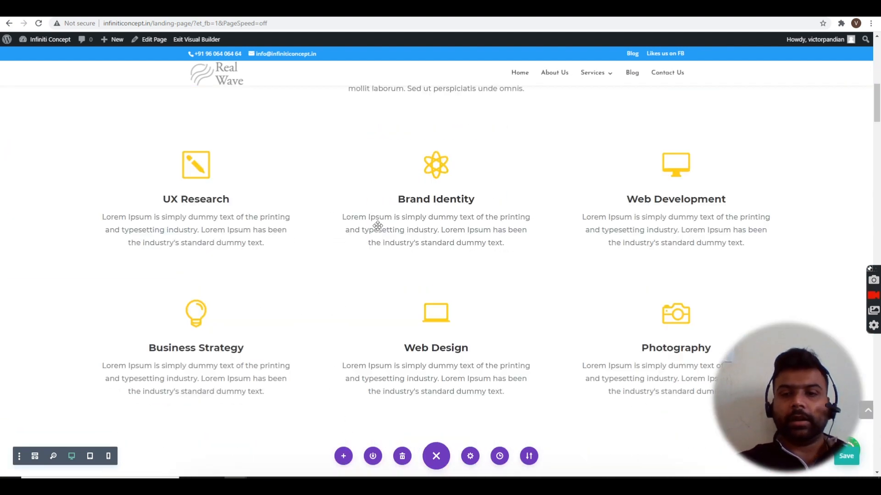
scroll(378, 230, down, 3)
scroll(378, 227, up, 15)
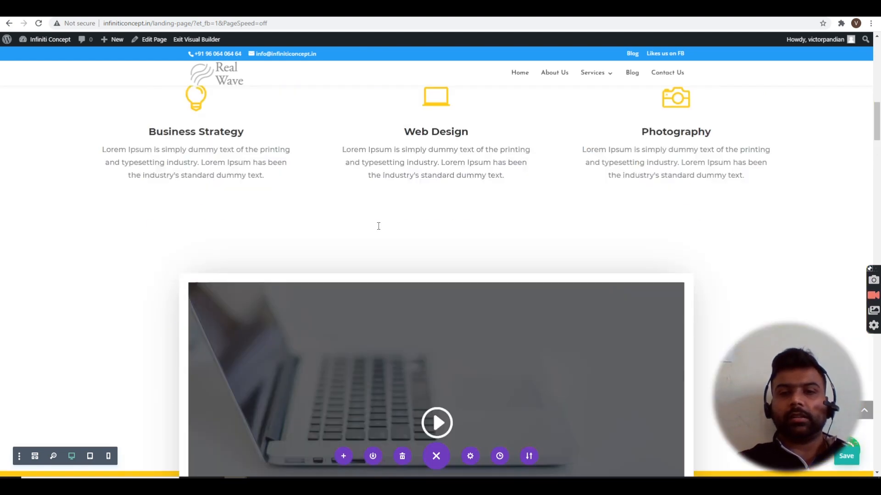
scroll(378, 225, up, 10)
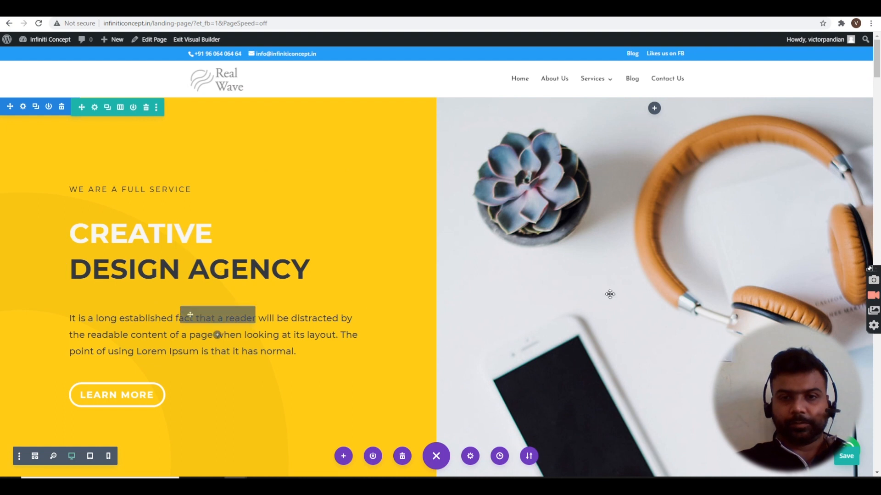
scroll(620, 300, down, 1)
scroll(621, 300, down, 6)
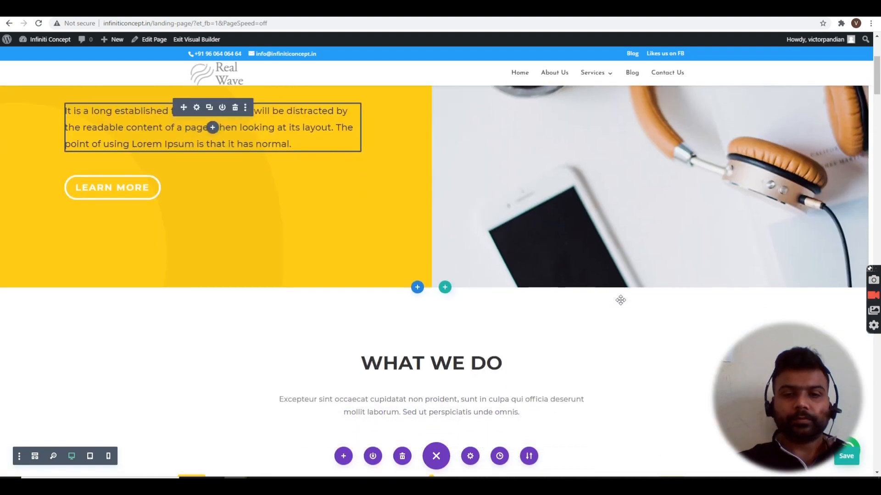
scroll(620, 300, down, 6)
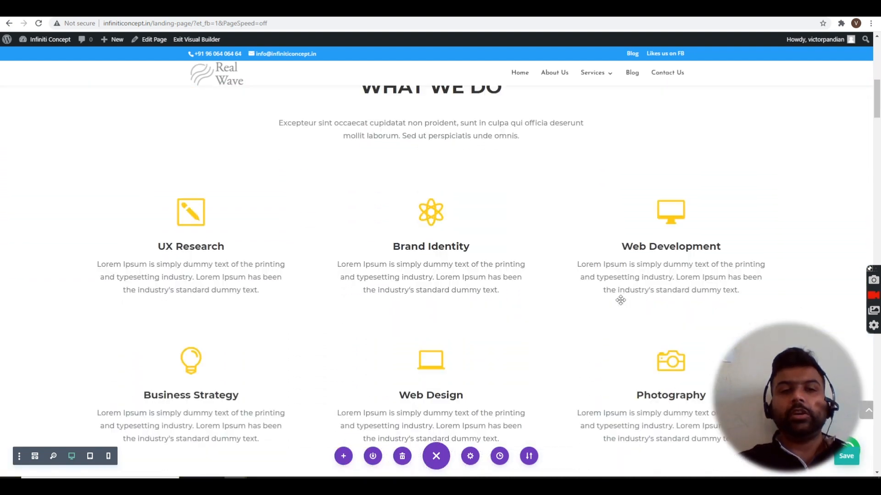
scroll(620, 300, down, 10)
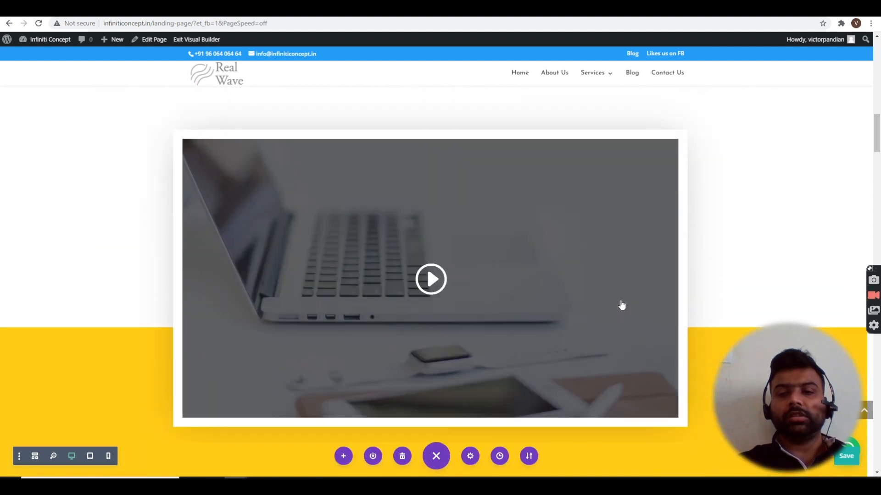
scroll(620, 300, down, 8)
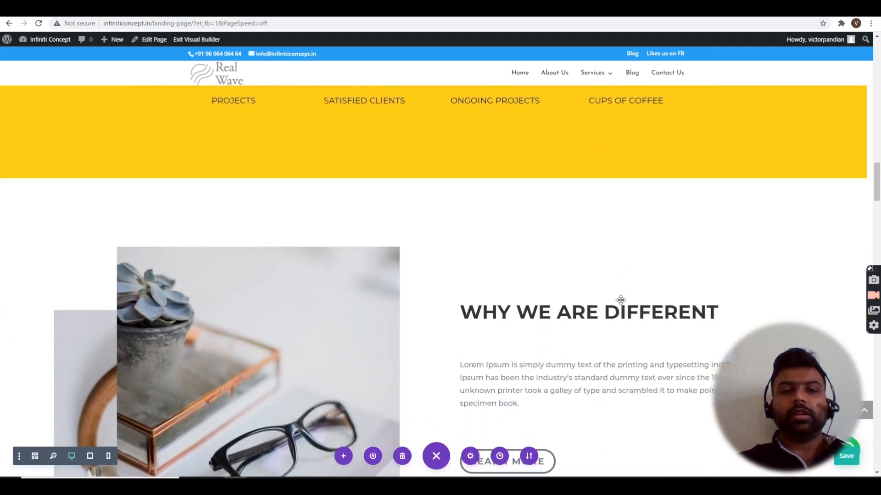
scroll(621, 300, down, 10)
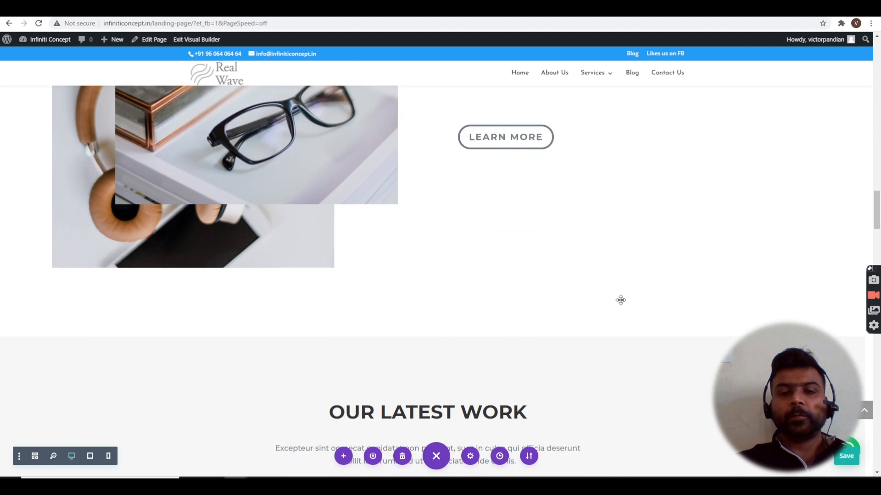
scroll(621, 303, down, 8)
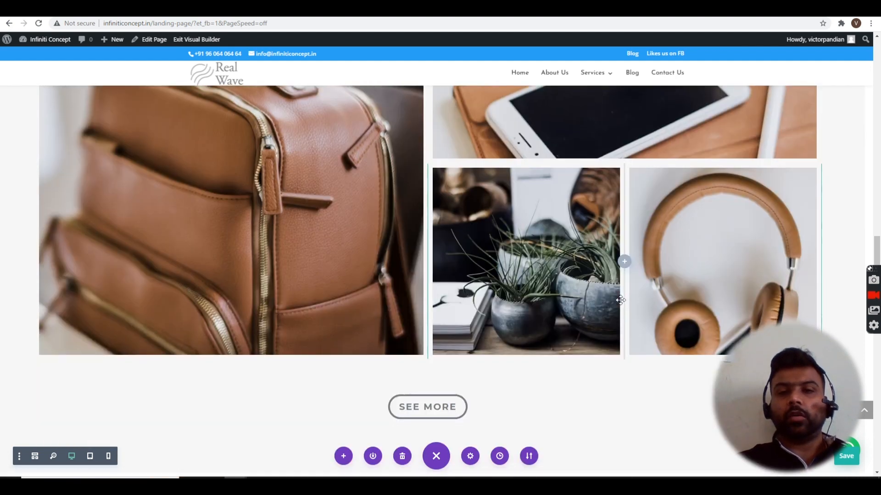
scroll(620, 300, down, 8)
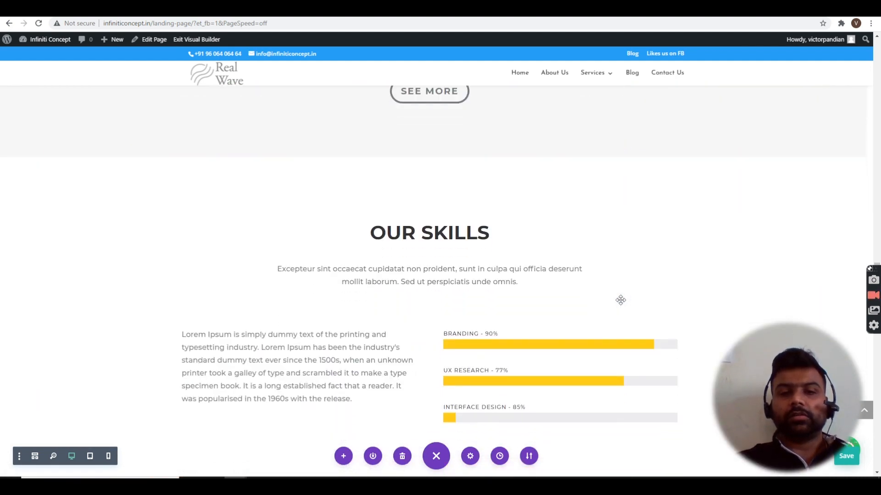
scroll(620, 300, down, 8)
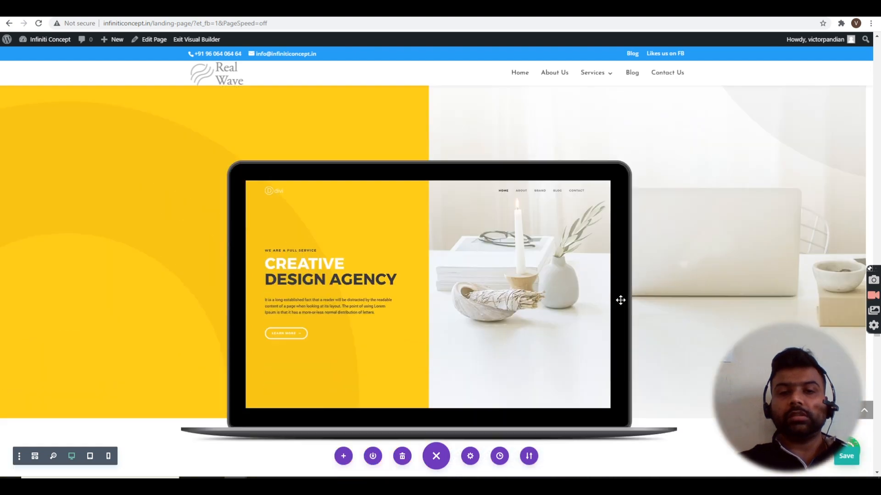
scroll(620, 300, down, 8)
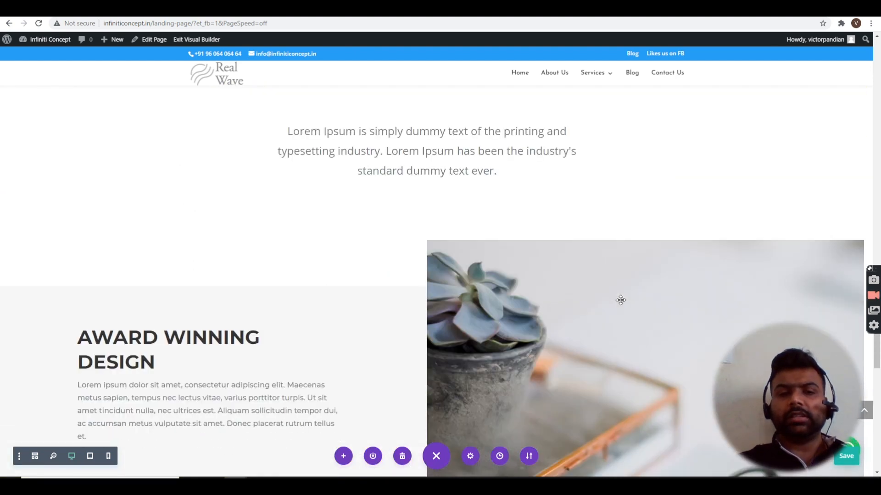
scroll(621, 300, down, 8)
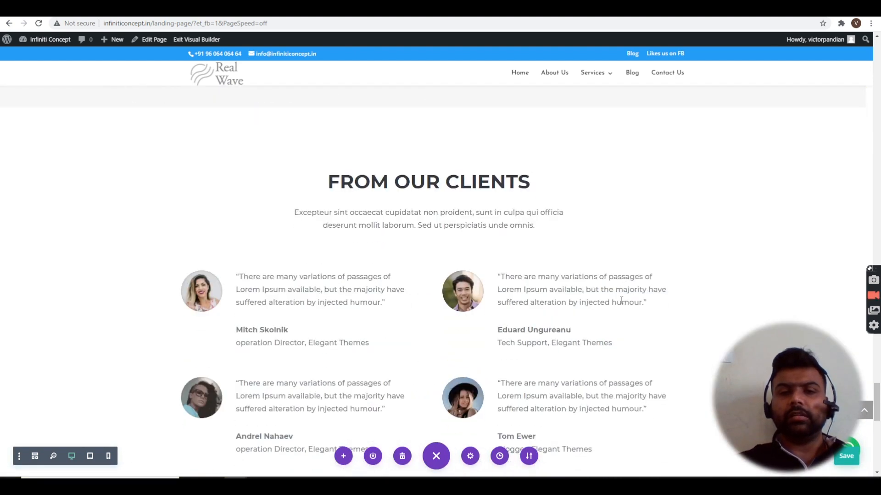
scroll(620, 300, down, 5)
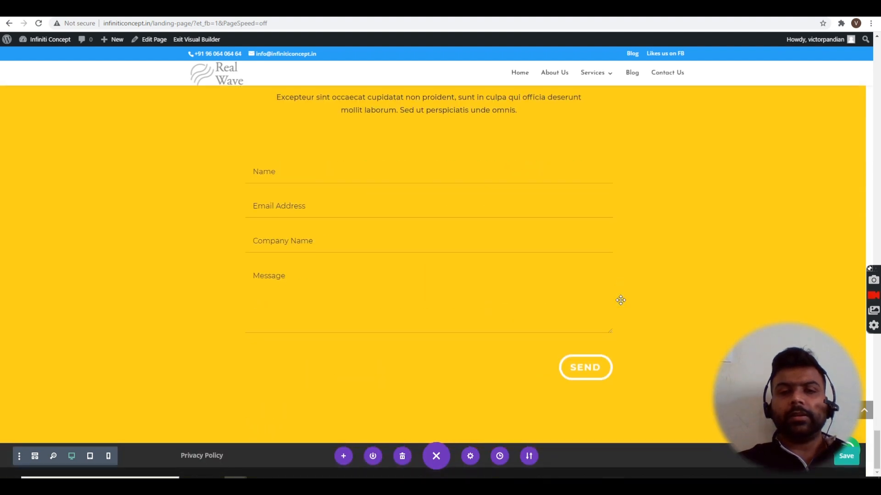
scroll(620, 300, up, 2)
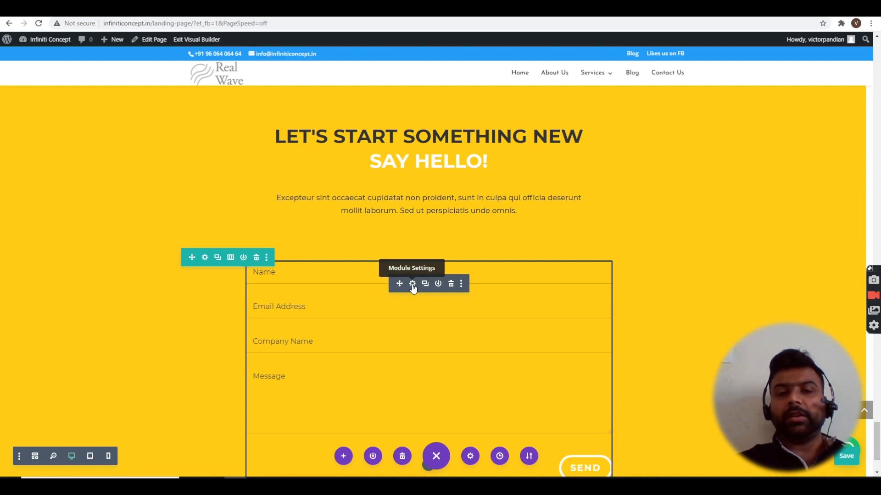
- Copy the bottom contact form module and paste it into the hero's right column
right_click(413, 287)
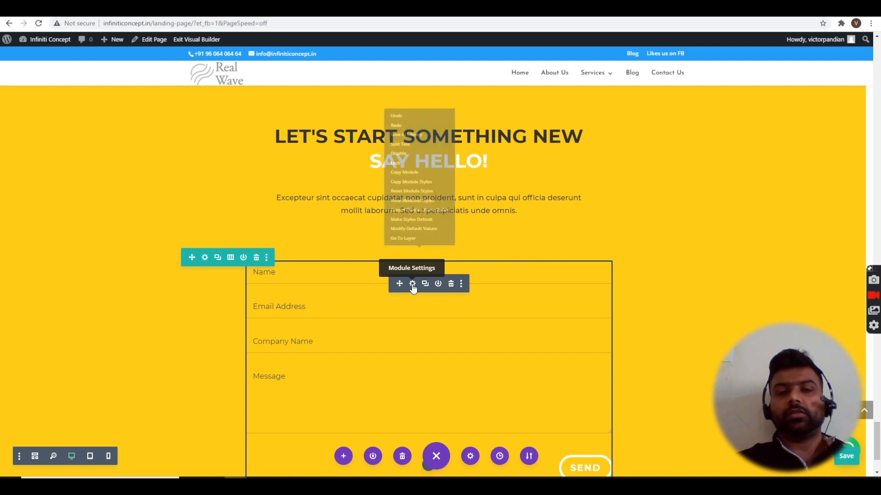
click(397, 170)
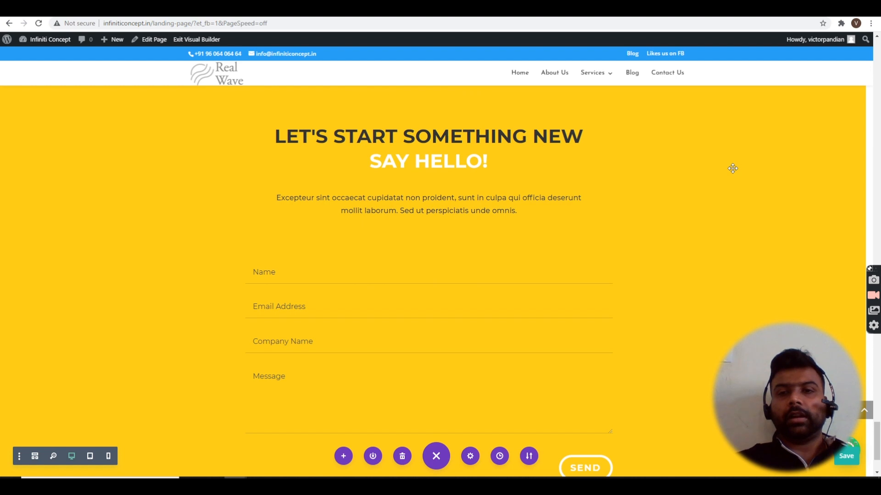
scroll(732, 168, up, 15)
scroll(733, 168, up, 20)
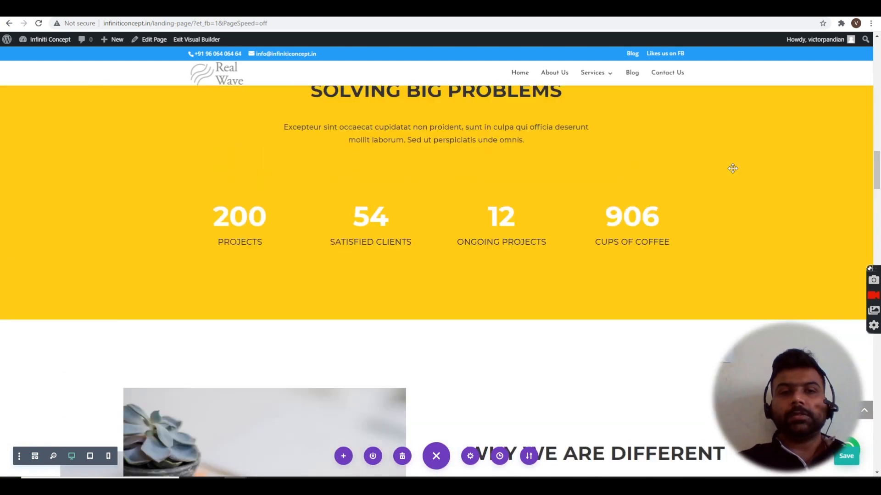
scroll(733, 168, up, 20)
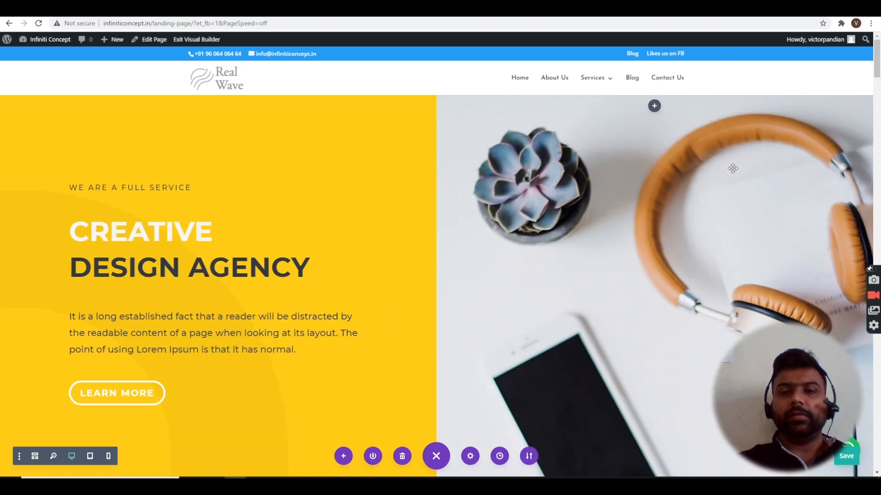
right_click(655, 110)
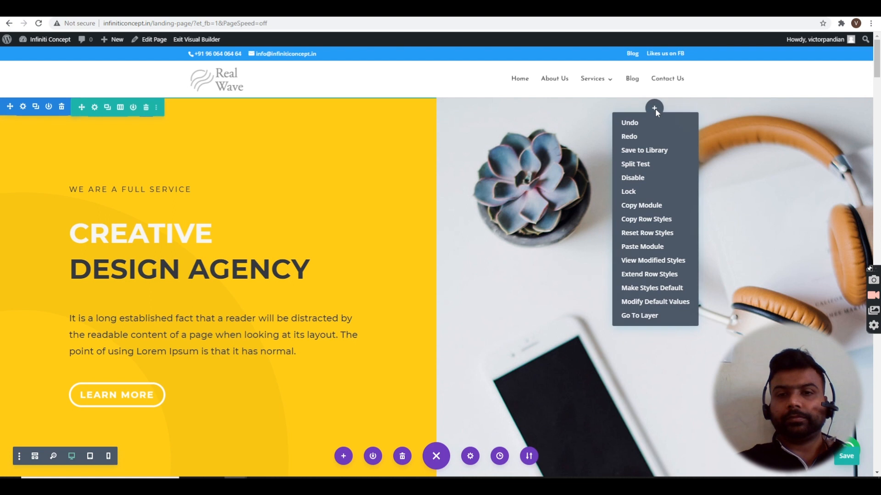
click(646, 249)
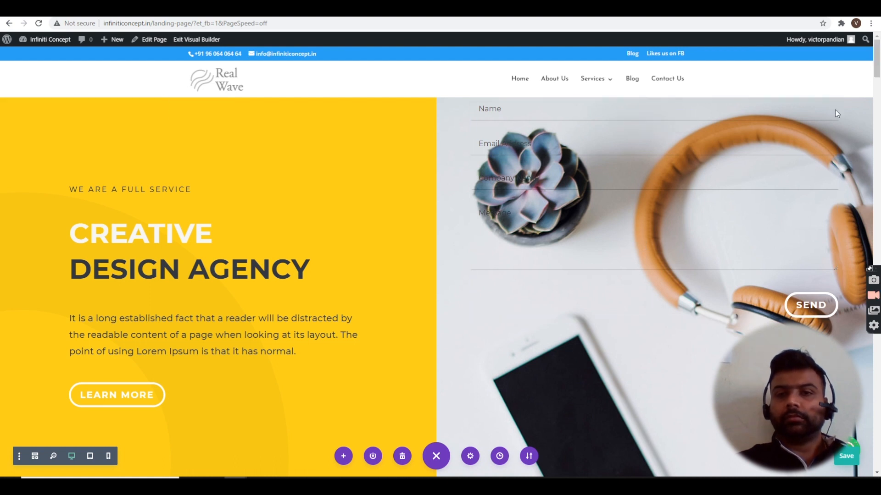
- Raise the contact form's Design > Spacing top margin to about 100px (102px)
mouse_move(643, 128)
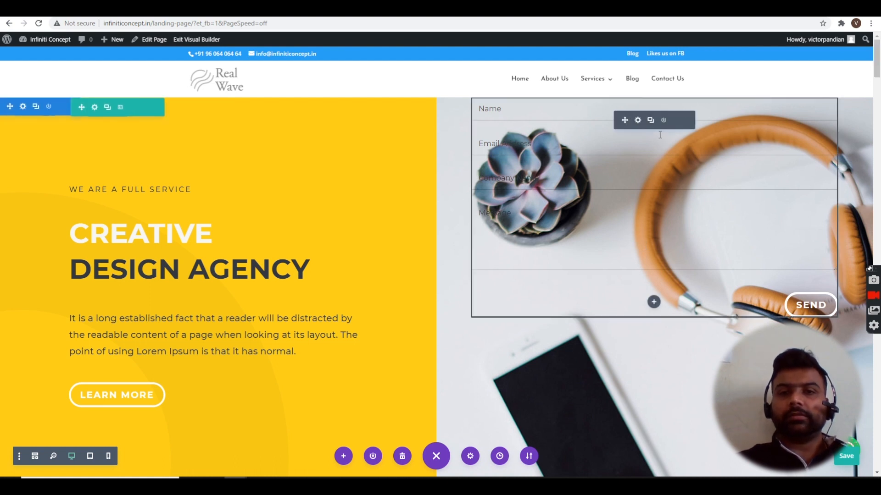
click(638, 120)
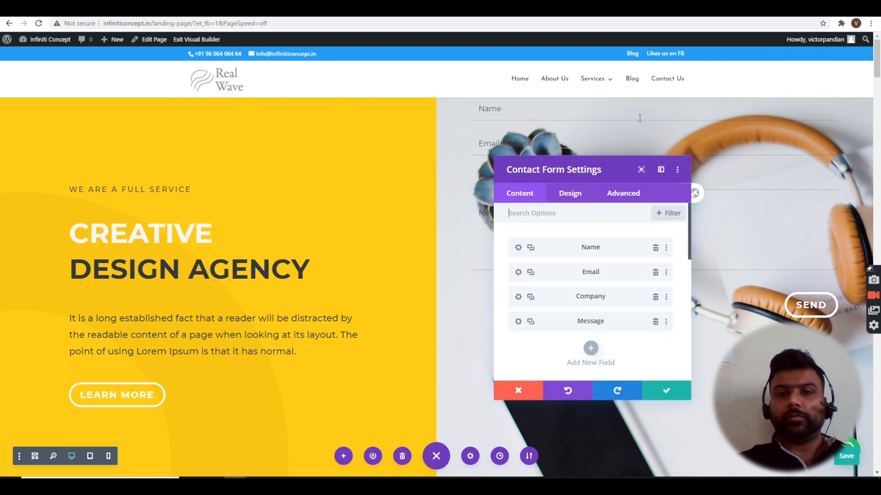
click(571, 201)
scroll(573, 329, down, 3)
scroll(574, 329, down, 3)
scroll(574, 329, up, 3)
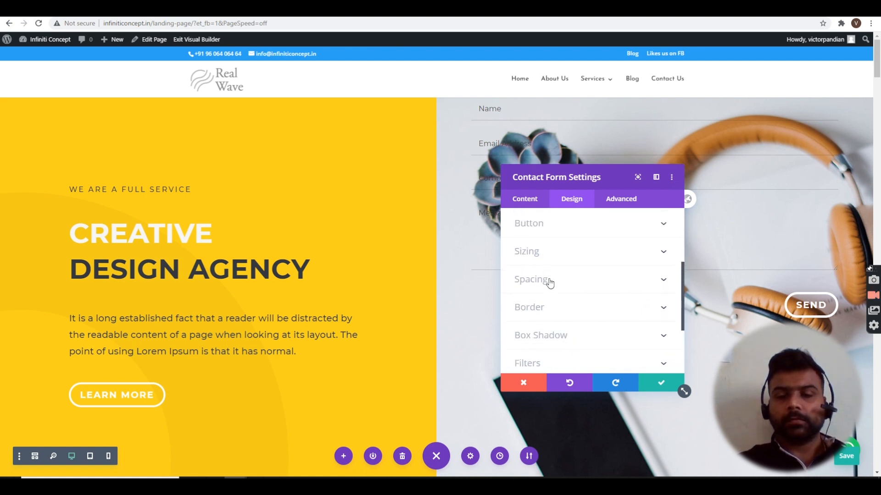
click(550, 283)
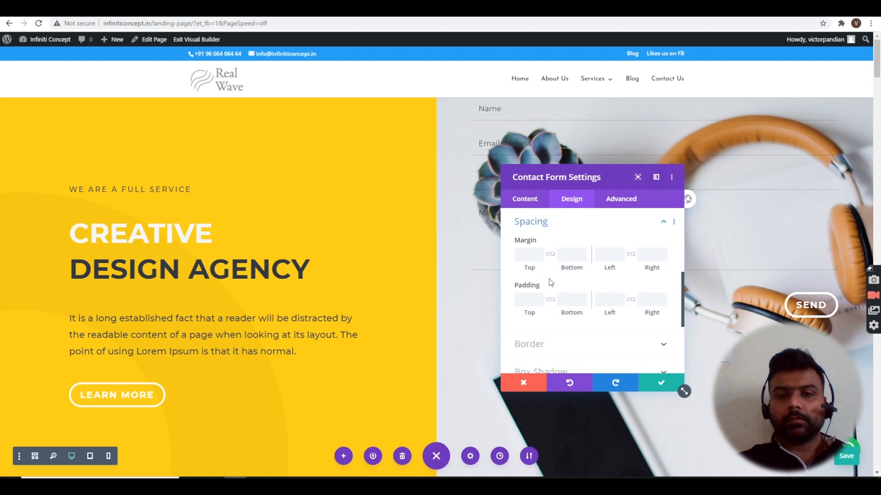
click(540, 254)
click(541, 254)
click(541, 253)
click(540, 253)
click(540, 254)
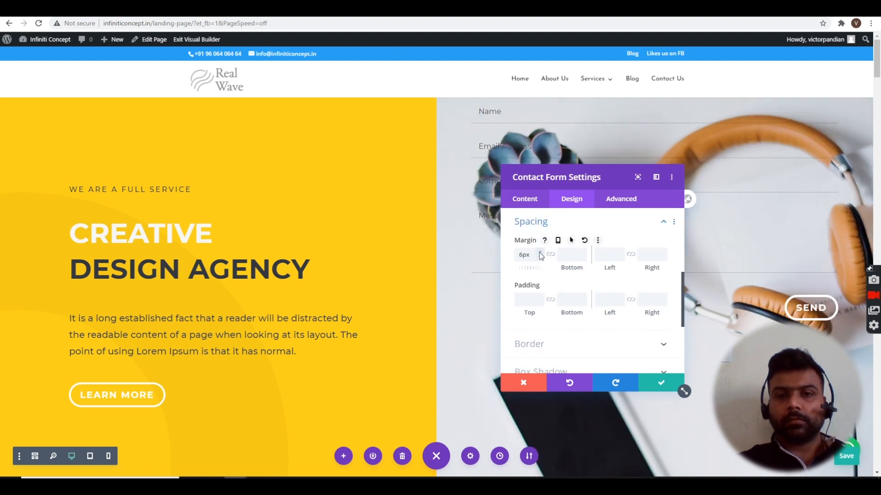
click(541, 254)
click(541, 254)
click(540, 253)
click(540, 253)
click(540, 254)
click(540, 253)
click(541, 254)
click(541, 253)
click(541, 254)
click(541, 254)
click(540, 254)
click(541, 254)
click(540, 254)
click(541, 254)
click(540, 253)
click(541, 254)
click(540, 253)
click(541, 254)
click(540, 254)
click(540, 253)
click(541, 254)
click(540, 253)
click(541, 254)
click(540, 254)
click(541, 254)
click(540, 254)
click(541, 253)
click(540, 254)
click(541, 254)
click(540, 254)
click(541, 253)
click(541, 254)
click(540, 254)
click(540, 253)
click(541, 254)
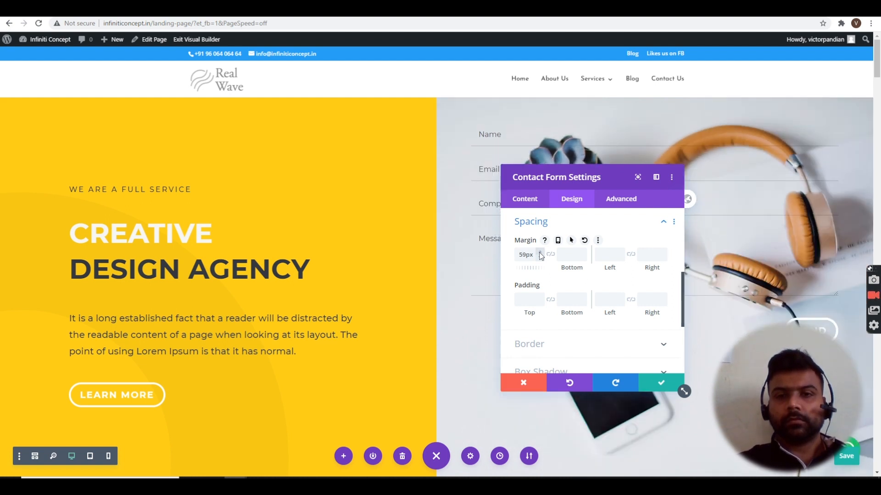
click(540, 253)
click(540, 254)
click(540, 254)
click(540, 253)
click(540, 253)
click(541, 254)
click(540, 253)
click(541, 253)
click(540, 254)
click(541, 254)
click(540, 254)
click(541, 254)
click(540, 253)
click(540, 254)
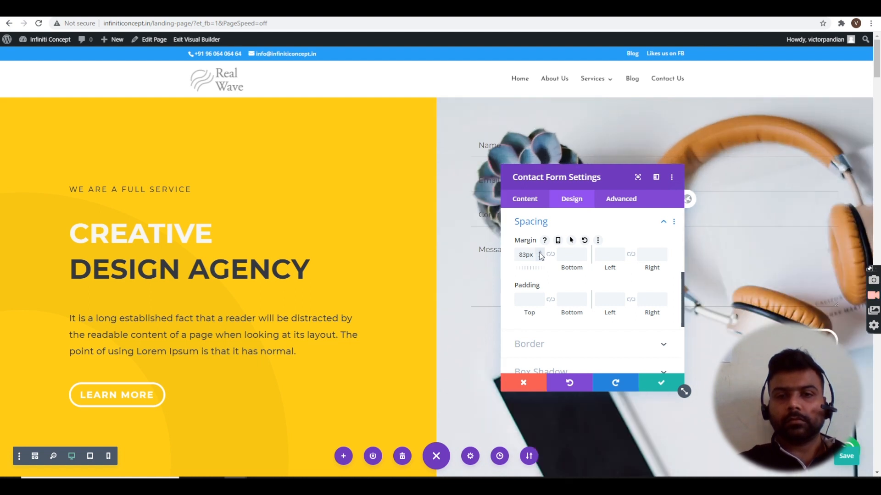
click(540, 254)
click(540, 254)
click(541, 254)
click(541, 255)
click(540, 255)
click(540, 255)
click(540, 254)
click(541, 255)
click(540, 255)
click(540, 255)
click(540, 255)
click(540, 253)
click(540, 253)
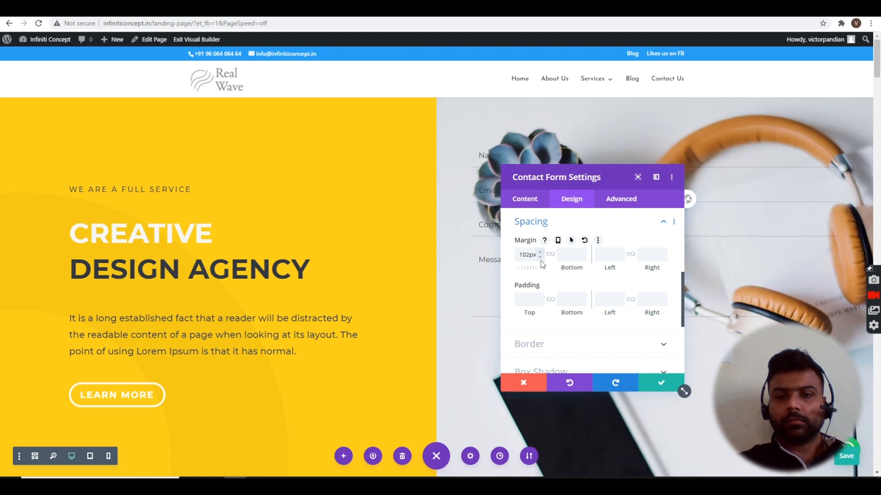
- Trim the top margin back to 100px and expand the form's Background settings
click(541, 258)
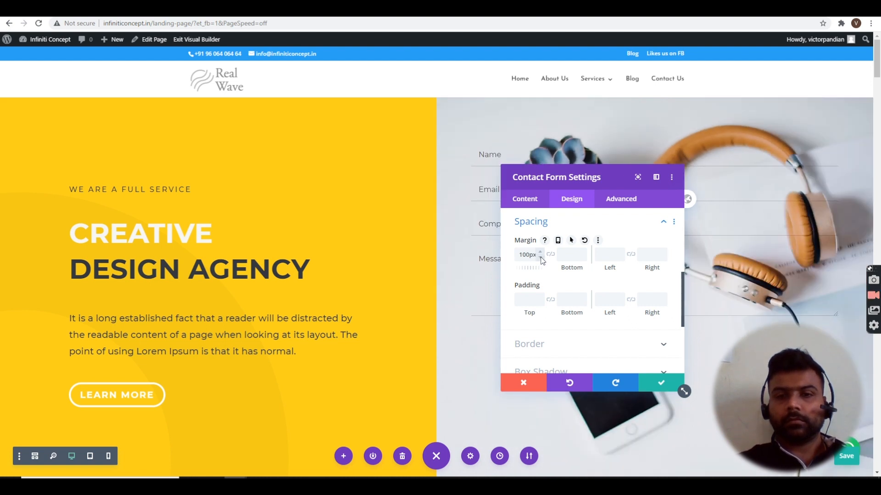
click(528, 202)
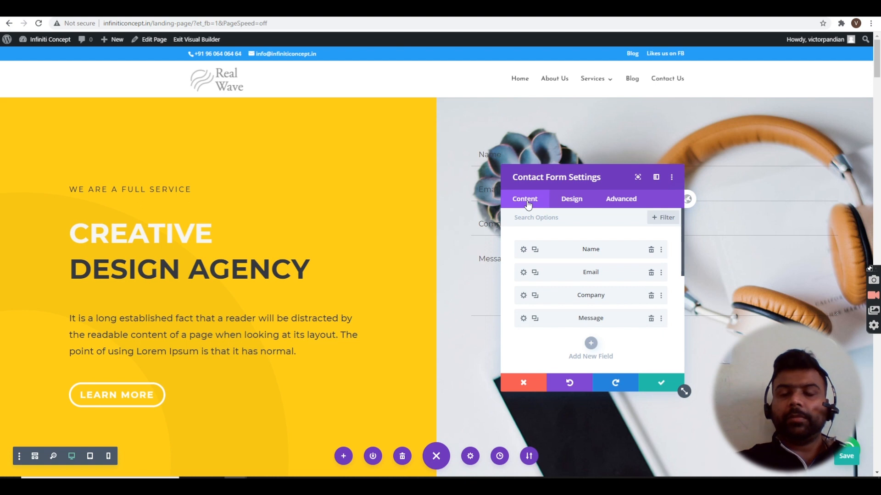
scroll(599, 294, down, 5)
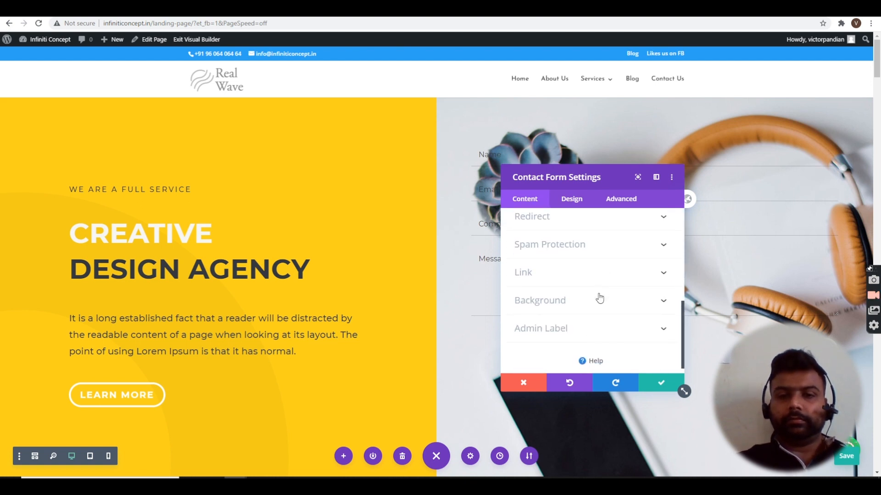
click(595, 301)
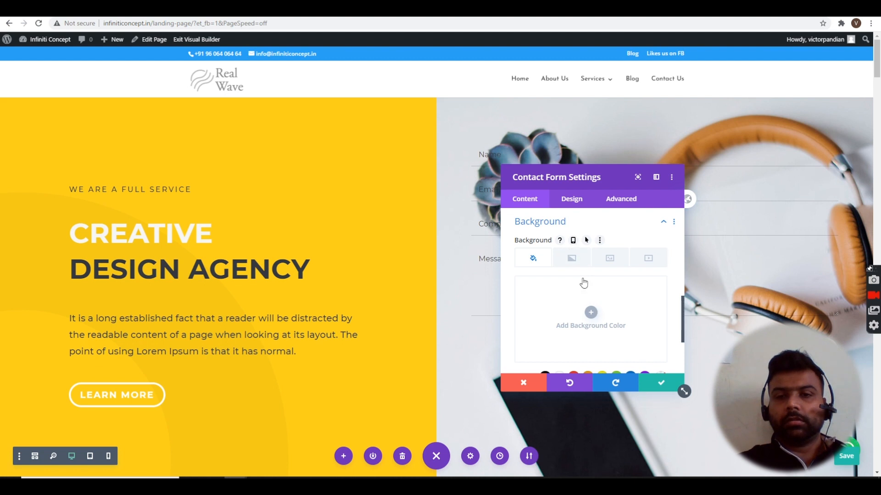
- Add a form background colour, trying grey and then a partly transparent yellow
click(591, 312)
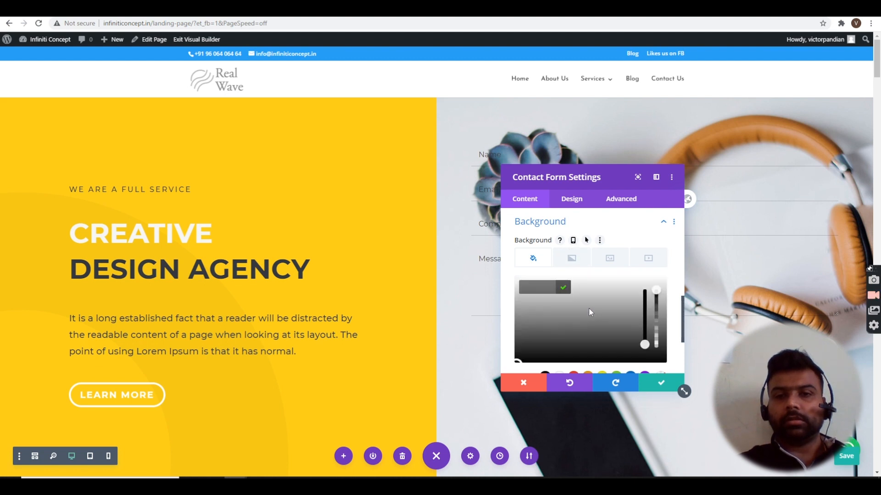
click(612, 314)
scroll(612, 314, down, 2)
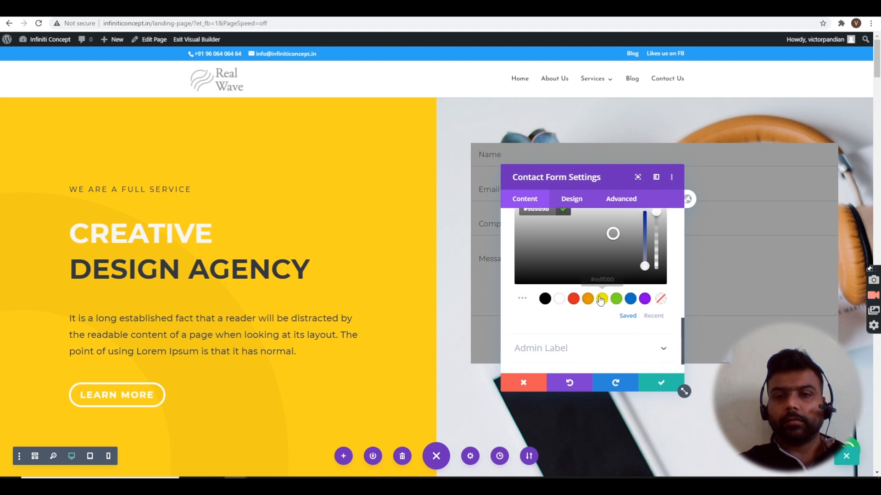
click(603, 300)
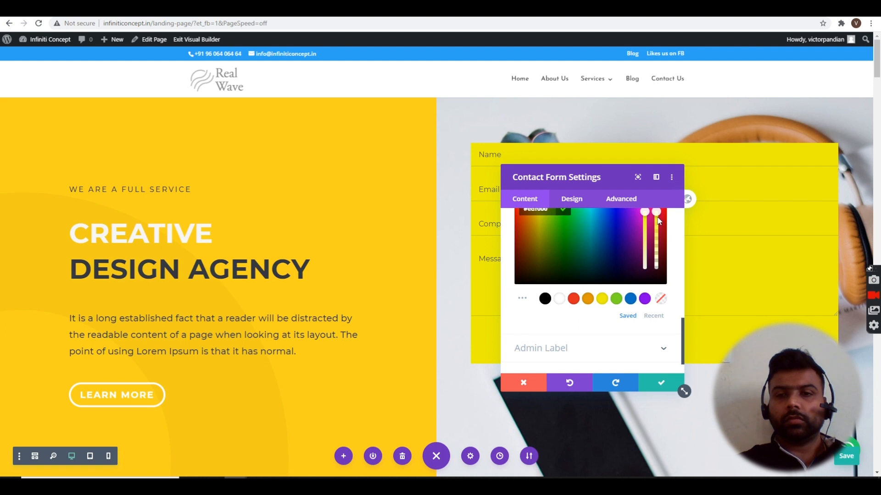
scroll(658, 212, up, 1)
click(658, 229)
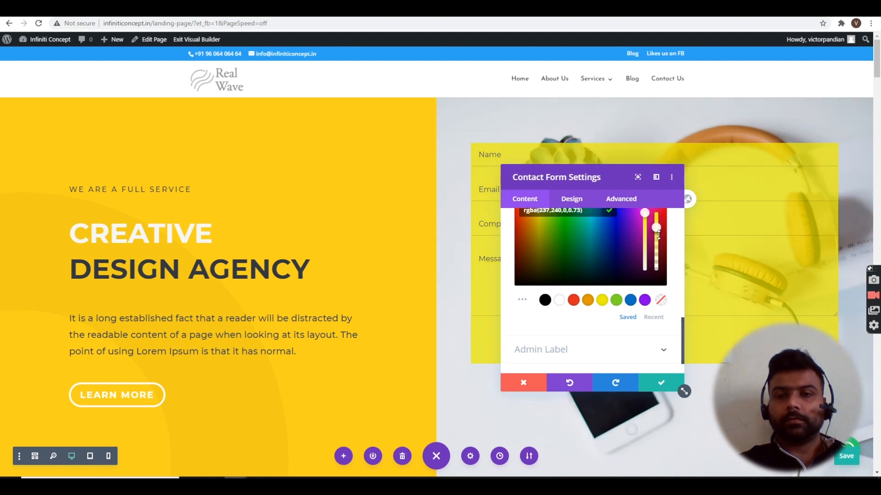
click(661, 246)
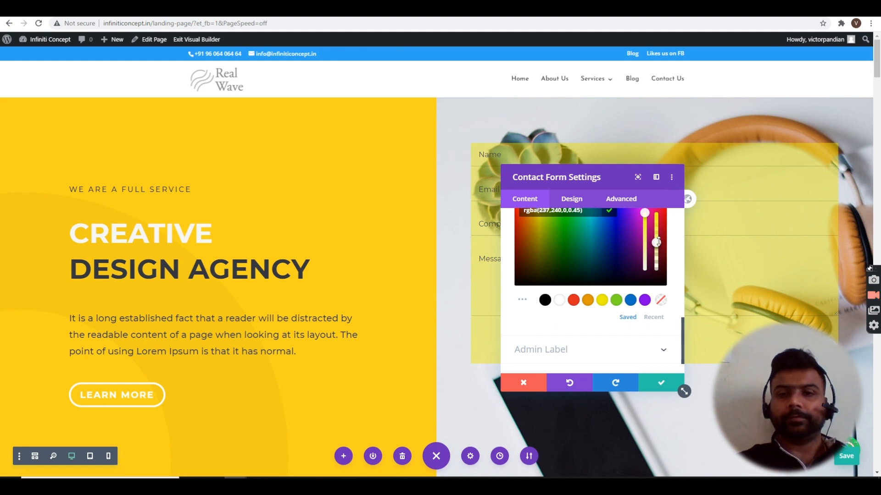
click(658, 236)
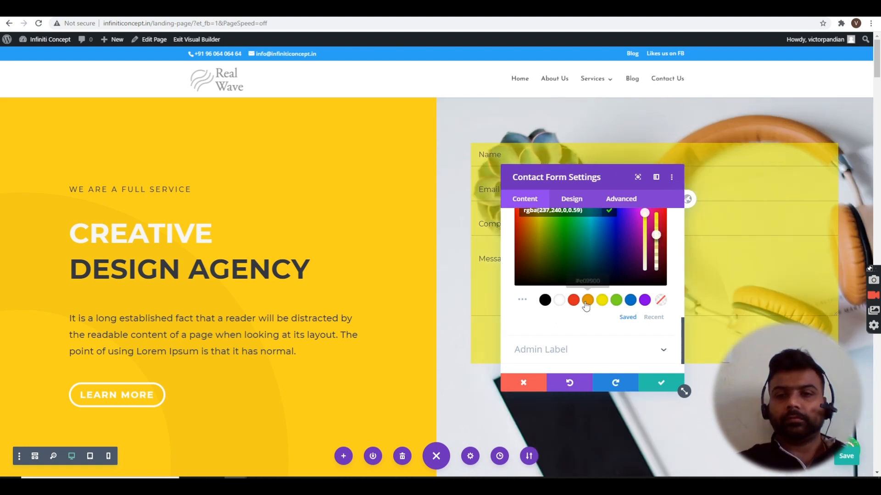
- Switch the background to semi-transparent orange, rgba(224,153,0,0.58), and apply it
click(573, 301)
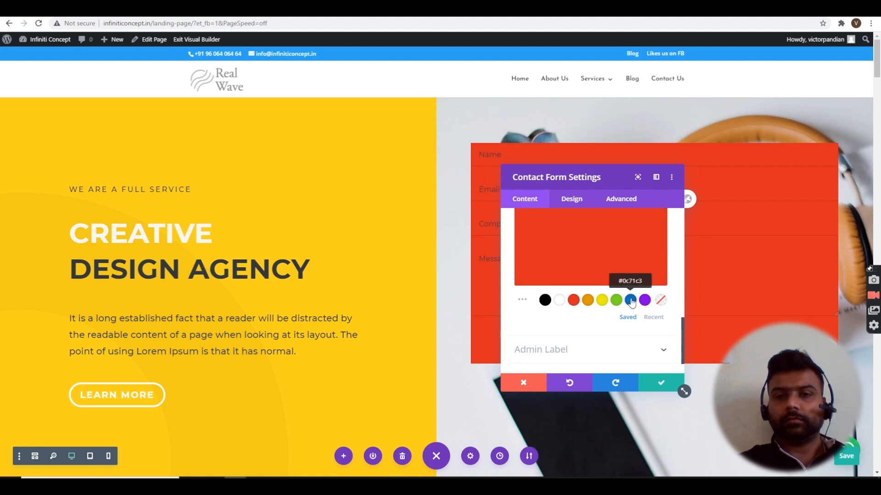
click(588, 301)
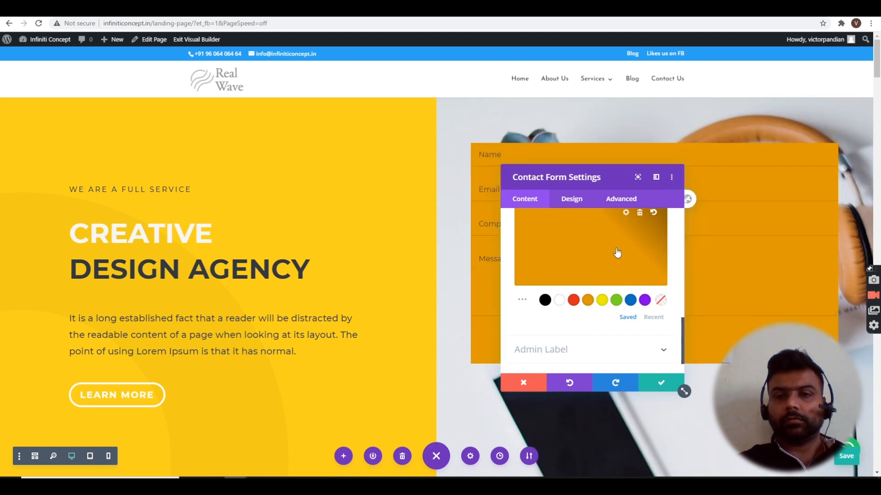
click(617, 255)
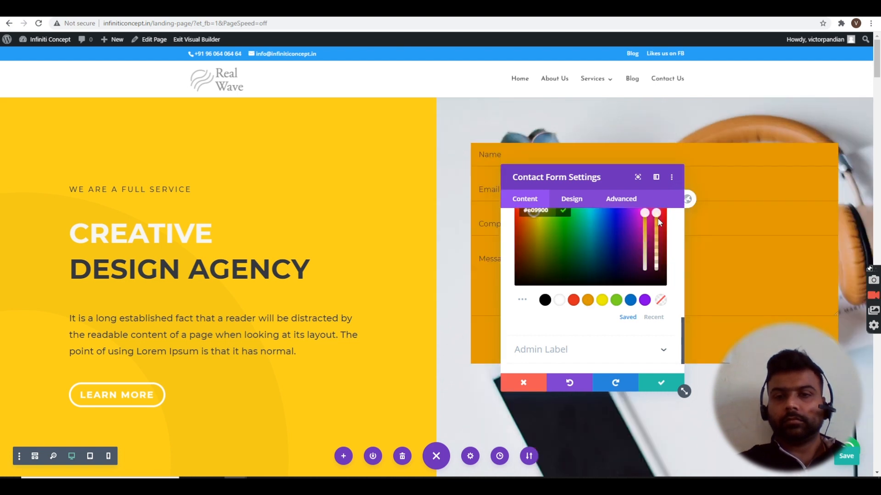
drag(659, 229, 660, 242)
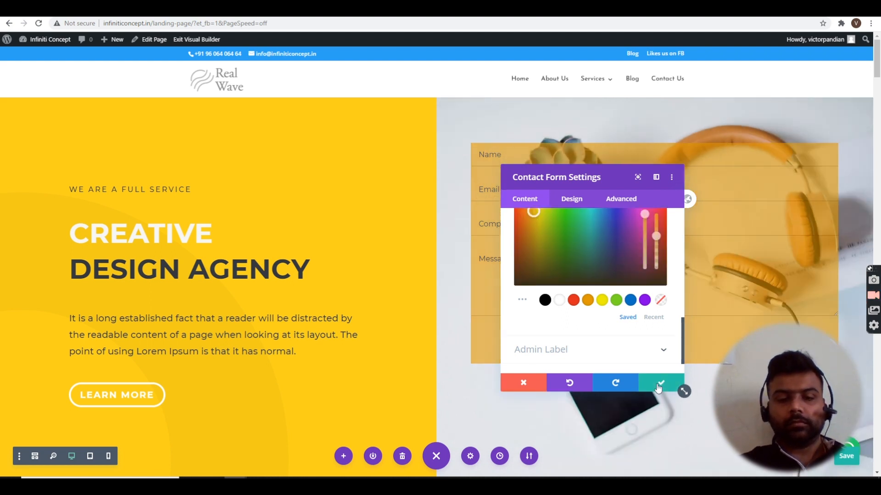
click(659, 385)
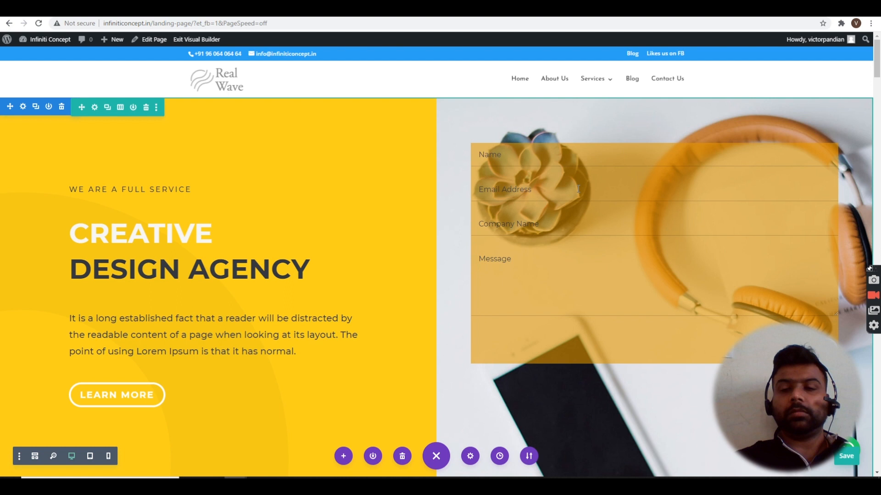
- Open the contact form settings and delete the Company field
mouse_move(635, 168)
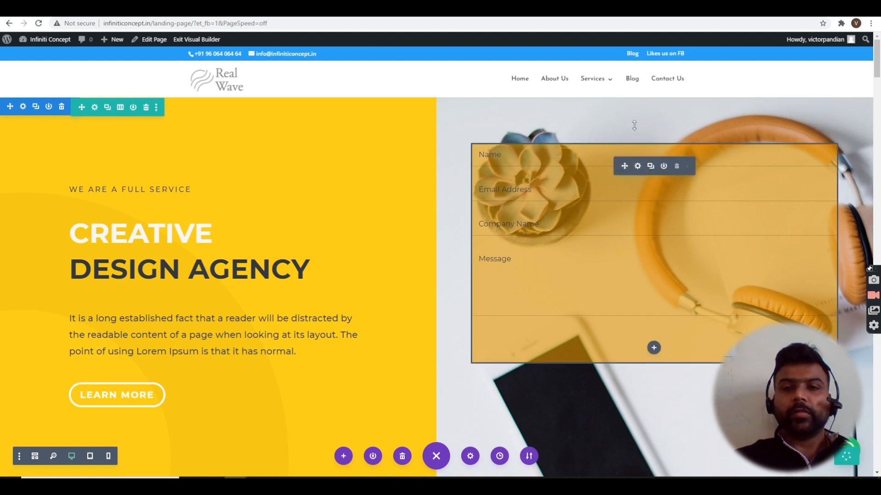
click(637, 166)
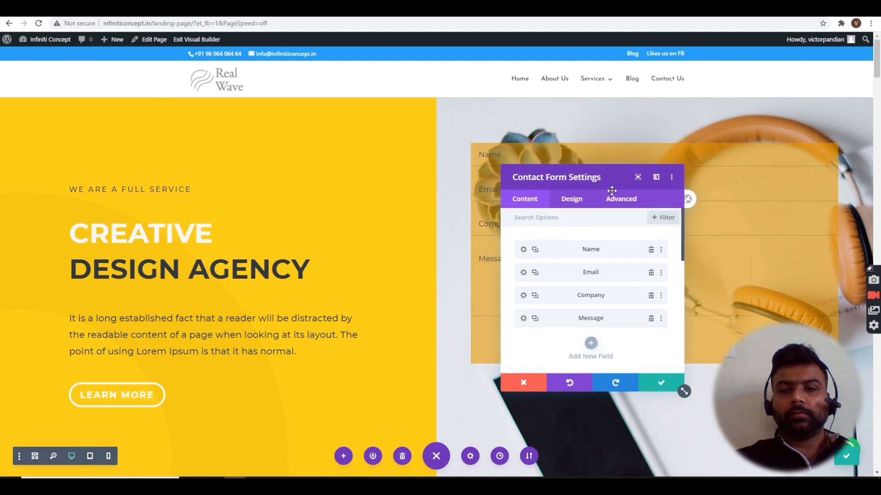
drag(539, 191, 246, 145)
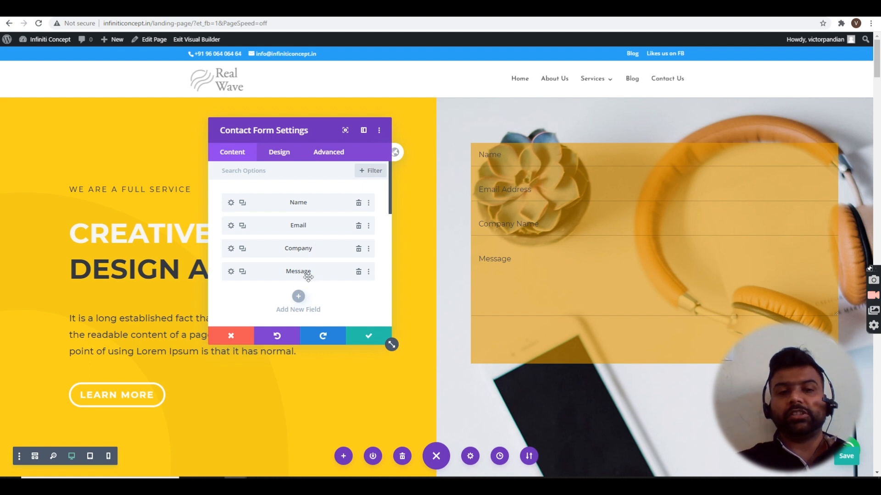
click(359, 250)
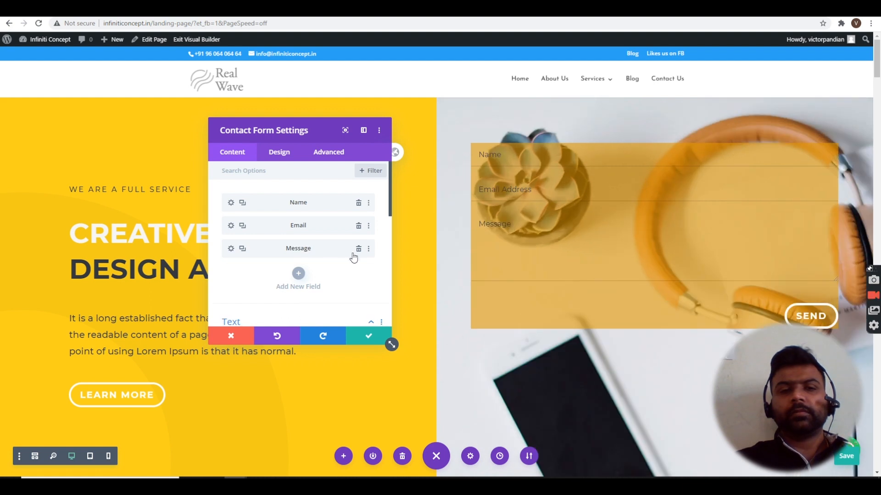
- Add a new form field with Field ID and Title both set to Phone
click(298, 274)
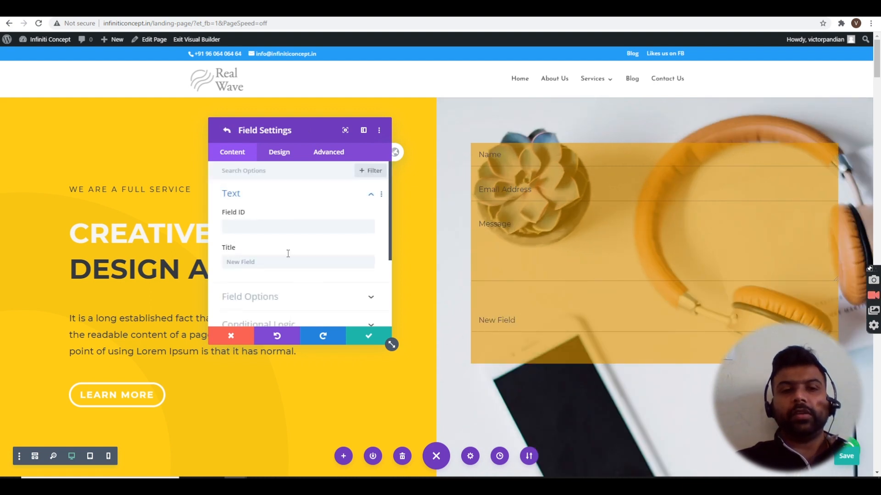
click(284, 227)
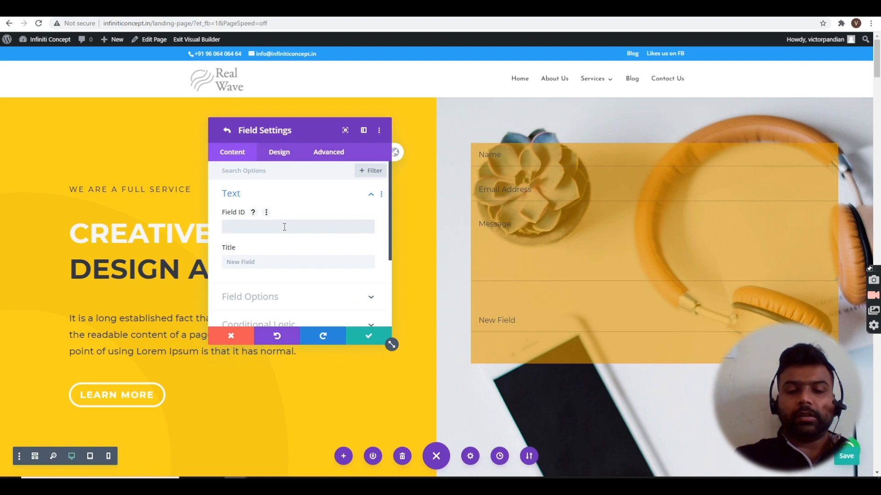
text(Phone)
key(ctrl+a)
key(ctrl+c)
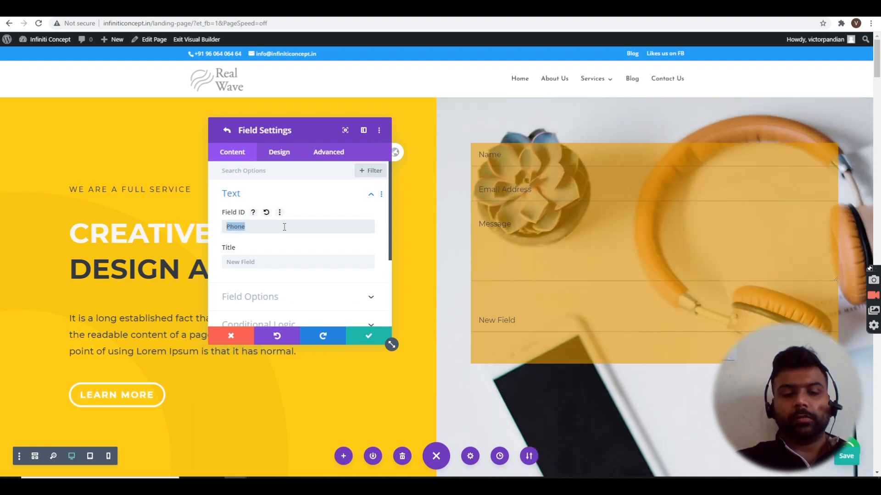
key(Tab)
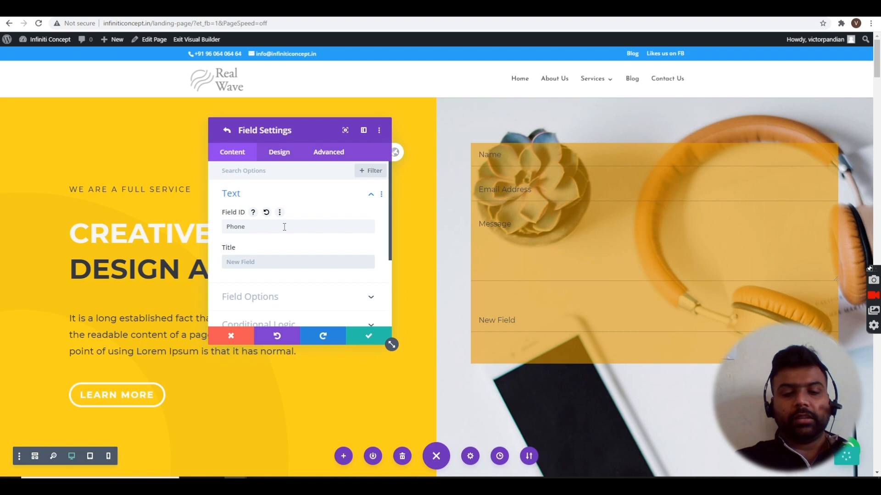
key(ctrl+v)
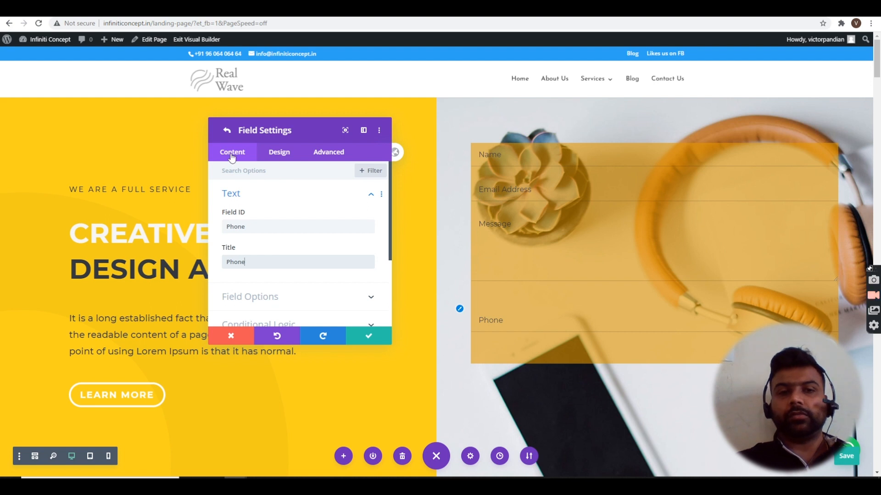
click(226, 129)
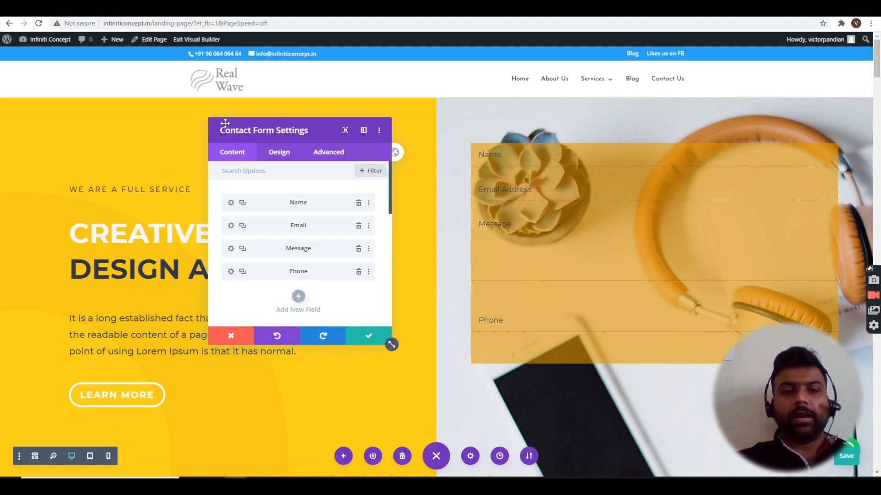
- Drag the Phone field above Message so it follows Email Address
drag(281, 273, 282, 247)
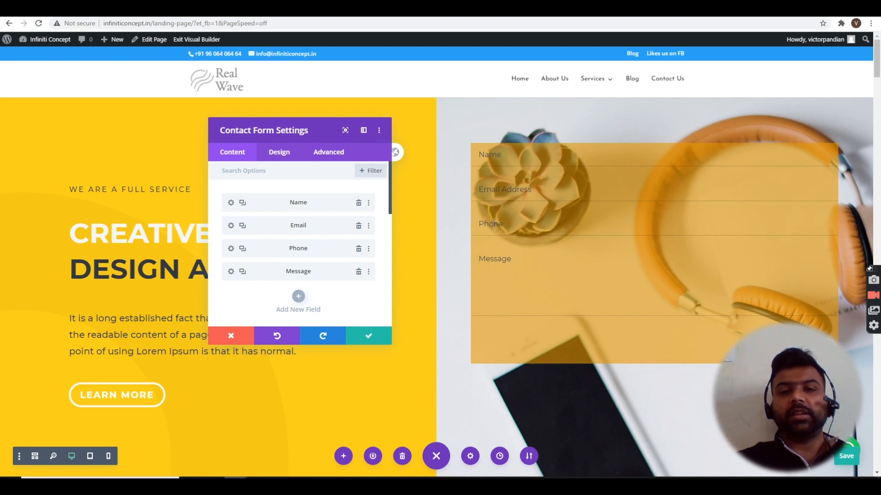
- Add a new field with Field ID and Title both set to Courses
click(299, 297)
click(273, 224)
text(COurses)
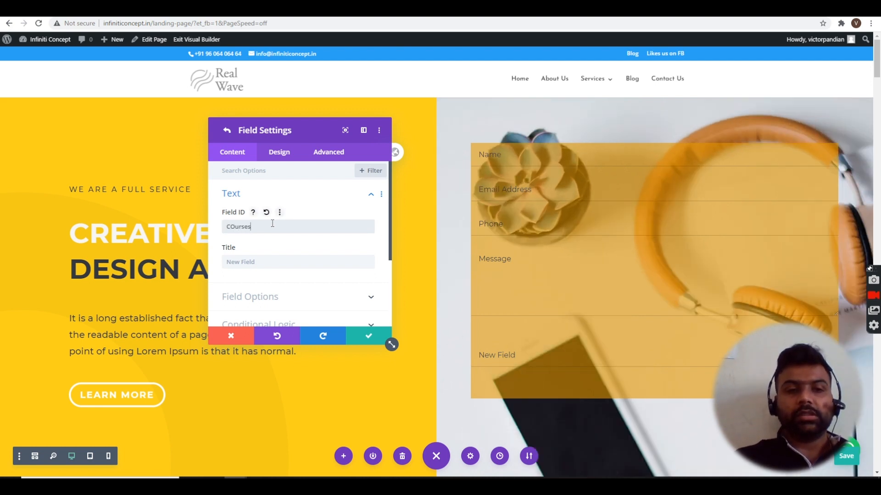
double_click(273, 224)
text(Courses)
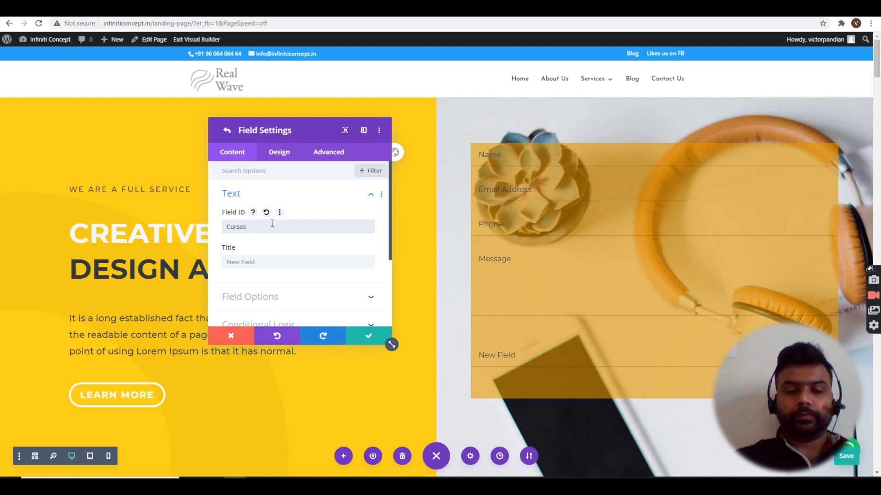
double_click(273, 223)
key(ctrl+c)
key(Tab)
key(ctrl+v)
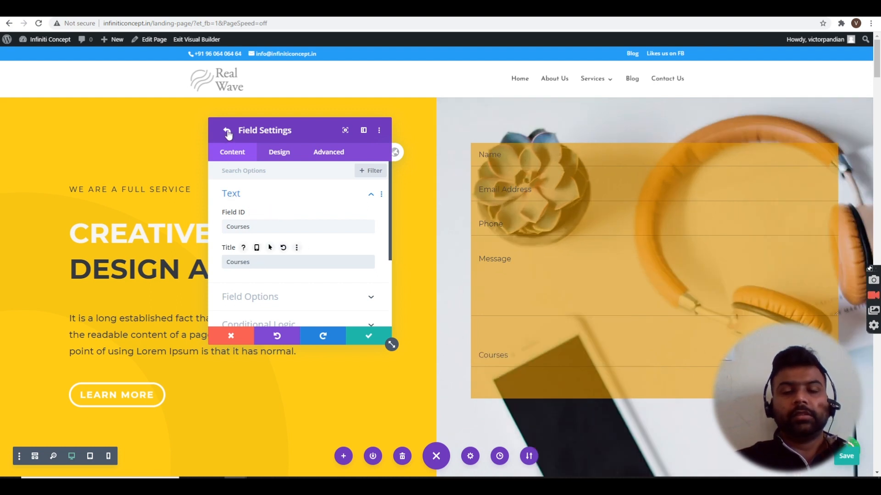
- Set the Courses field type to Radio Buttons
click(334, 304)
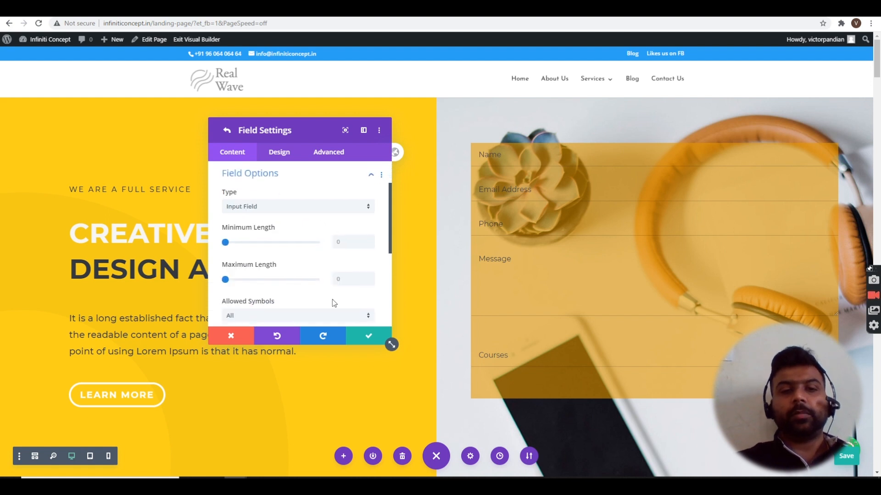
click(356, 208)
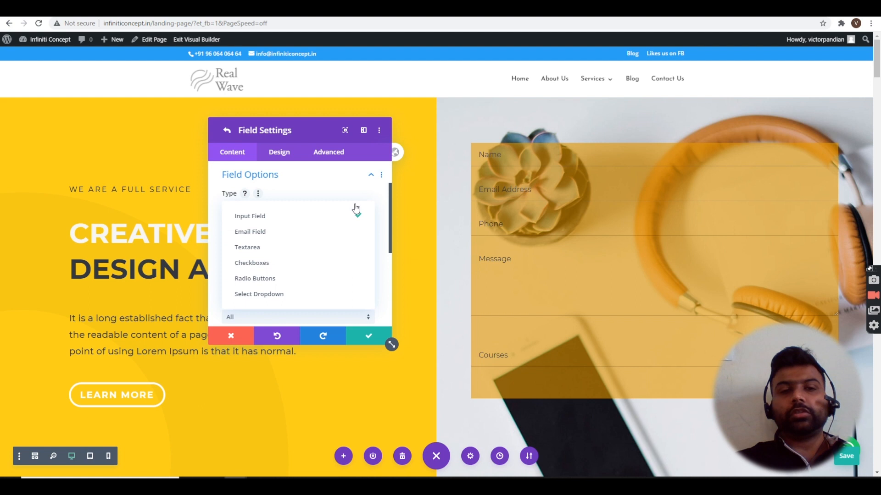
click(289, 284)
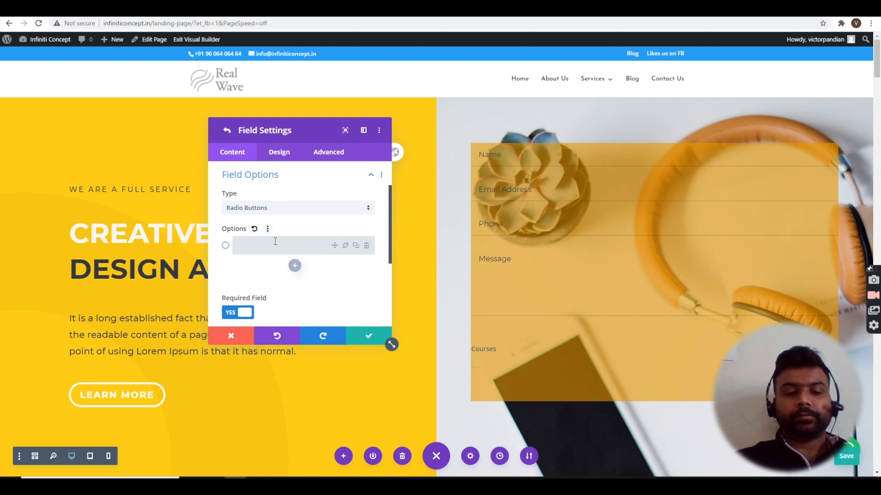
- Enter options 'Diploma in Digital Marketing' and 'Advance in Digital Marketing', fixing the typo
text(D)
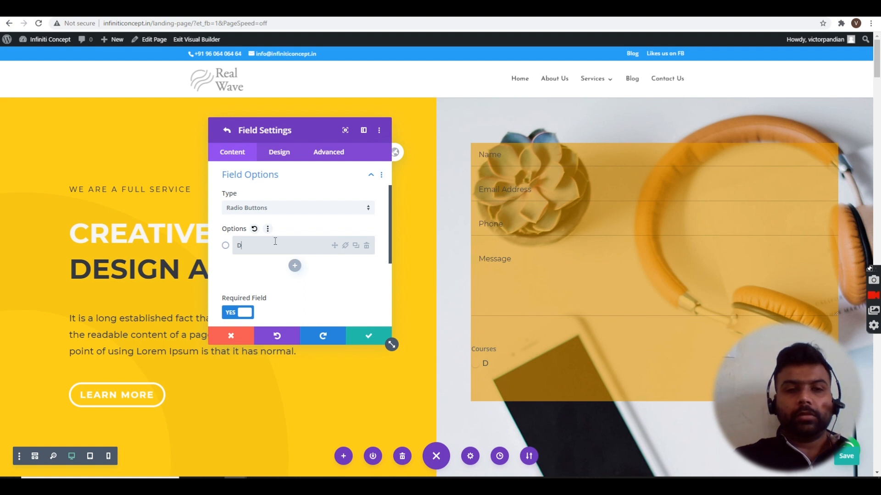
text(iploma in Dig)
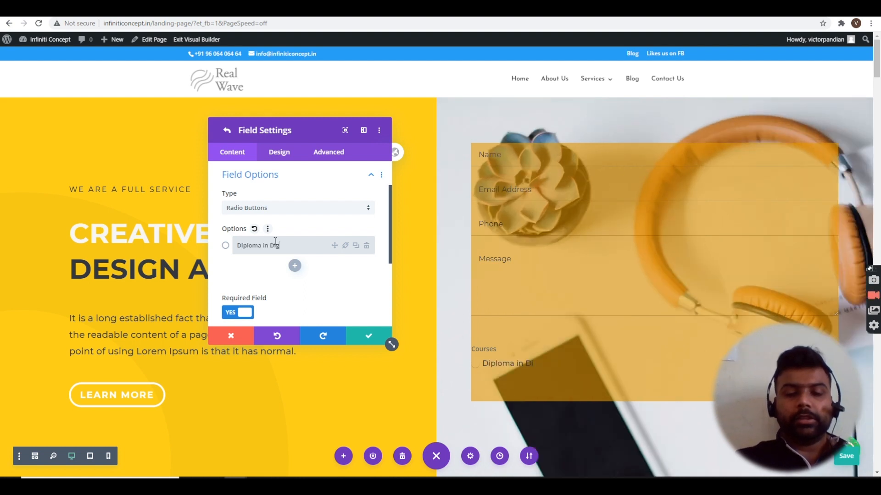
text(ital Mark)
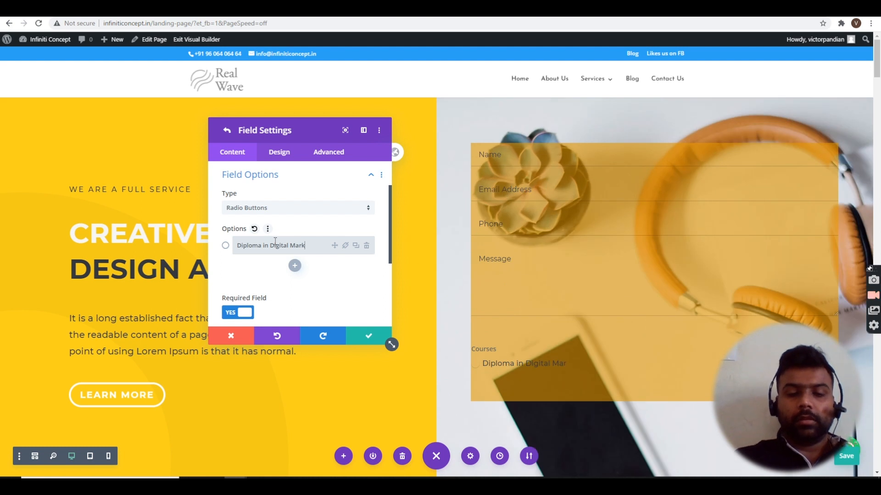
text(eting)
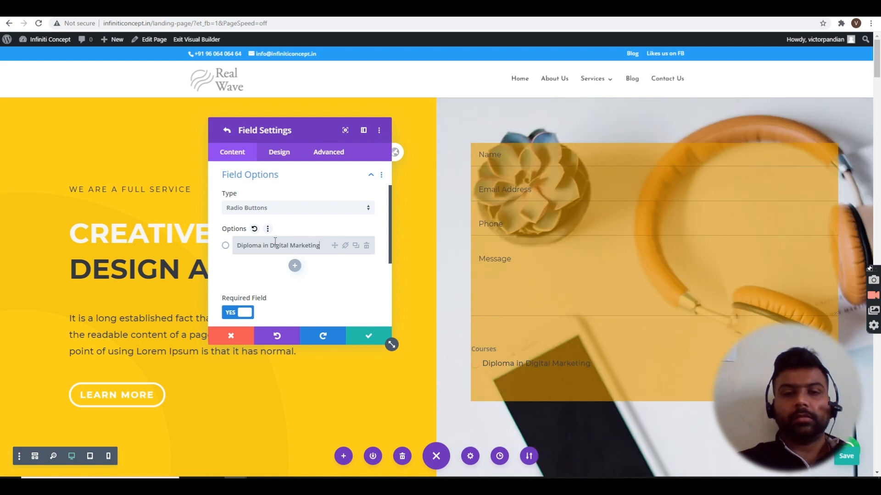
click(295, 266)
text(Ada)
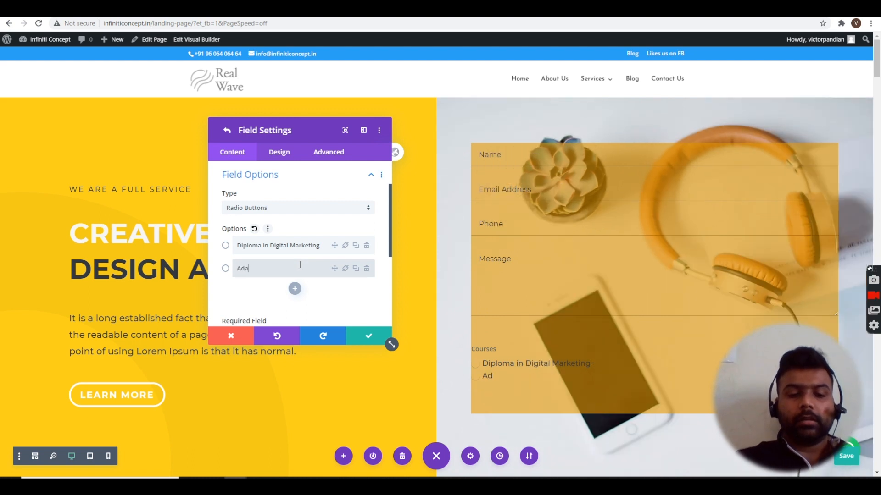
text(vcnce in )
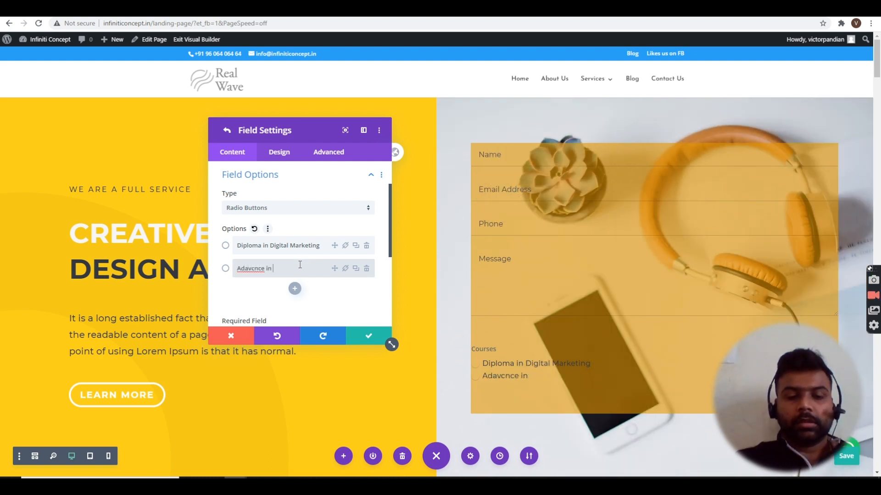
text(Digital Marketing)
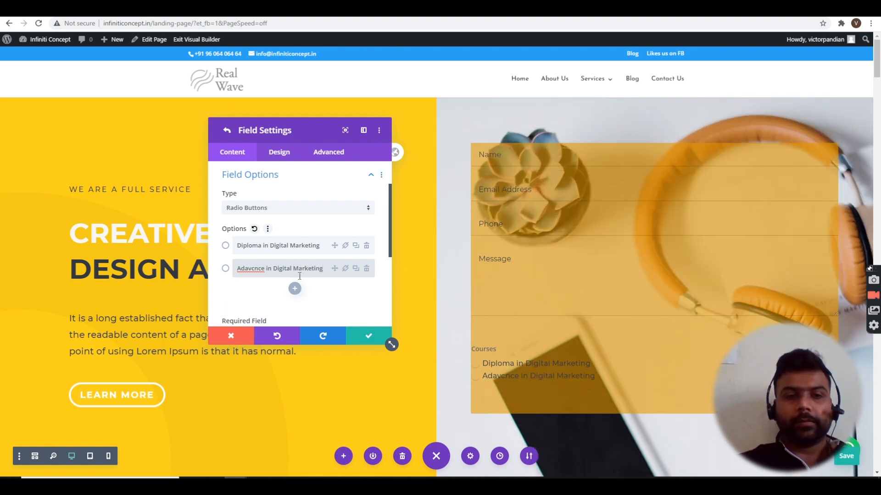
click(249, 269)
key(BackSpace)
key(Right)
text(a)
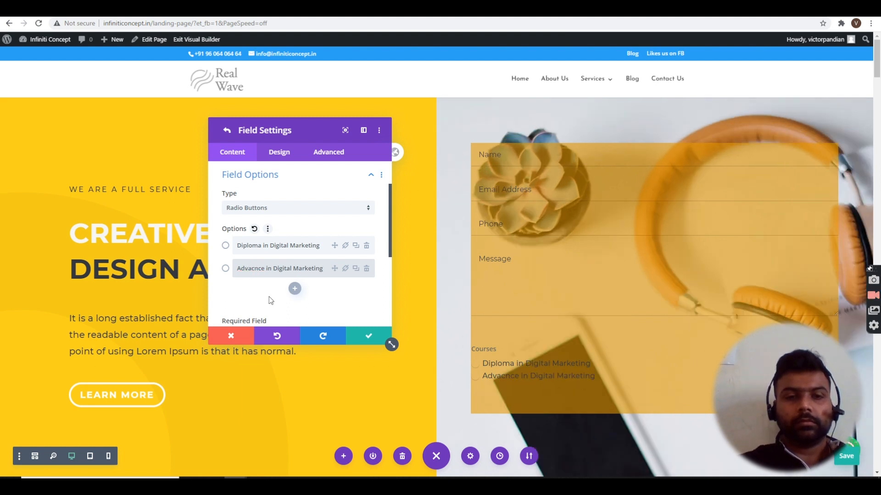
click(252, 268)
key(Delete)
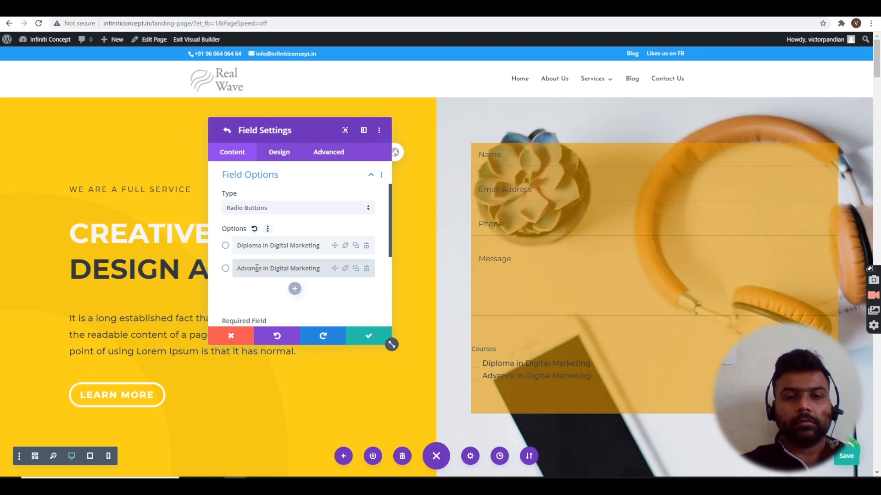
- Add the option 'Masters in Digital Marketing' and save the Courses field
click(295, 288)
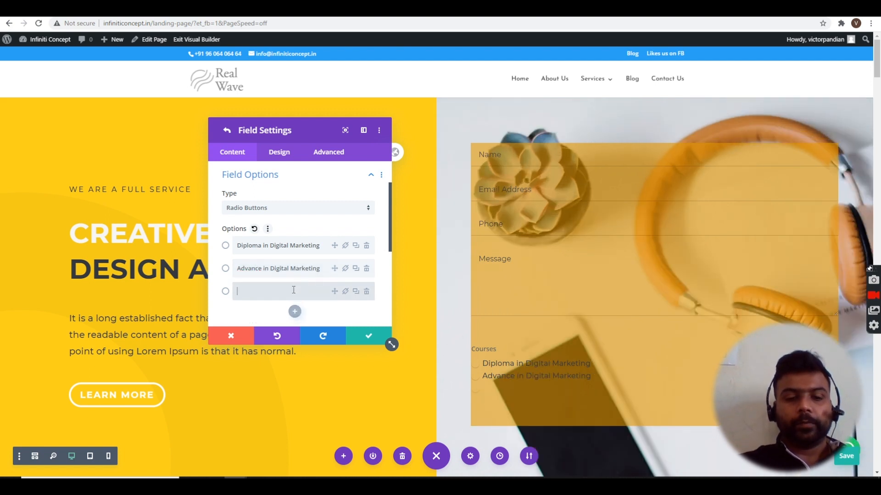
text(Masters in Digital)
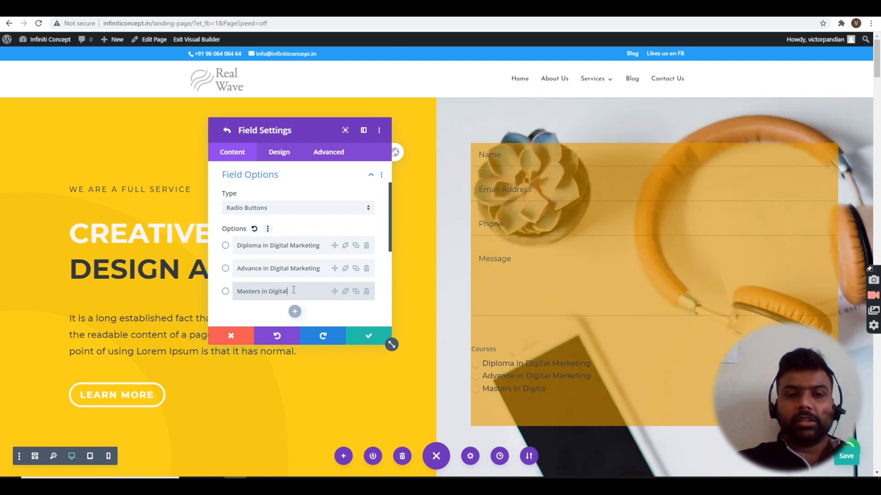
text( Marketing)
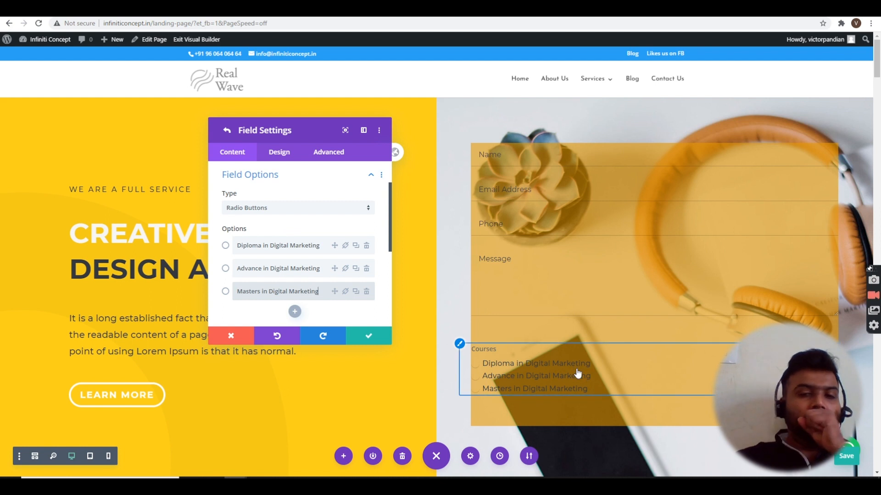
click(376, 339)
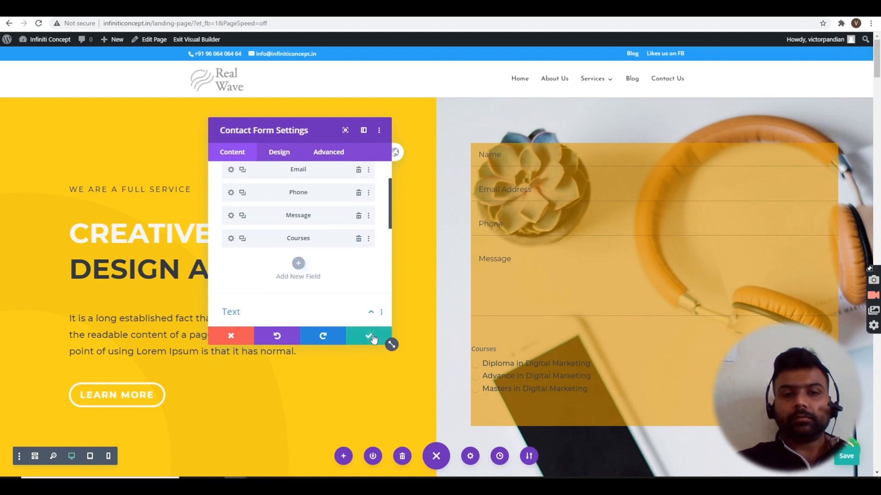
- Add a new Checkboxes field with Field ID and Title set to Timings
click(298, 264)
scroll(285, 197, up, 2)
click(275, 217)
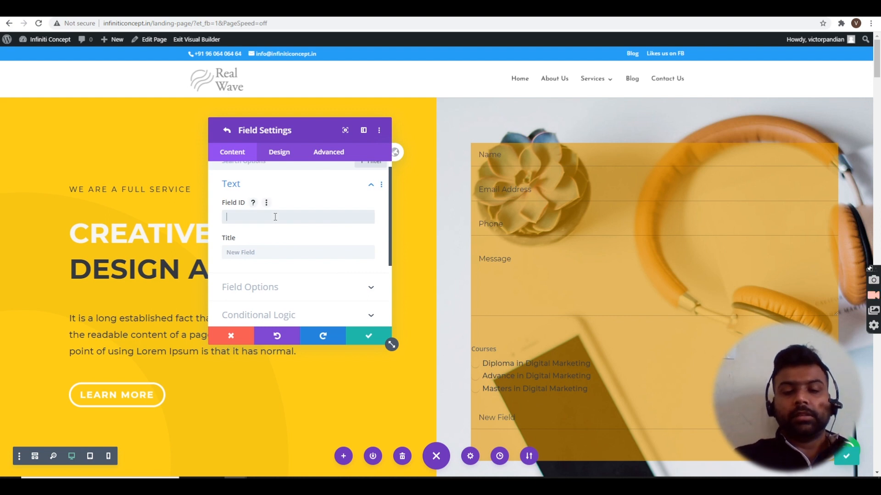
text(Pre)
key(ctrl+a)
text(Timings)
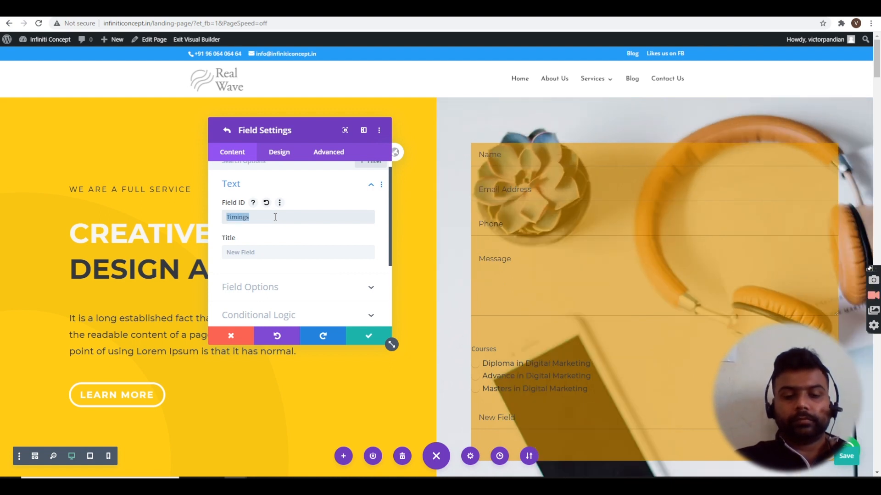
key(Tab)
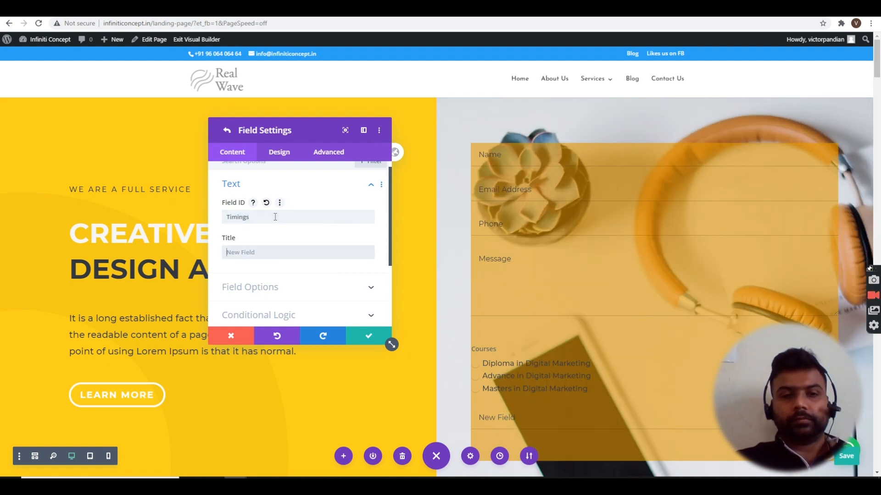
text(Timings)
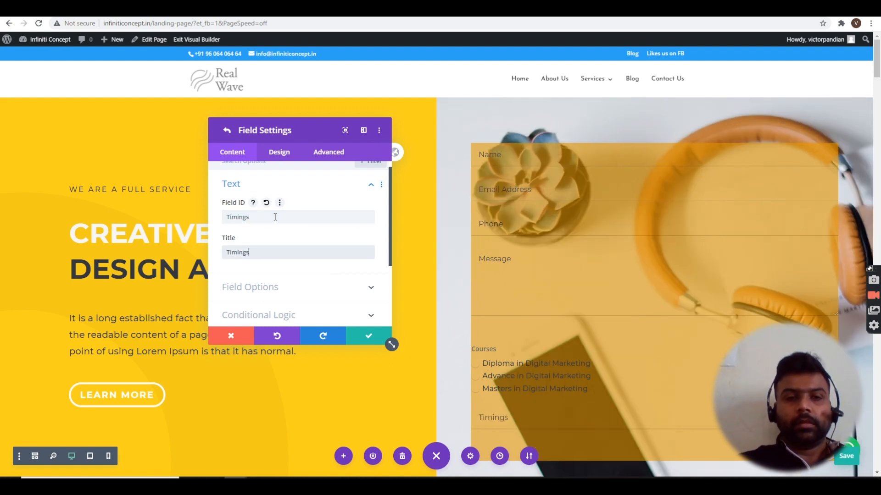
click(265, 298)
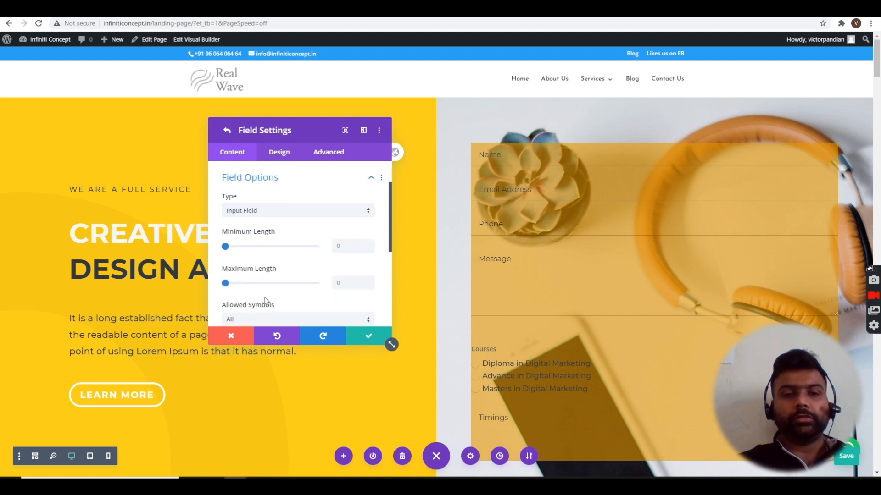
click(304, 207)
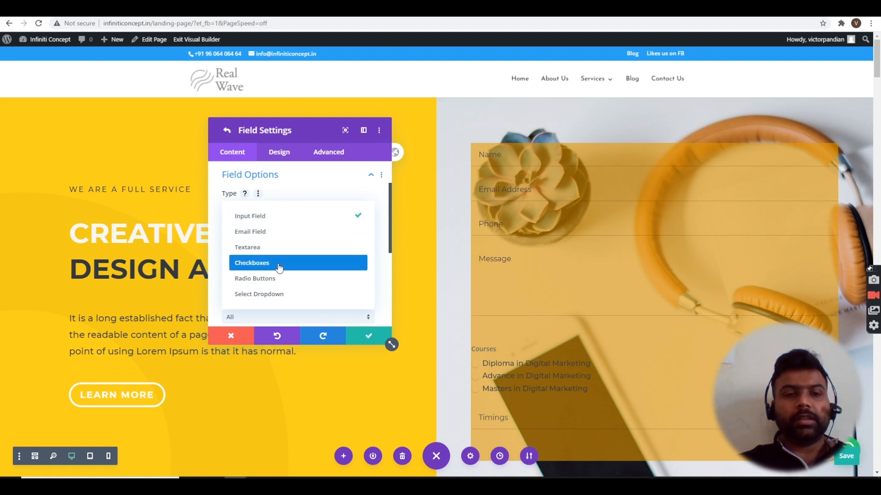
click(279, 264)
- Enter options 7 Am to 9 Am, 11 Am to 1 Pm, 2 Pm to 4 Pm, 7 Pm to 9 Pm, Weekends, and save
double_click(282, 250)
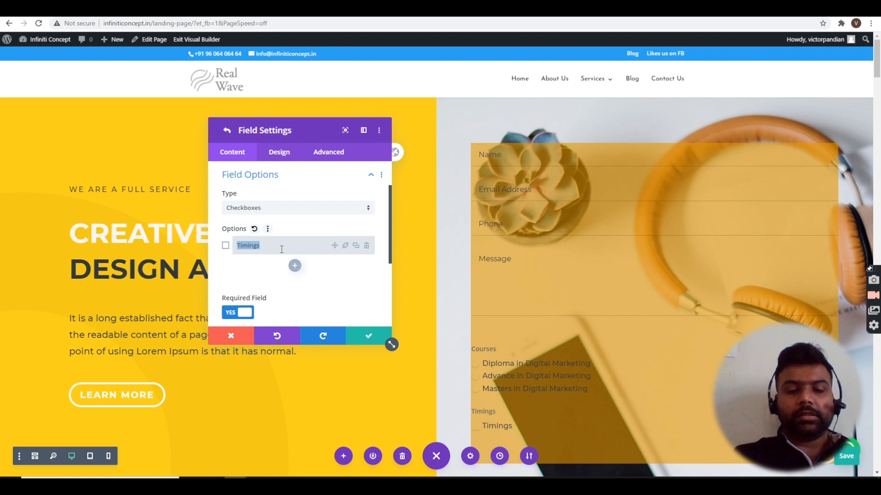
text(7 Am)
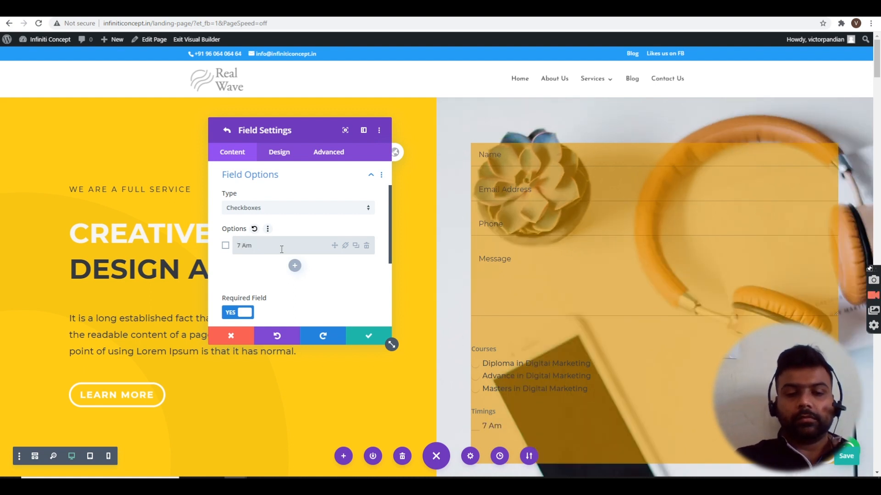
text( to 9 Am)
click(295, 267)
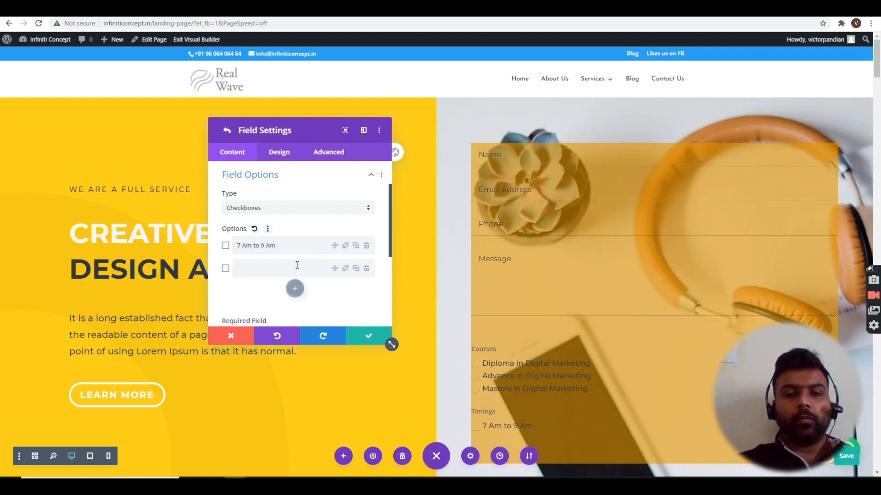
text(11 Am to)
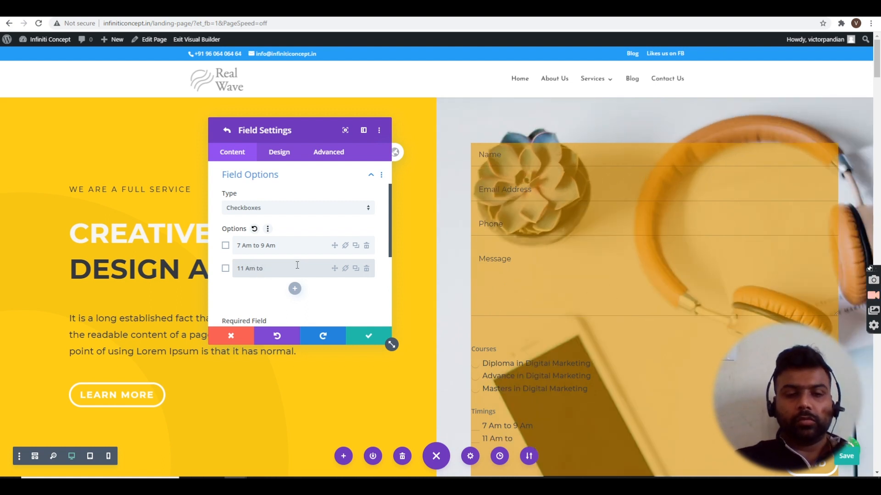
text( 1 Pm)
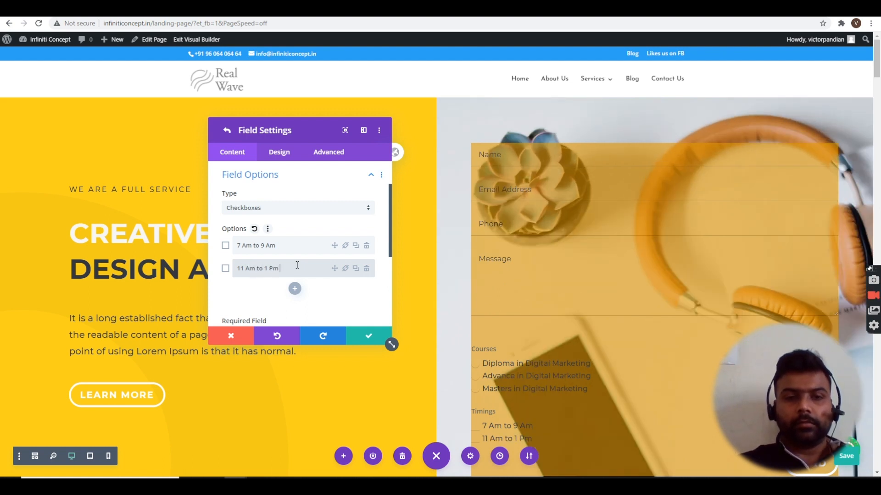
click(295, 289)
text(2 Pm)
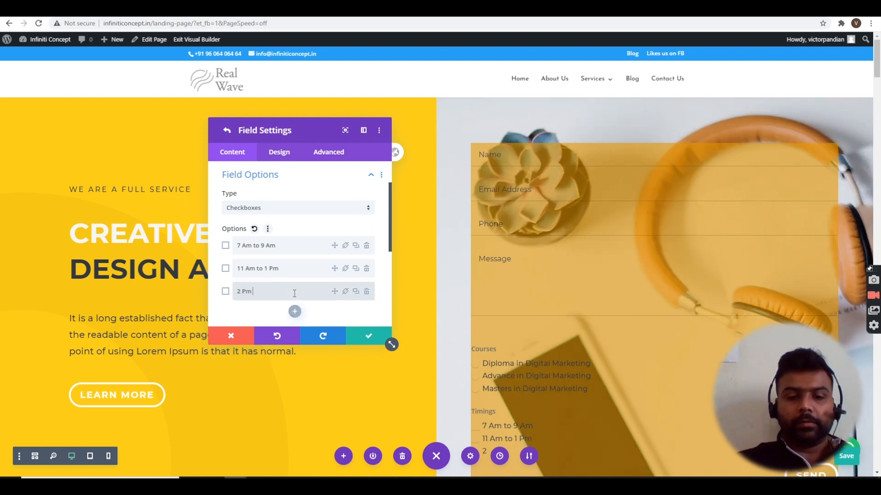
text( to 4 Pm)
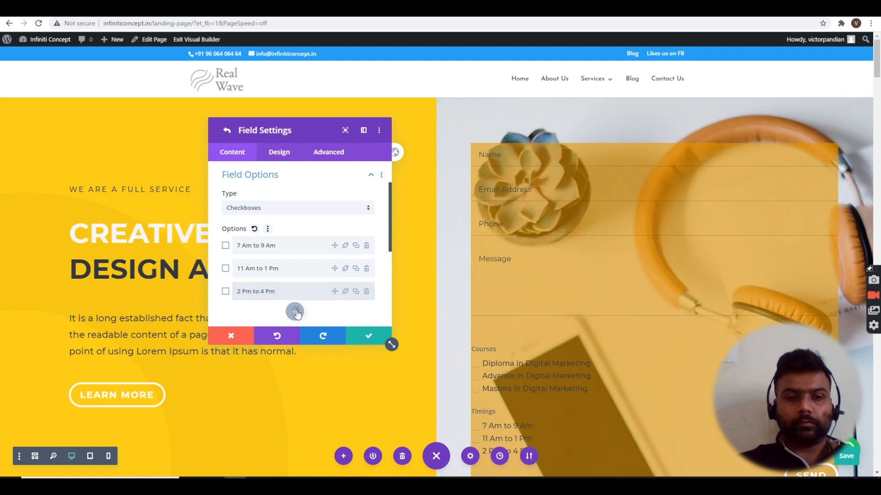
click(295, 311)
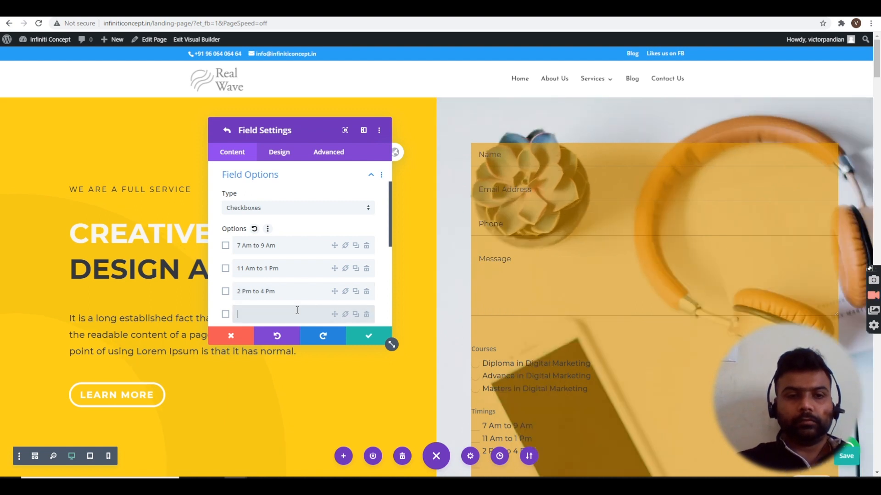
text(7)
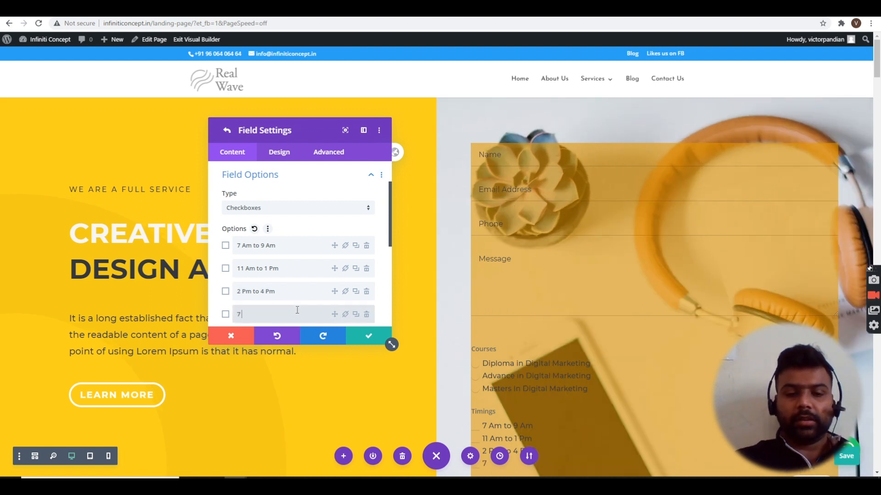
text( Pm to)
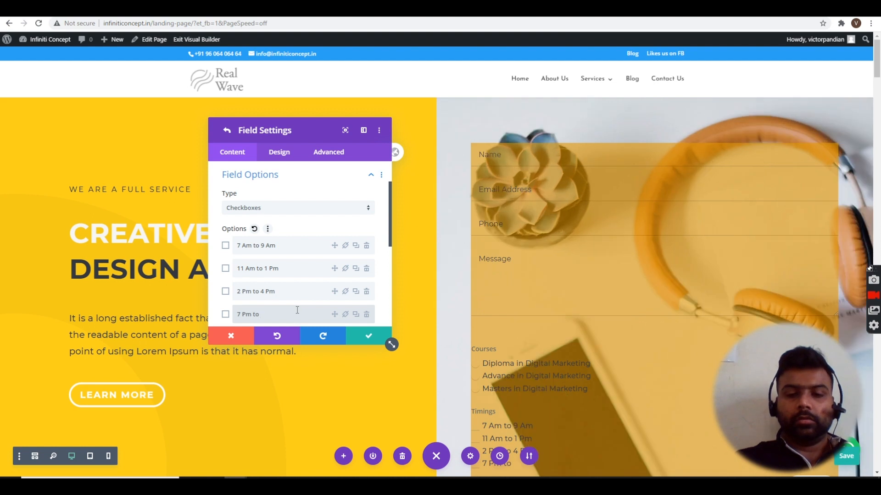
text( 9 Pm)
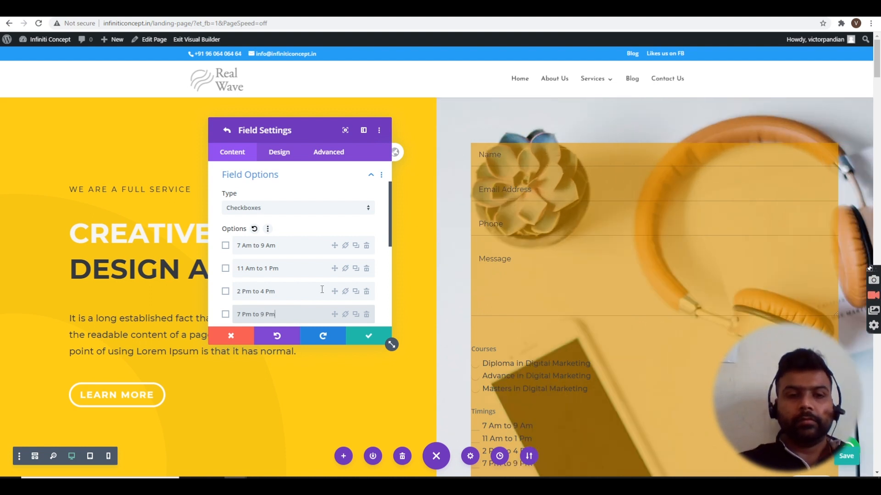
scroll(298, 275, down, 3)
click(295, 202)
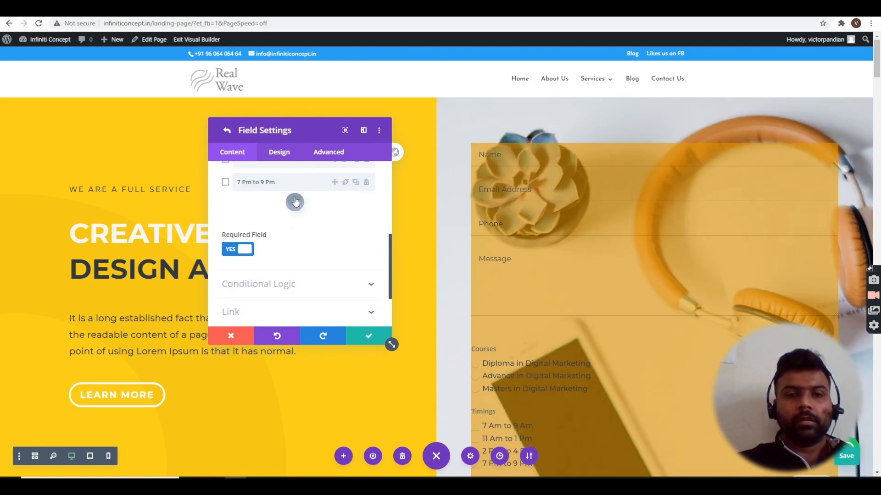
text(We)
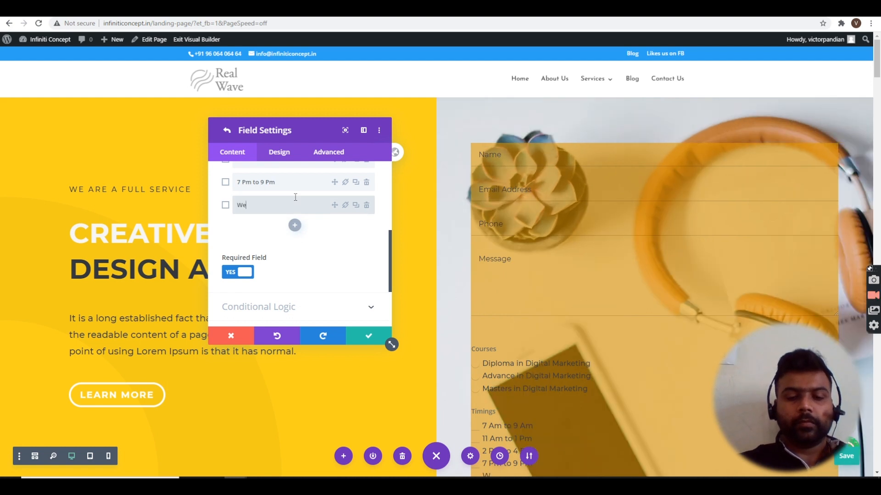
text(ekends)
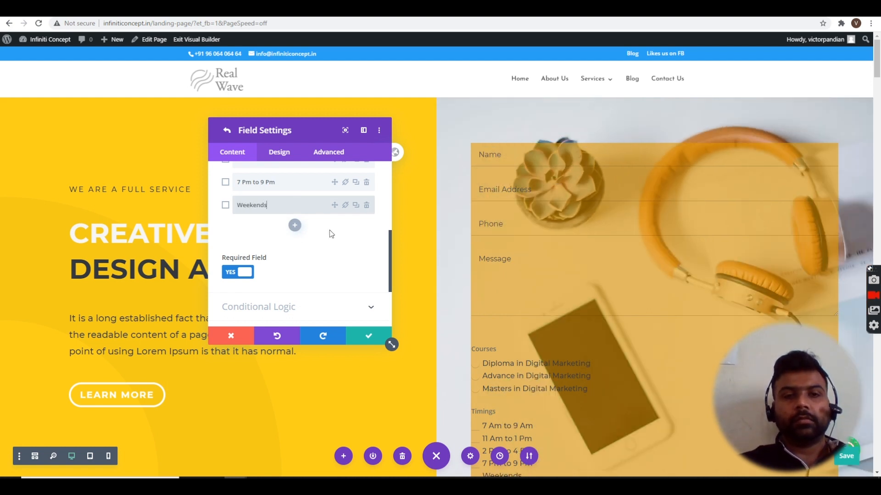
click(366, 339)
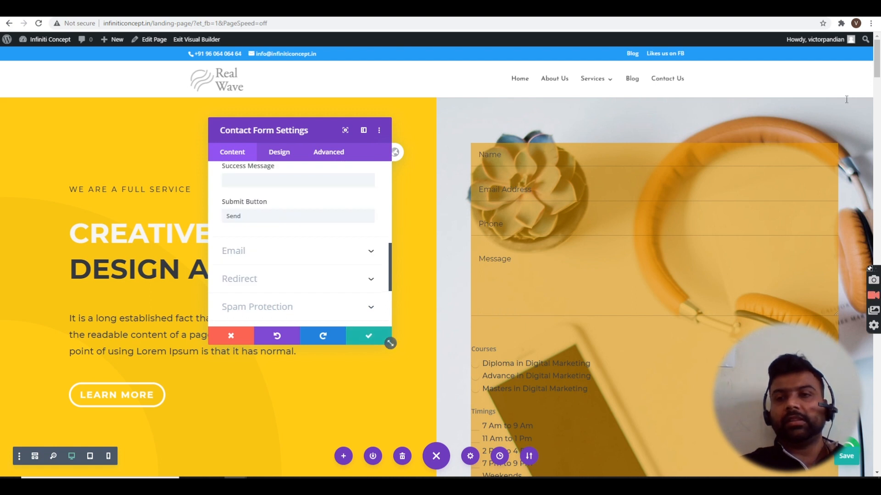
- Turn on Enable Redirect URL in the form's Redirect settings
mouse_move(877, 73)
mouse_down()
mouse_move(877, 94)
mouse_move(880, 77)
mouse_up()
scroll(507, 165, down, 2)
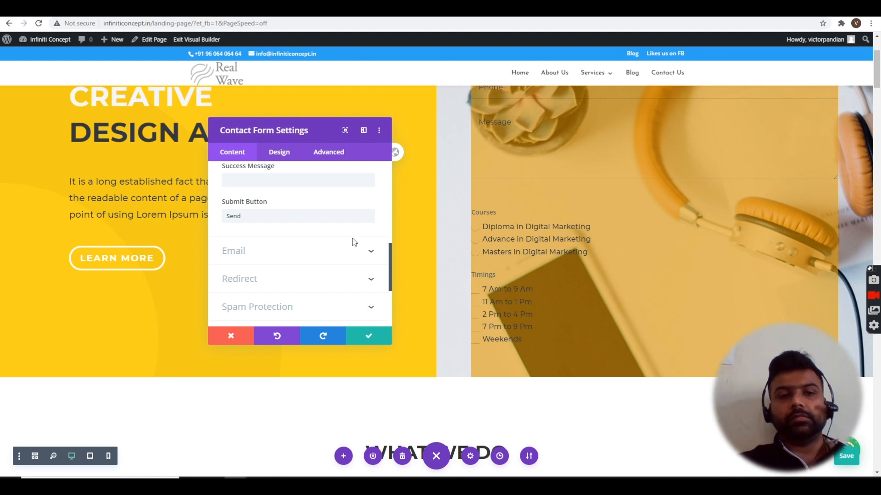
click(265, 282)
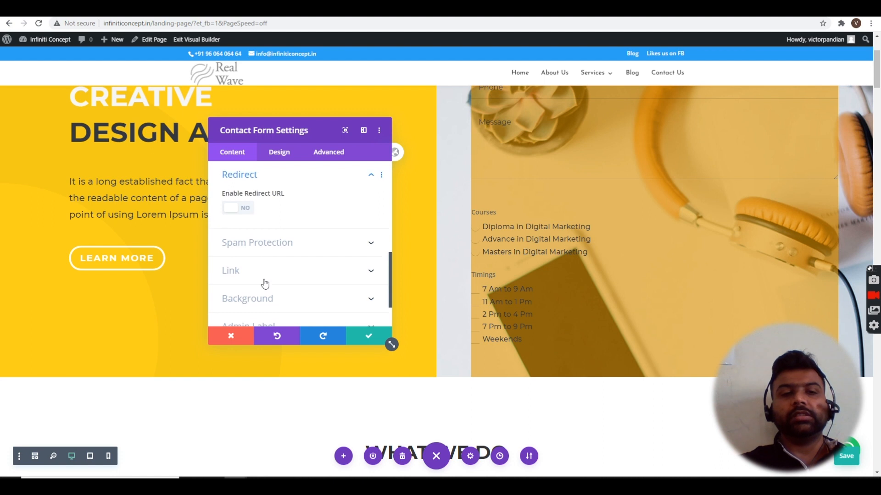
click(233, 209)
click(264, 243)
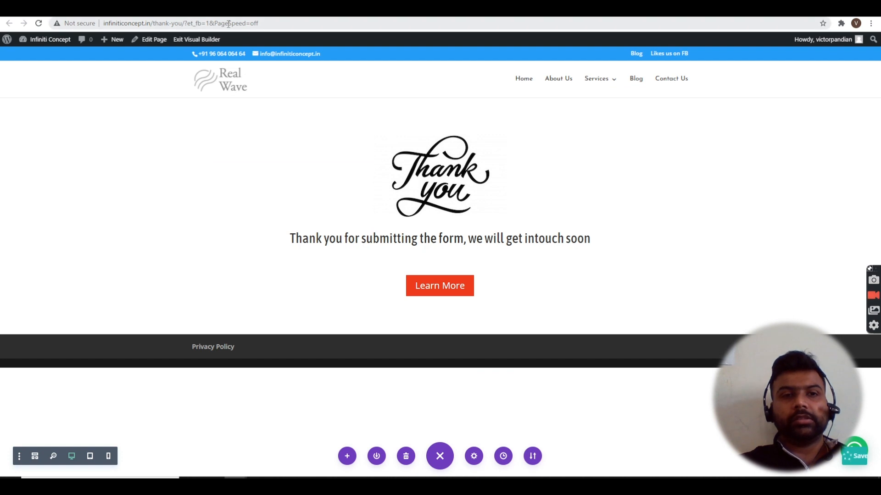
click(229, 23)
double_click(231, 23)
drag(105, 26, 187, 23)
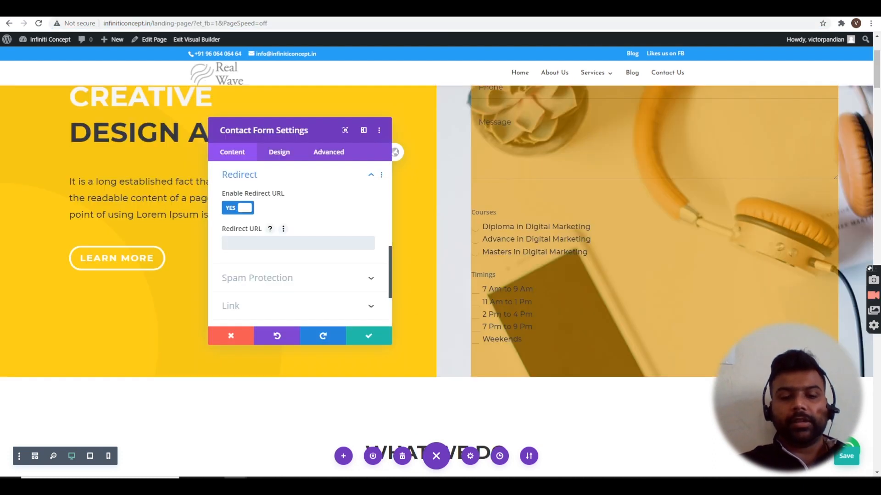
text(http://infiniticoncept.in/thank-you/?)
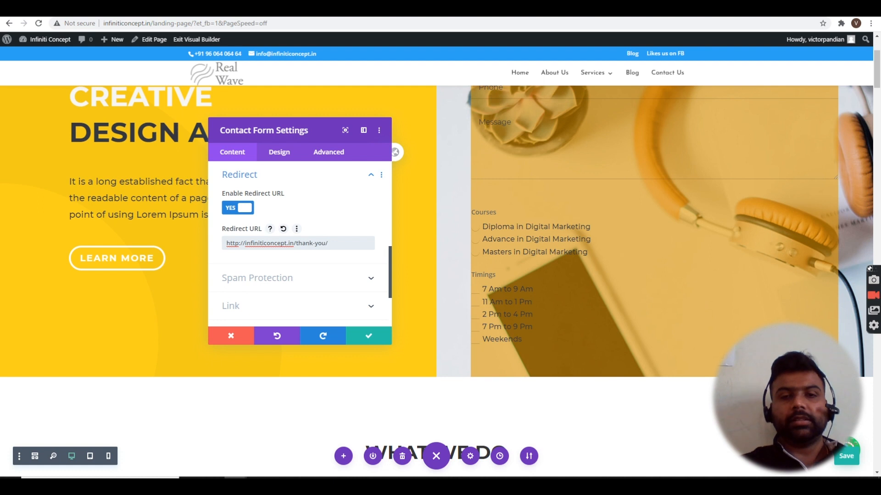
click(369, 336)
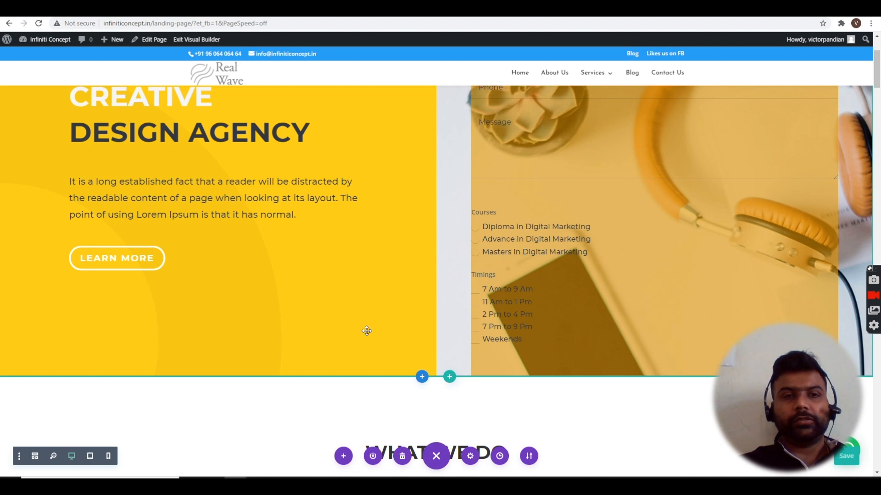
key(ctrl+shift+n)
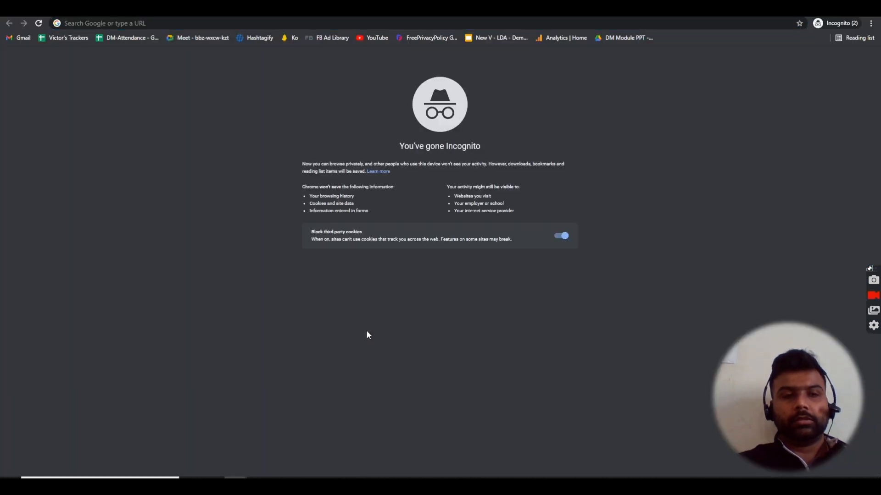
- Copy the landing page URL and load it in a new incognito window
key(alt+Tab)
click(147, 24)
click(147, 24)
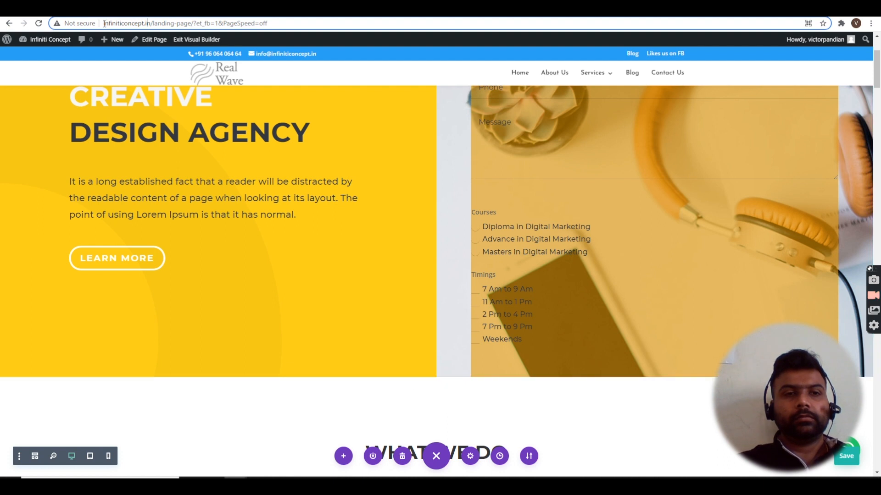
drag(104, 23, 195, 24)
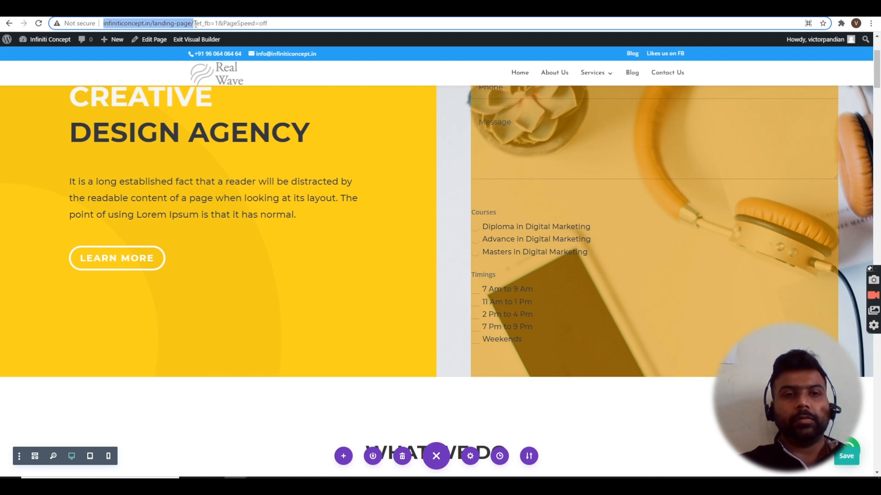
key(ctrl+c)
key(ctrl+shift+n)
key(ctrl+v)
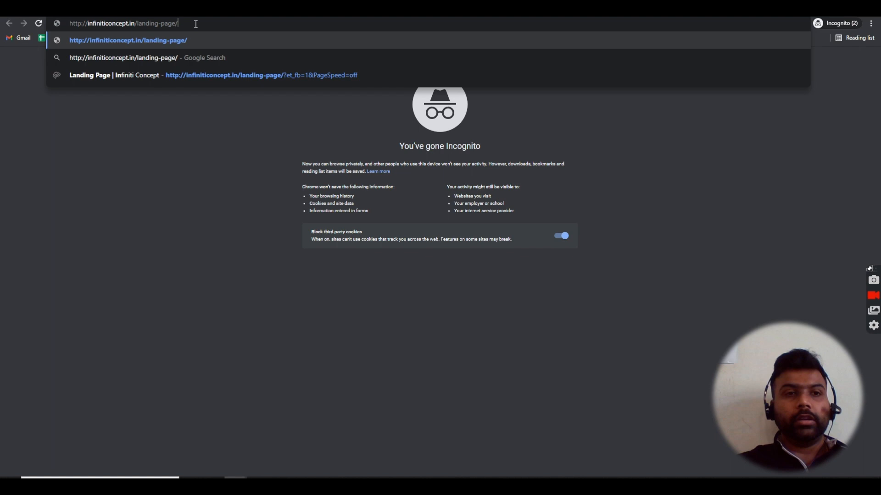
key(Return)
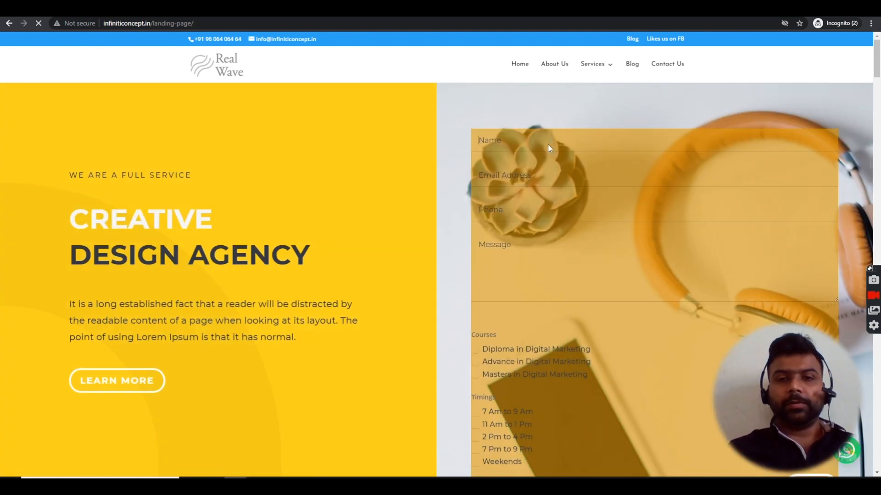
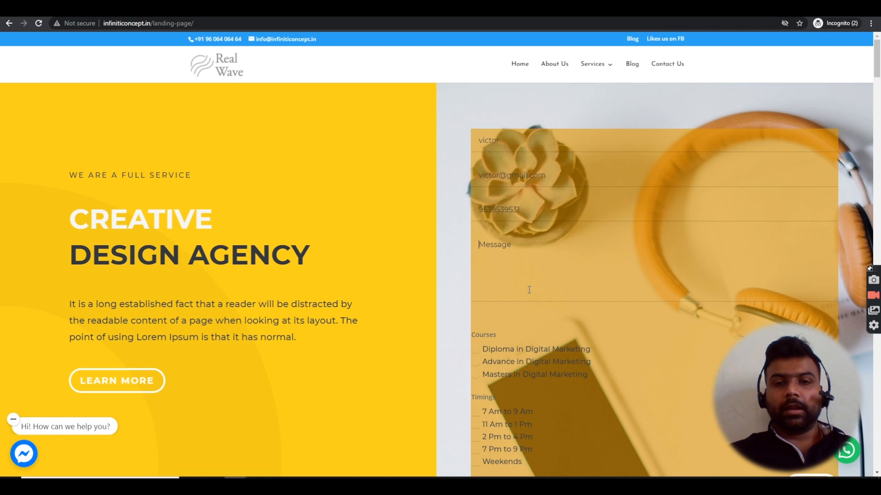
- Fill the hero form with a sample e-mail address and the message 'Would like to know the price'
text(Would like)
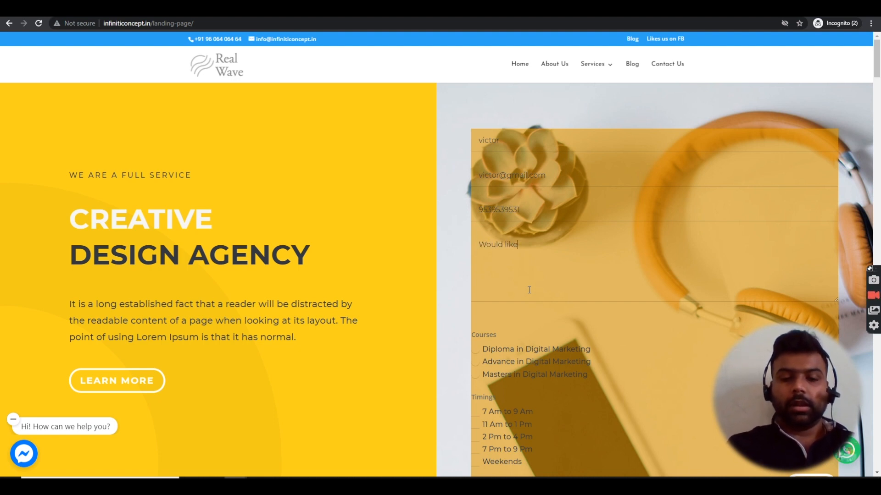
text( to know the priceing)
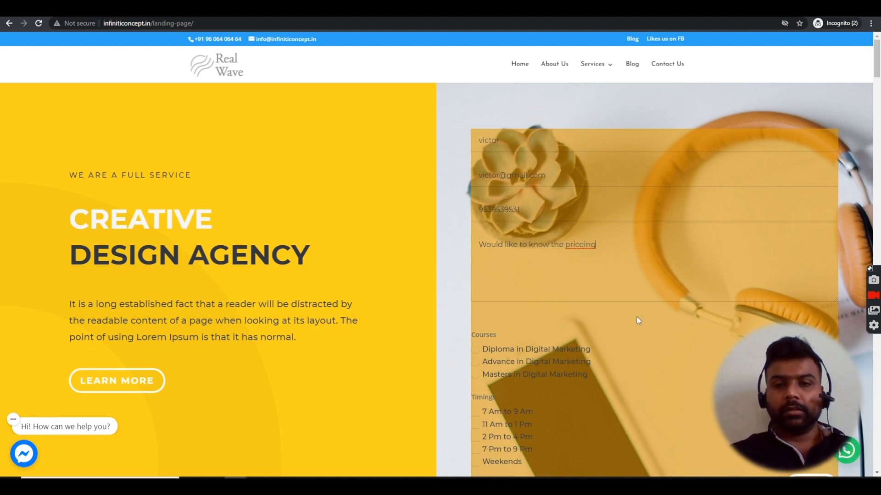
scroll(637, 317, down, 2)
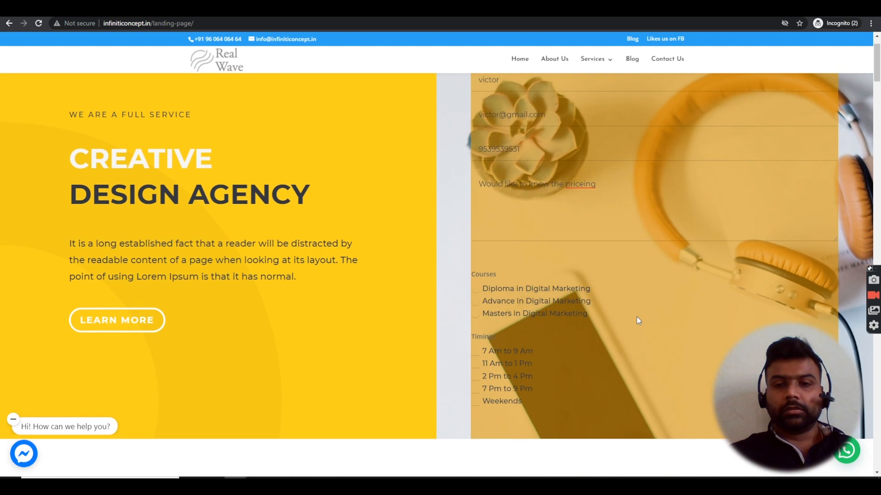
- Choose Diploma in Digital Marketing, tick the 7 Am to 9 Am timing, and submit the form
click(476, 281)
click(477, 292)
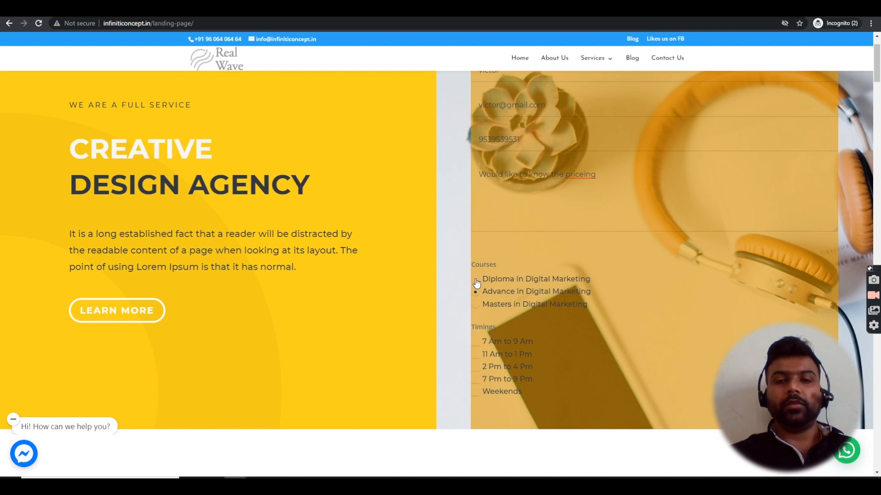
click(476, 281)
scroll(514, 349, down, 1)
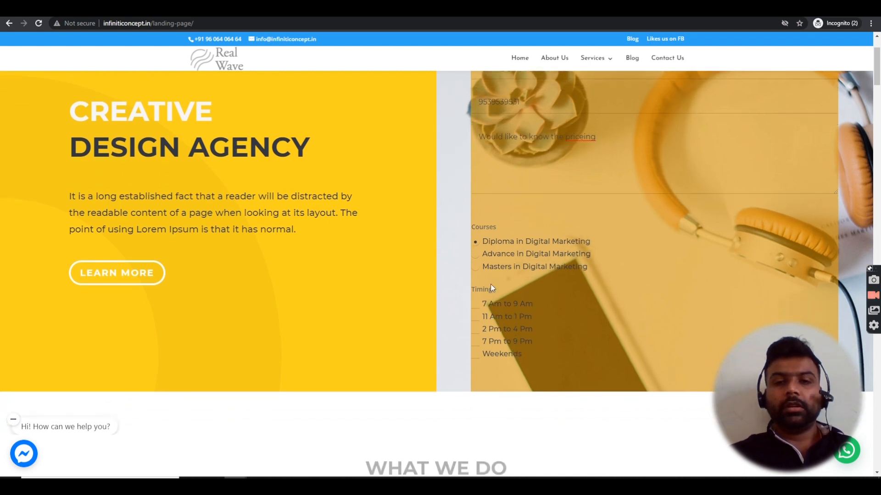
scroll(539, 324, down, 1)
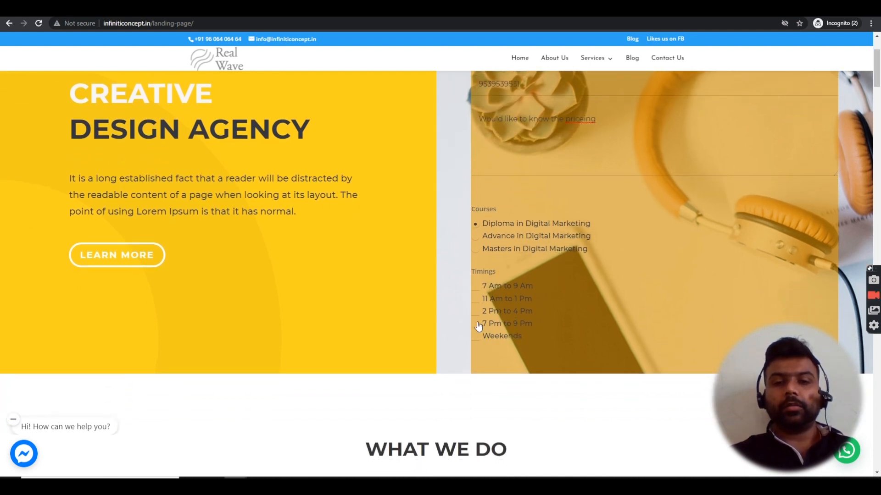
click(476, 288)
scroll(596, 290, down, 2)
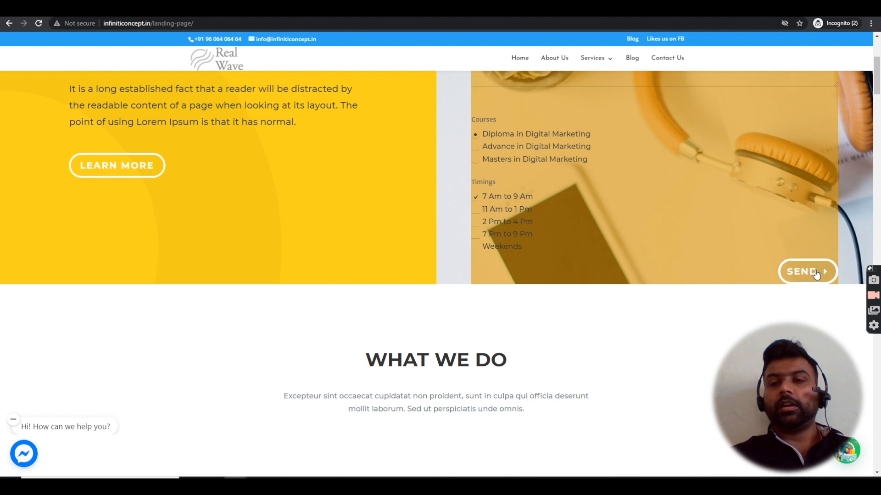
click(816, 274)
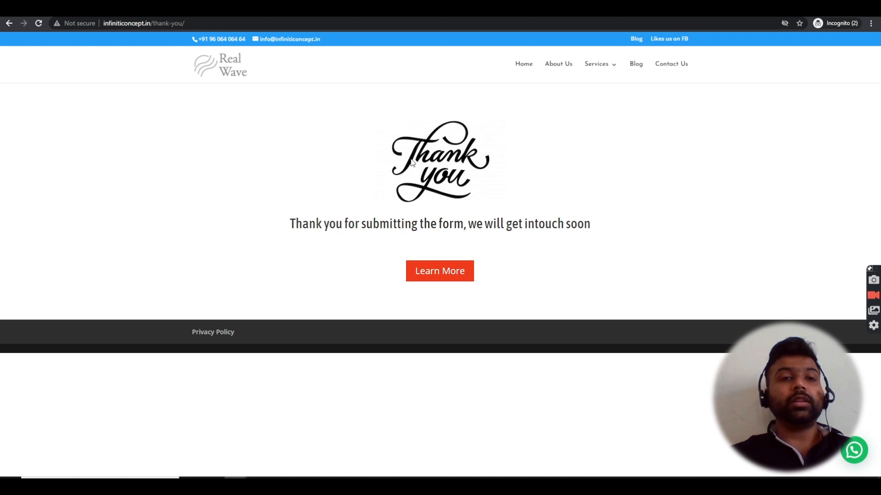
- Review the thank-you message, follow its link to the blog, then return to the Divi builder
drag(303, 226, 308, 226)
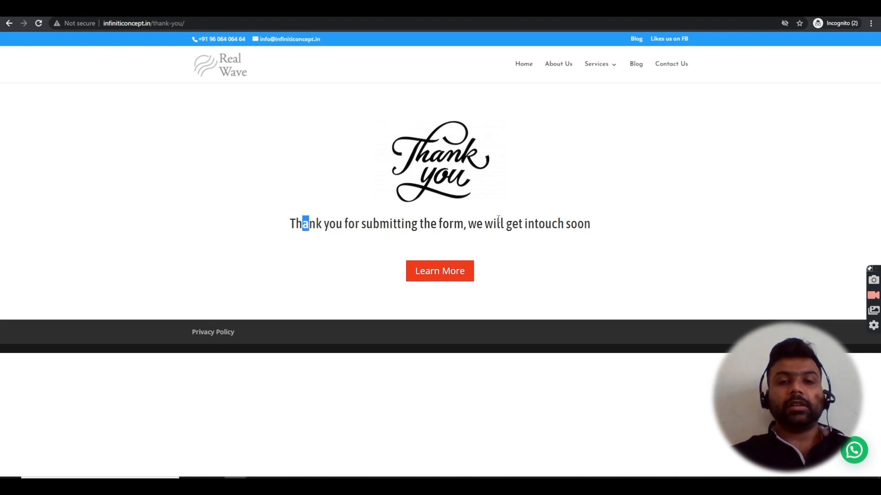
drag(518, 226, 506, 226)
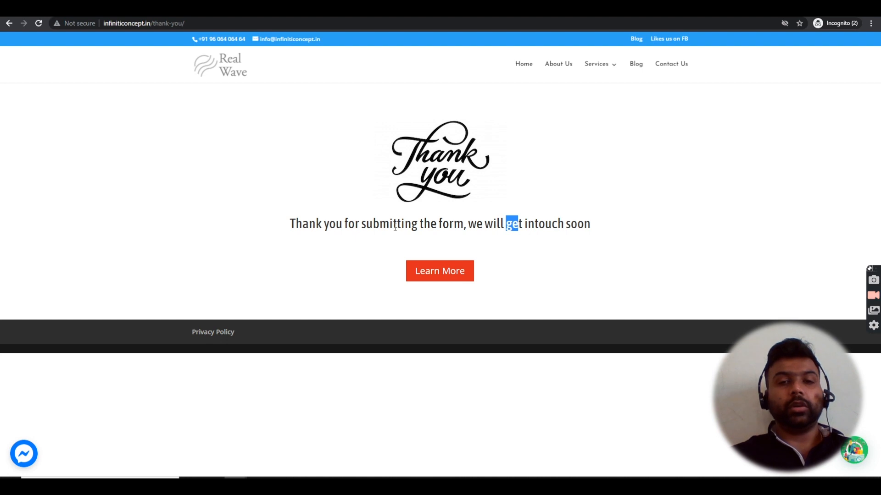
click(463, 281)
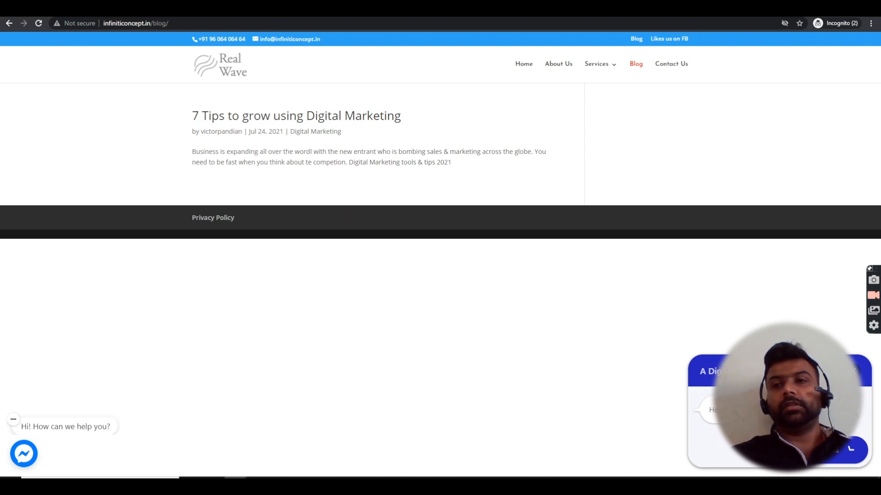
key(alt+Tab)
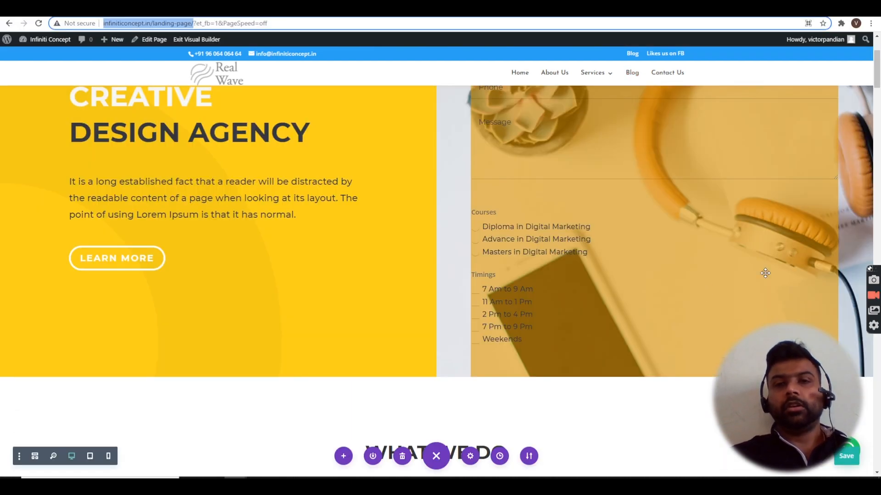